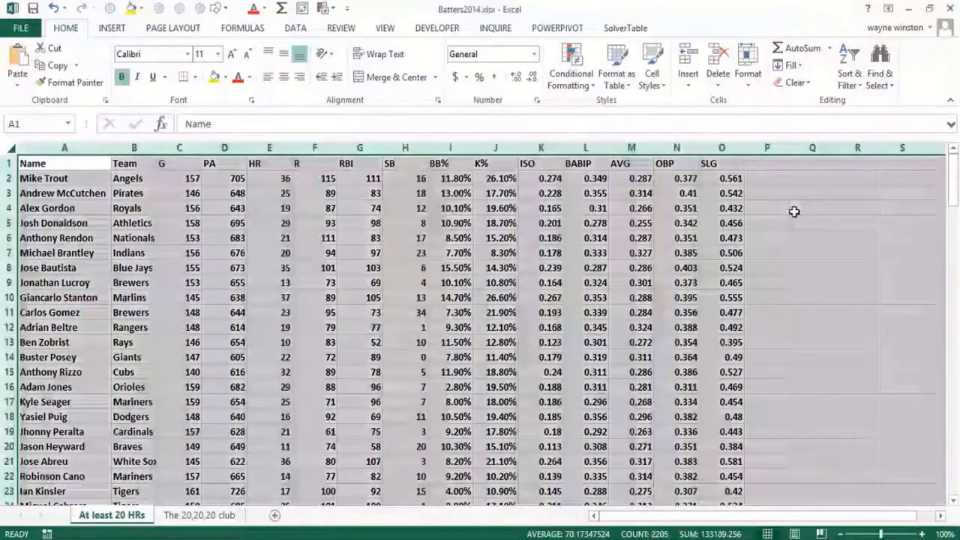
Enter the notes "Top Bottom Rules", "Highlight Cells" and "Data Bars" in cells Q4, Q5 and Q6
click(796, 210)
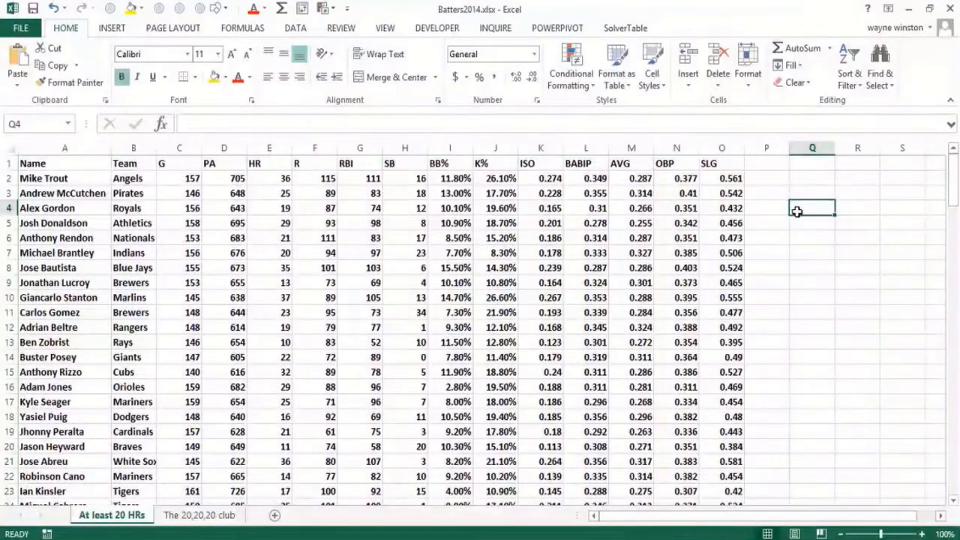
text(Top Bottom Rules)
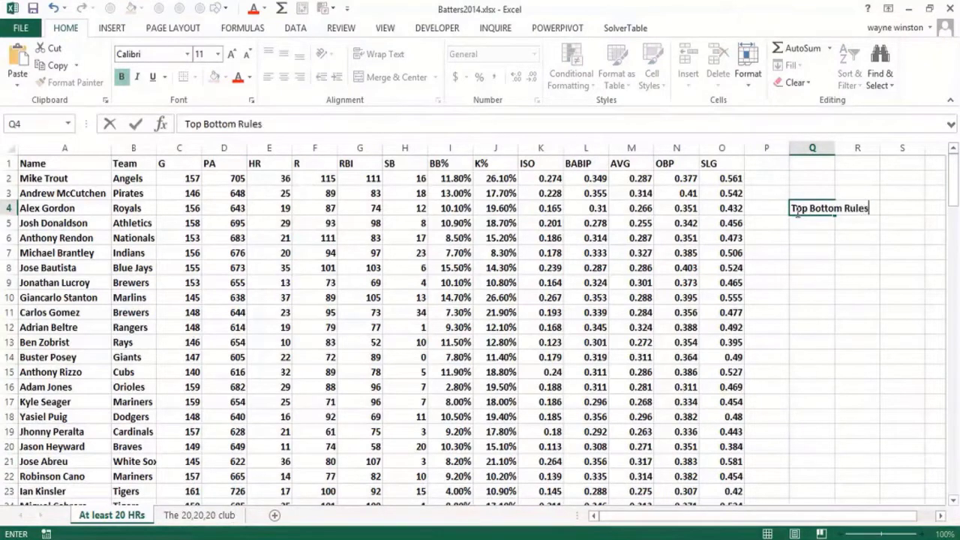
key(Return)
text(High)
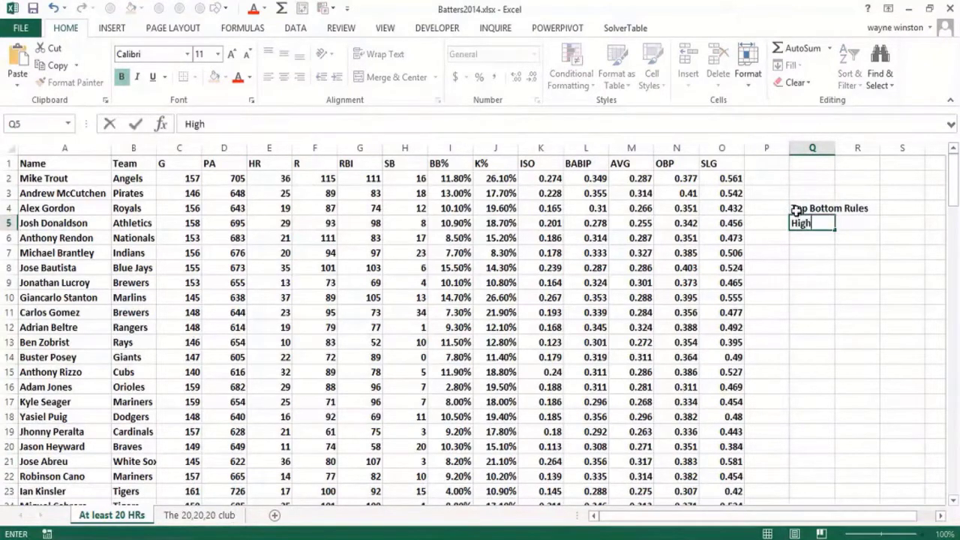
text(light Cells)
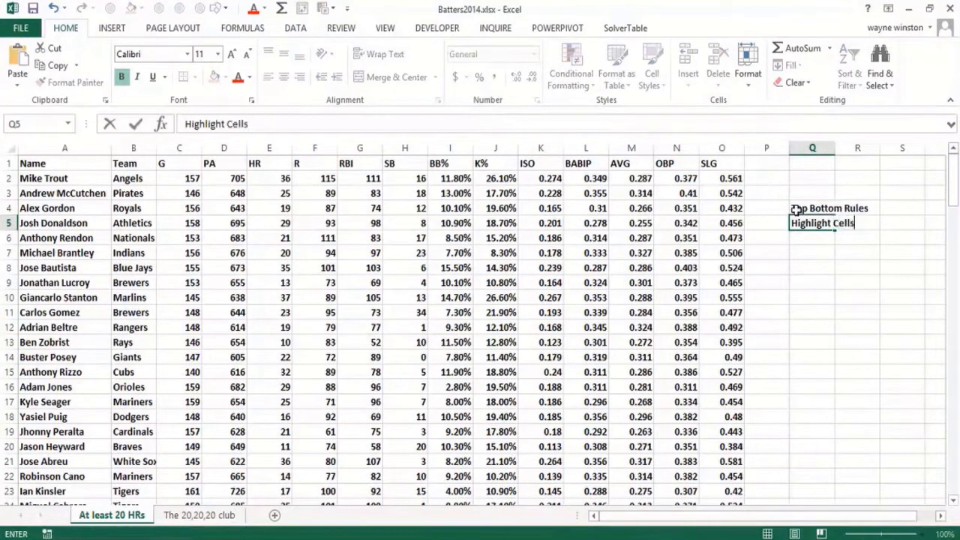
key(Return)
text(Data )
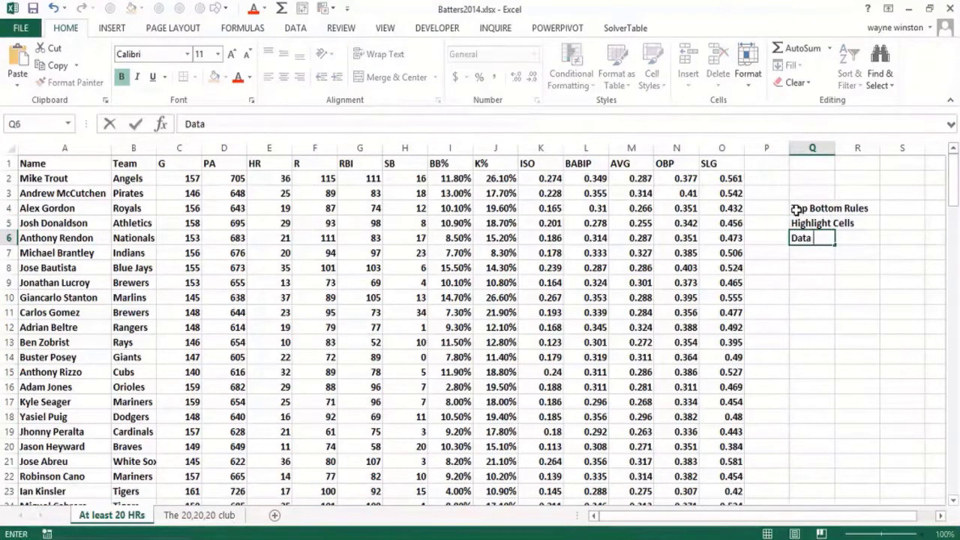
text(Bars)
key(Return)
Continue the list of notes with "Color Scales" in cell Q7 and "and" in cell Q8
text(COlor )
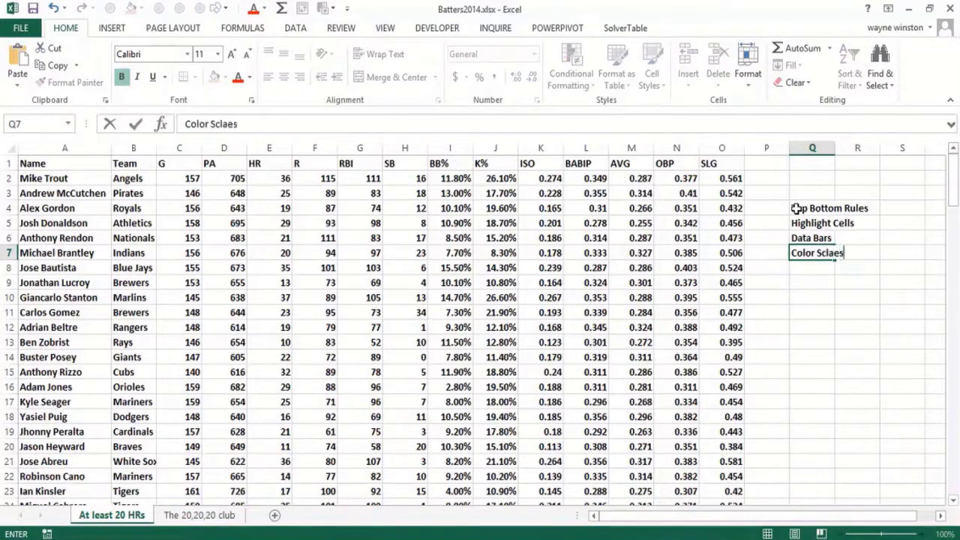
text(Sclaes)
key(BackSpace)
key(BackSpace)
key(BackSpace)
text(ale)
key(Return)
text(a)
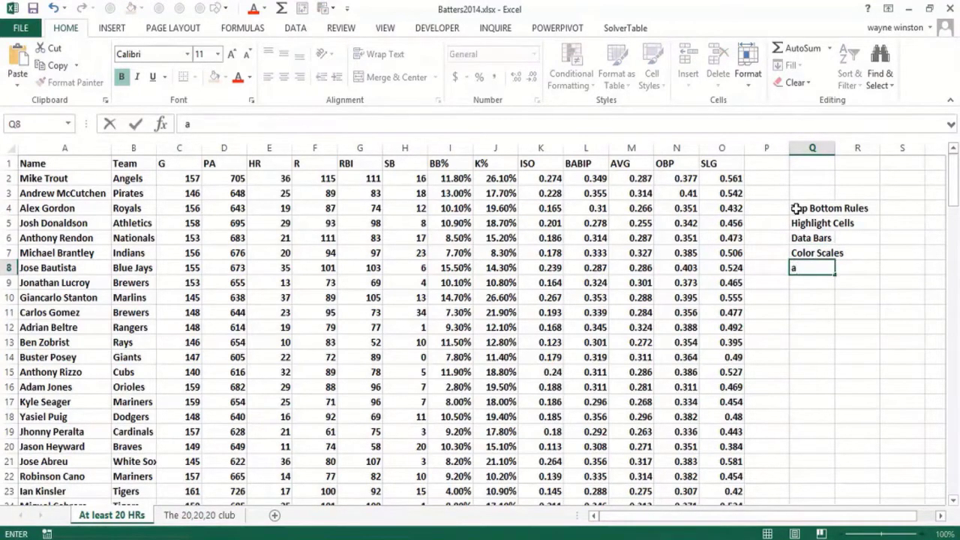
text(m)
text(d)
key(Return)
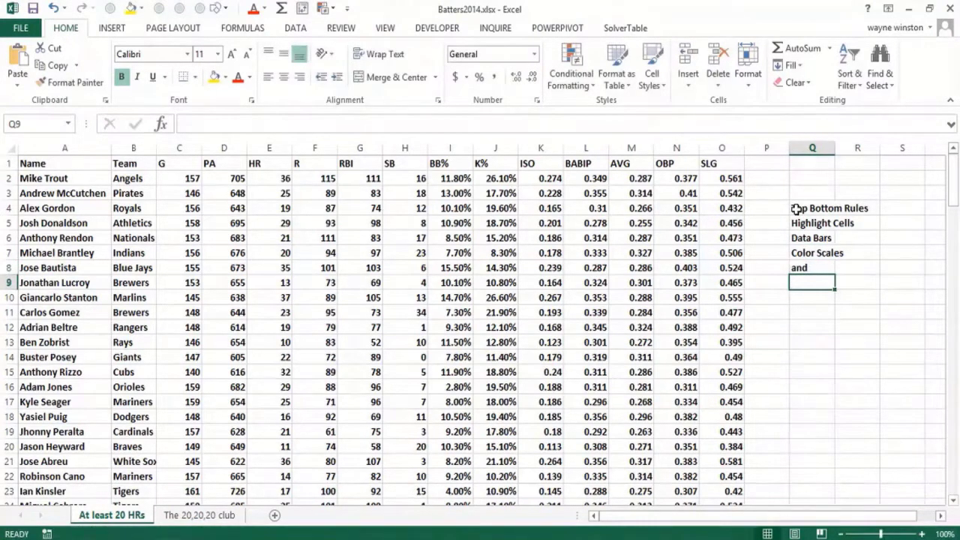
Complete the list of notes with "Icon sets" in cell Q9
text(Ico nsets)
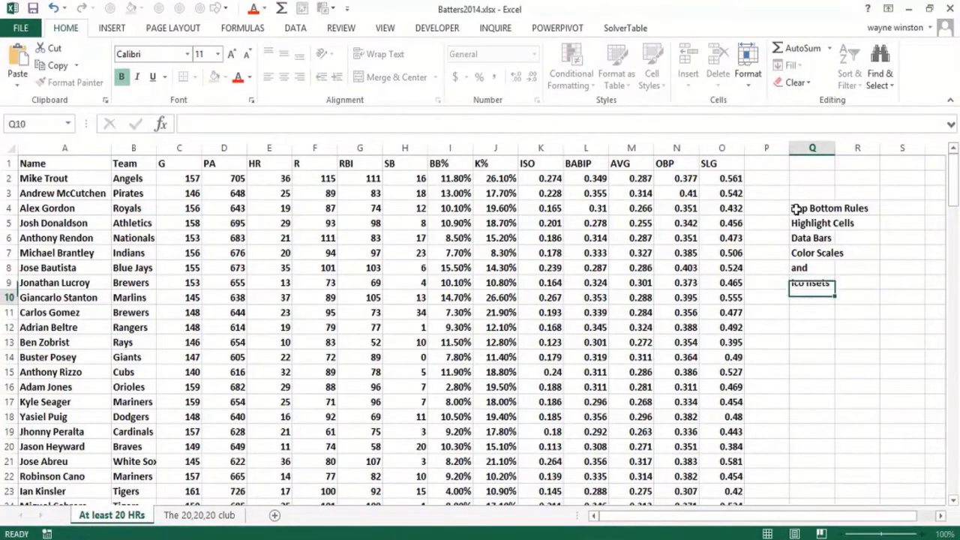
key(Return)
key(Up)
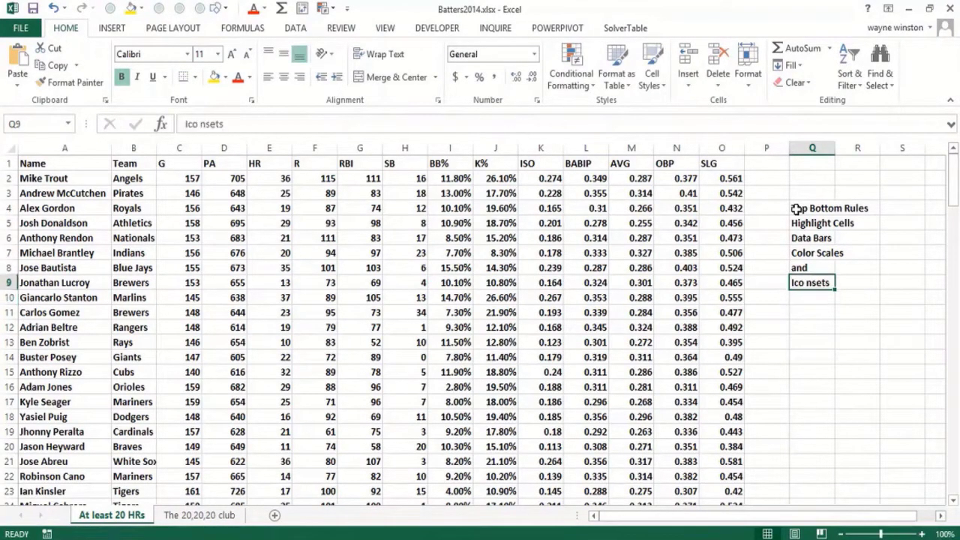
key(BackSpace)
text(Icon set)
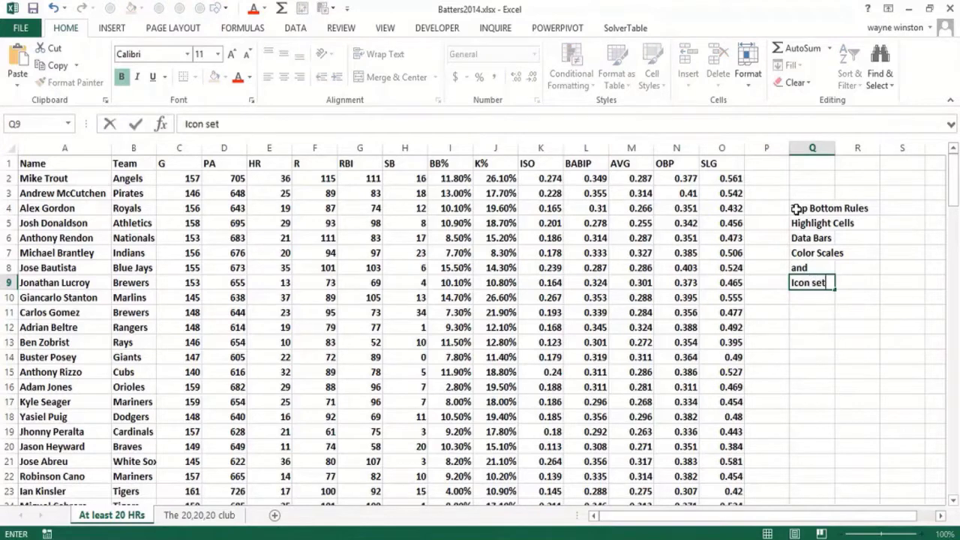
text(s)
key(Return)
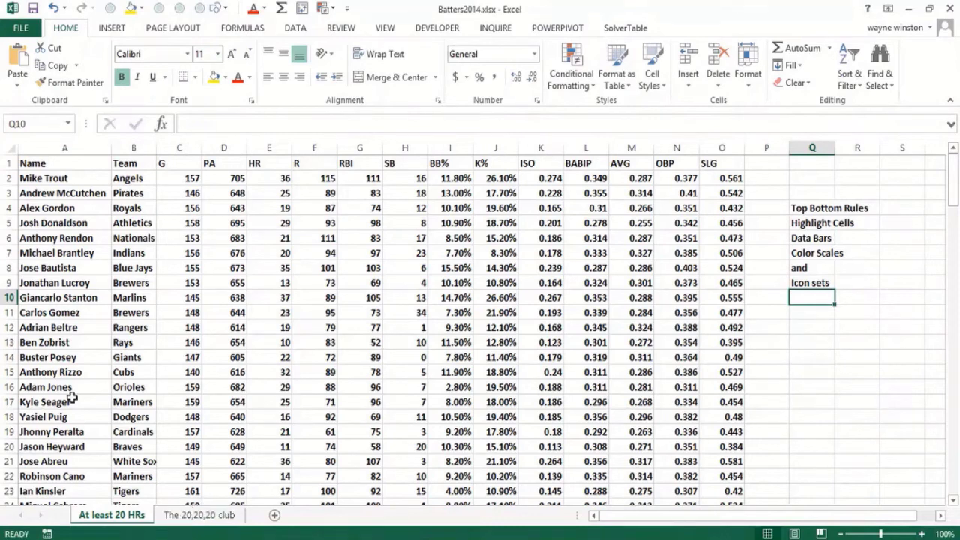
click(272, 177)
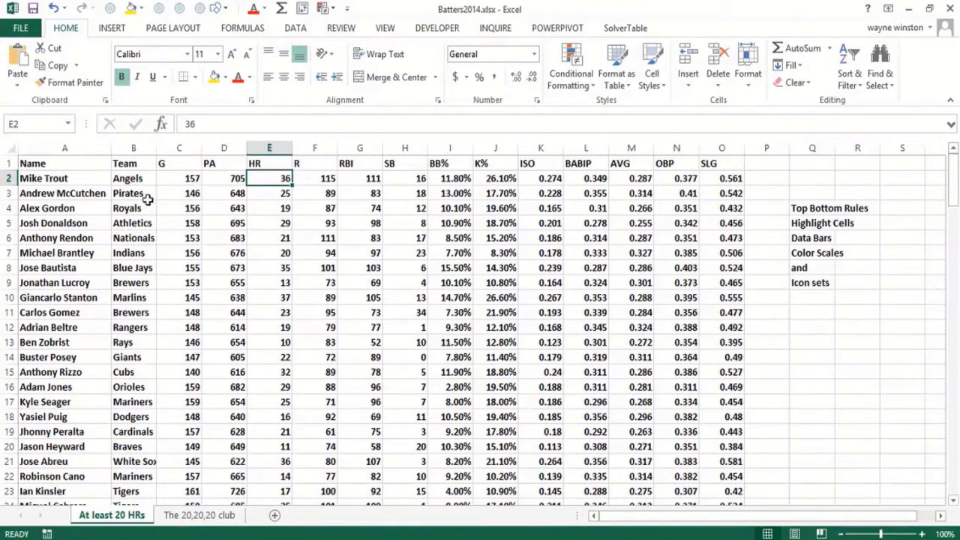
click(260, 196)
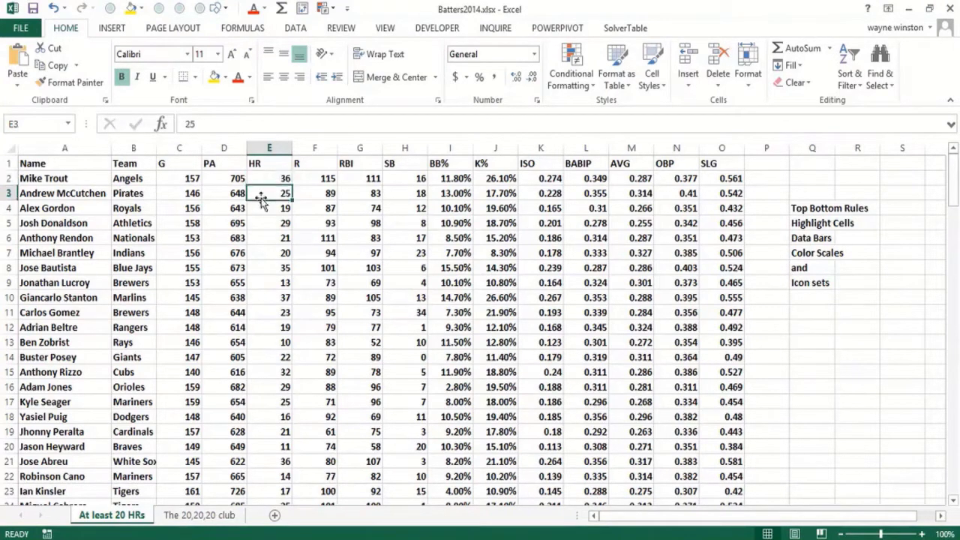
click(264, 334)
click(266, 344)
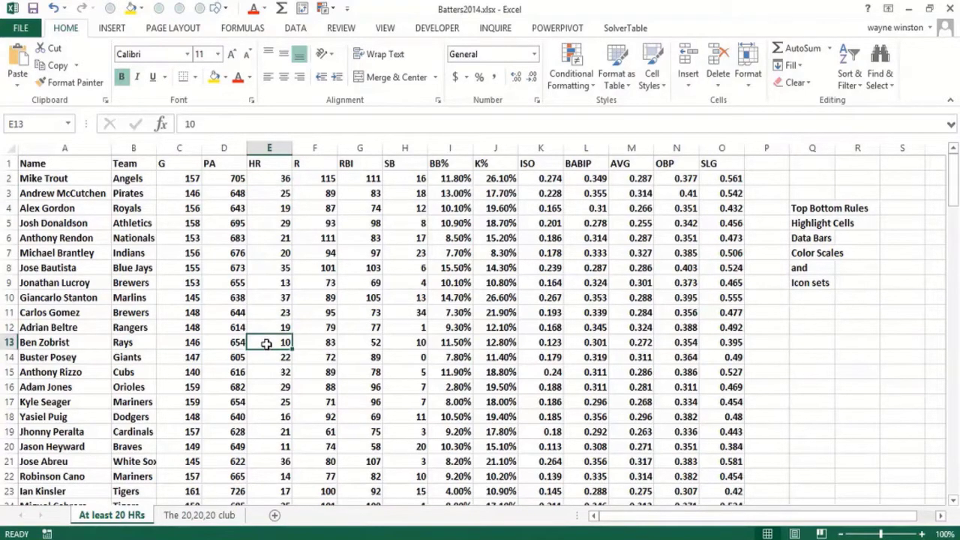
Enter the first line of the task description, "Highlight all data", in cell Q11
click(804, 307)
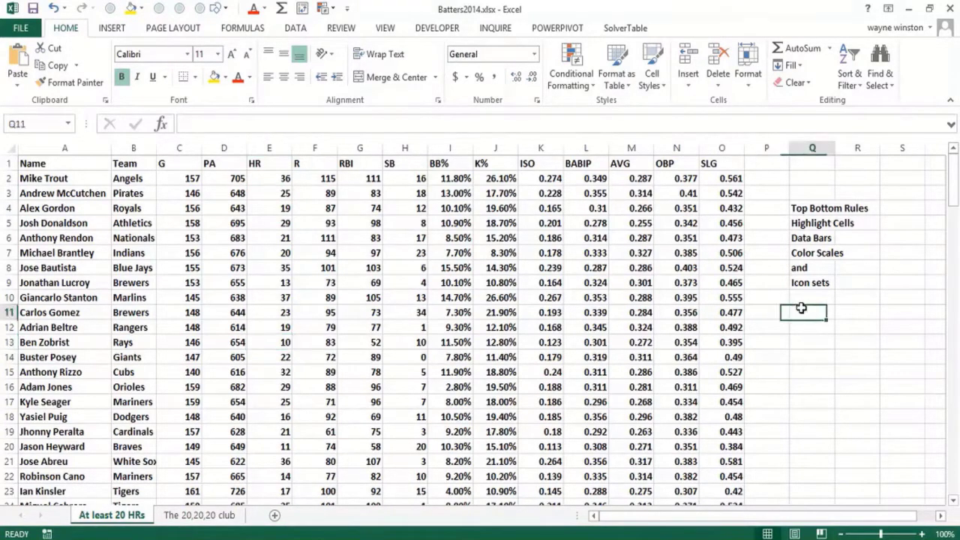
text(igh)
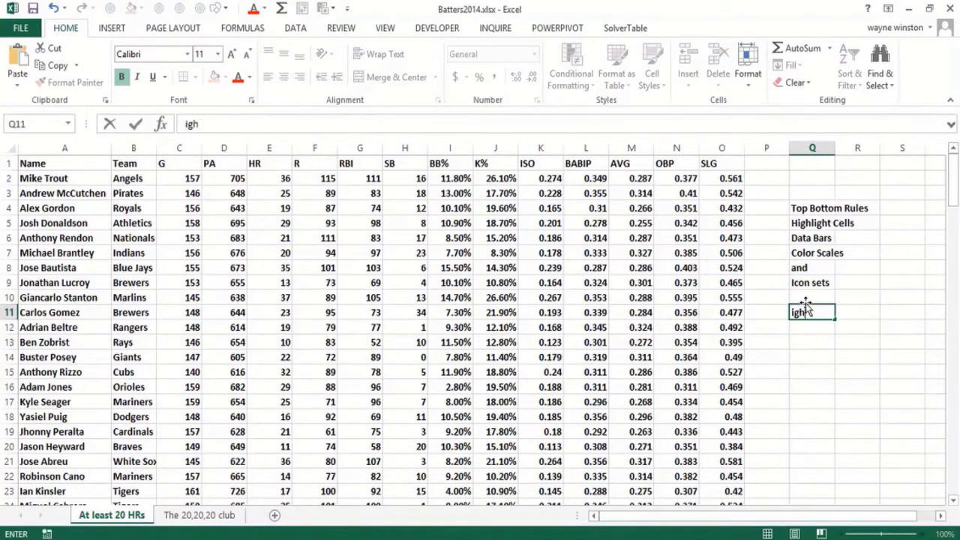
key(BackSpace)
key(BackSpace)
key(BackSpace)
text(Highli)
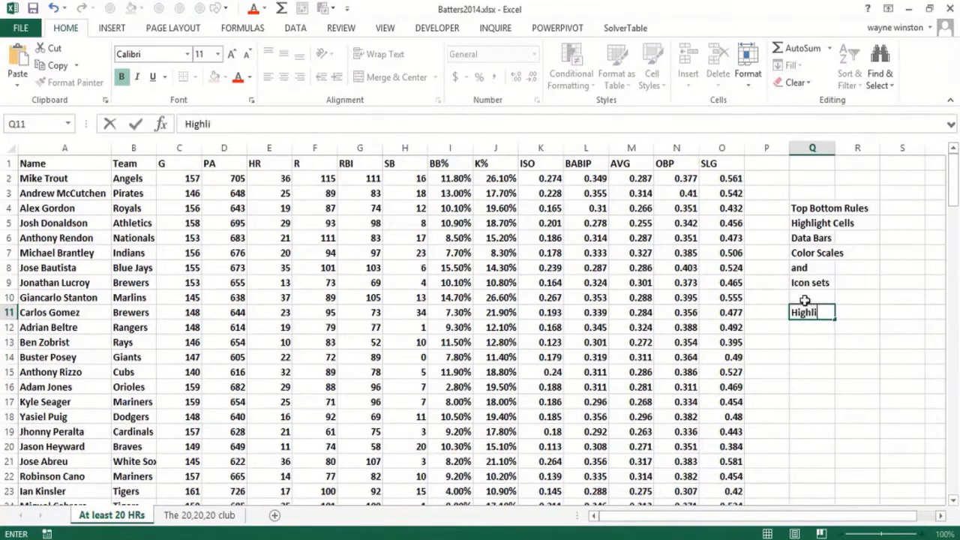
text(ght all )
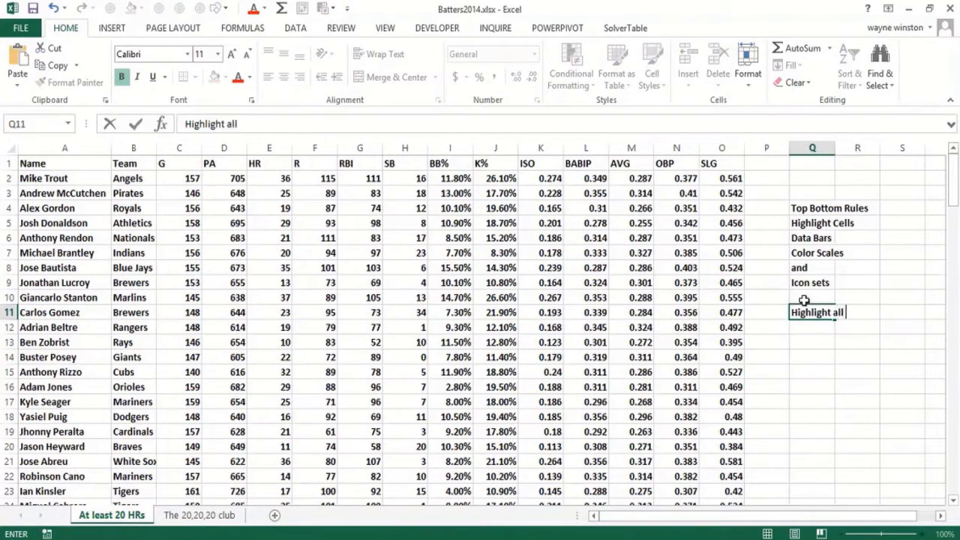
text(dagta)
text(ta)
key(Return)
Finish the task description with "for hitters who hit" in cell Q12 and ">=20 HRs" in cell Q13
text(for)
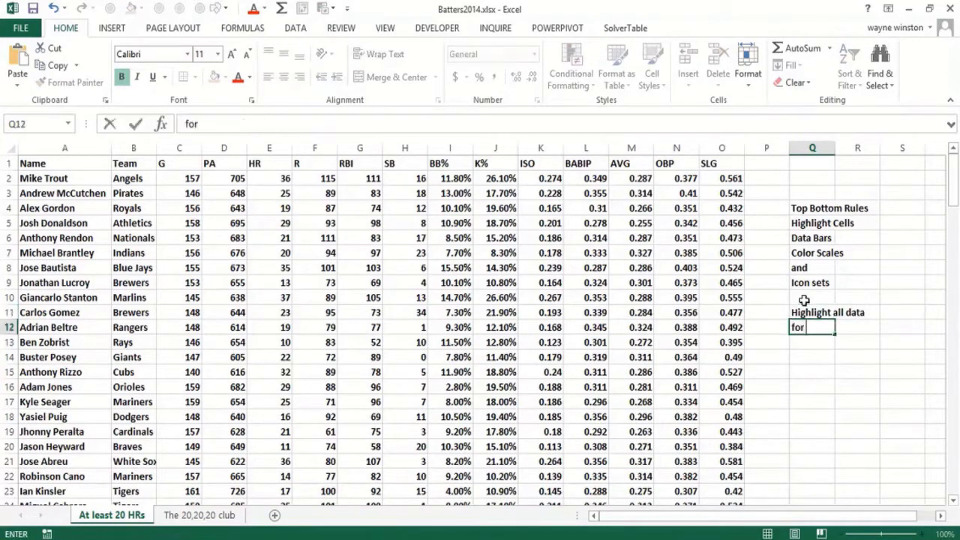
text( hitters w)
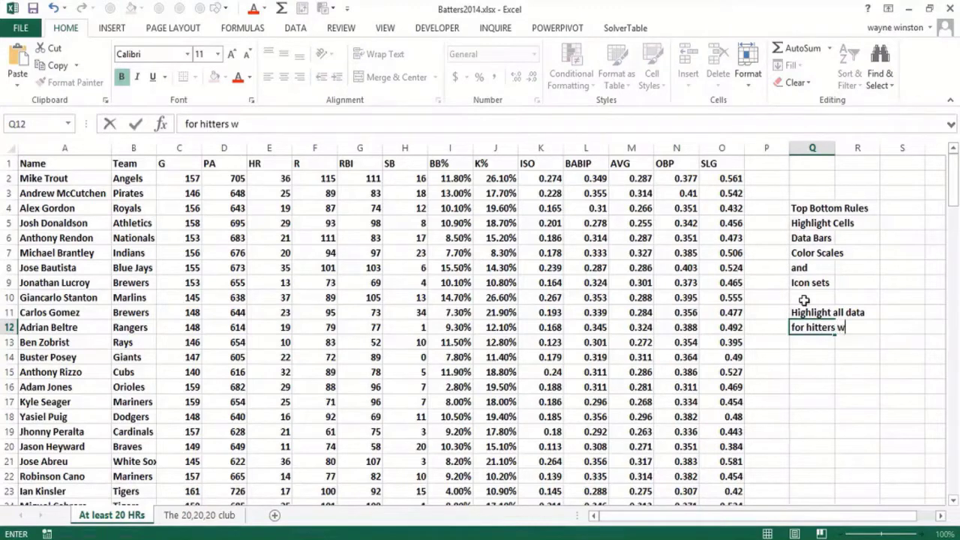
text(ho hit)
key(Return)
text(>)
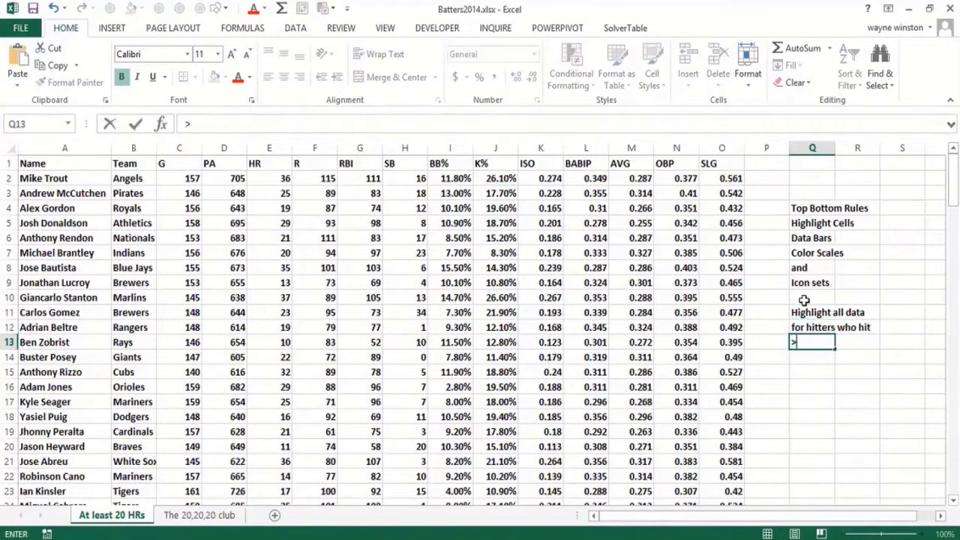
text(=20 HRs)
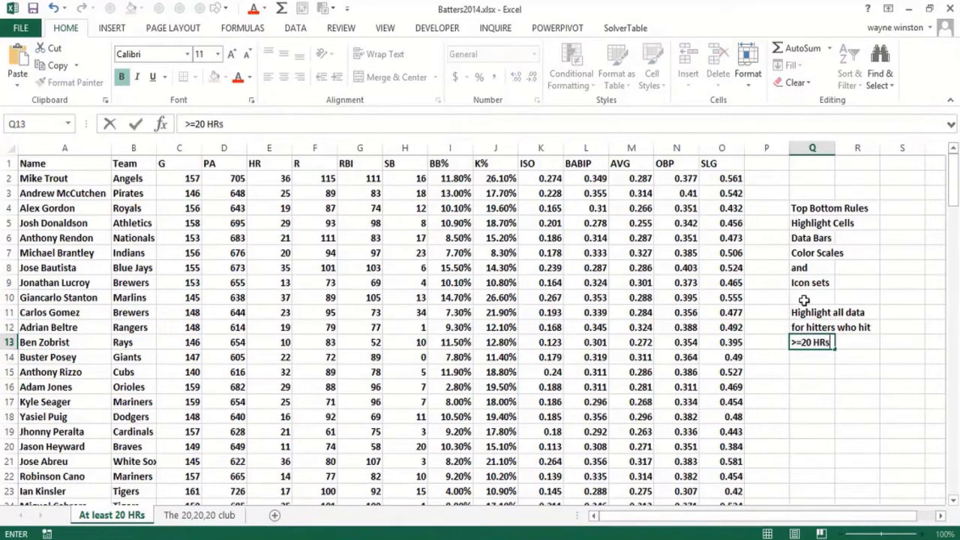
key(Return)
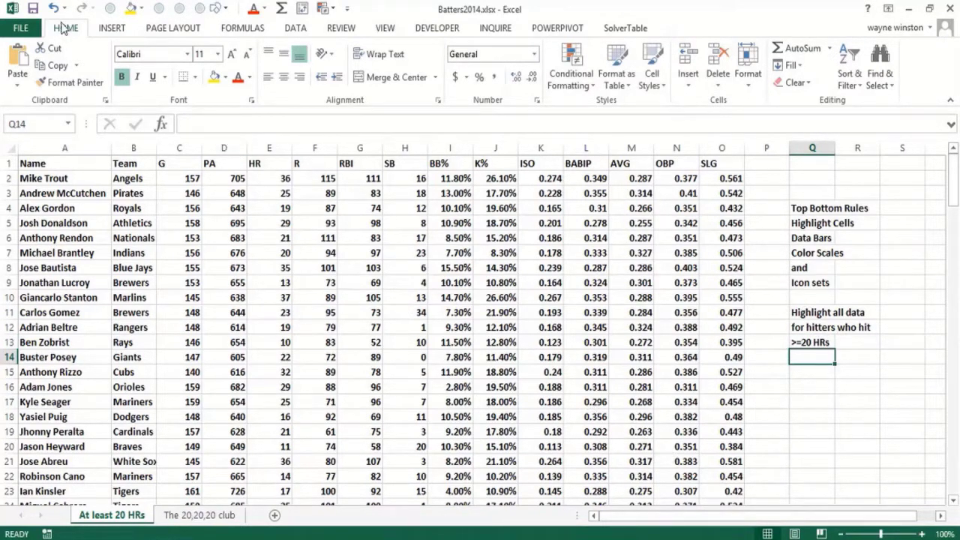
click(570, 81)
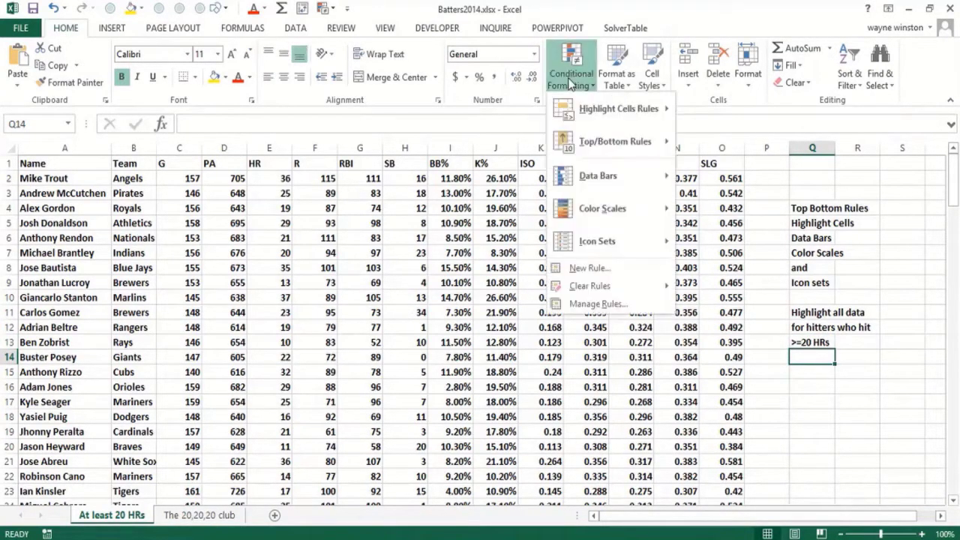
click(597, 271)
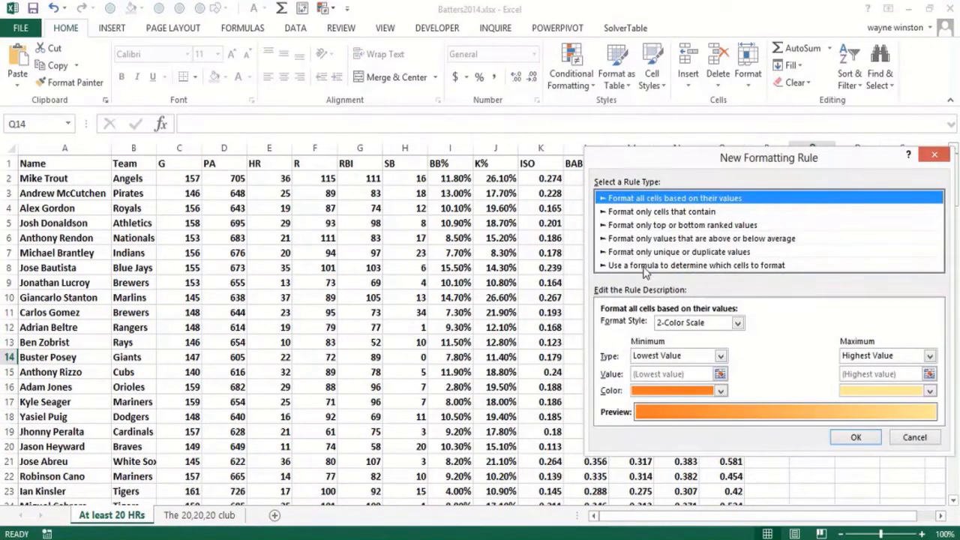
key(Escape)
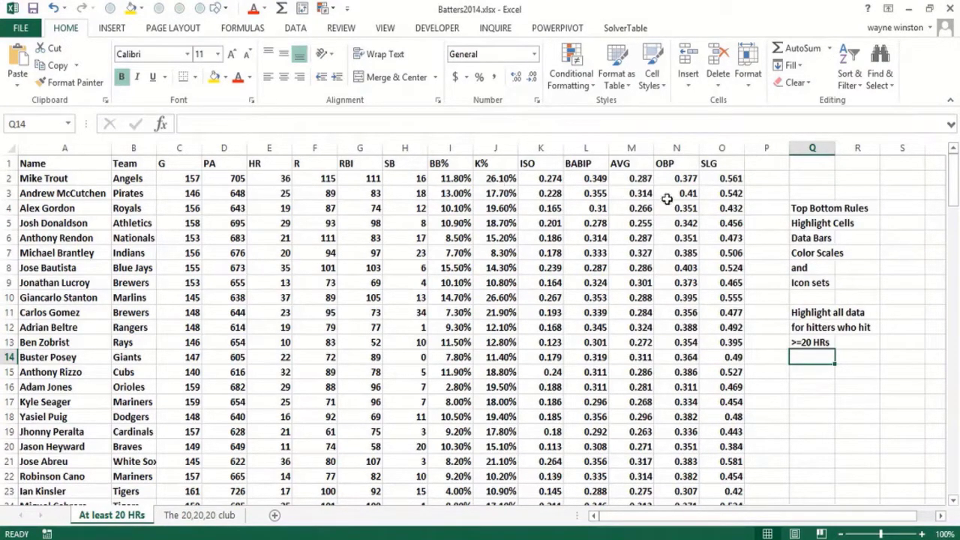
Enter the test formula =E2>=20 in cell P2 and copy it down column P for all the hitters
click(767, 180)
text(=)
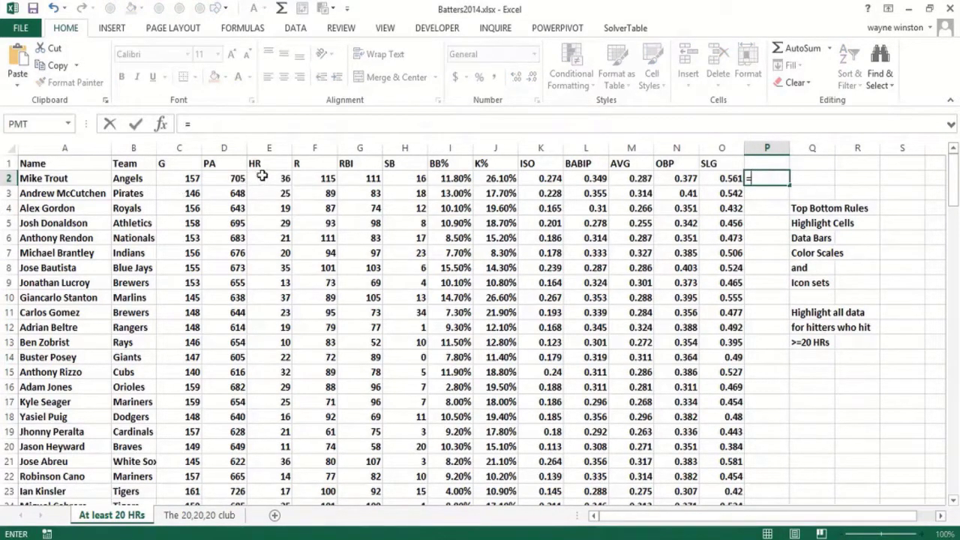
click(290, 185)
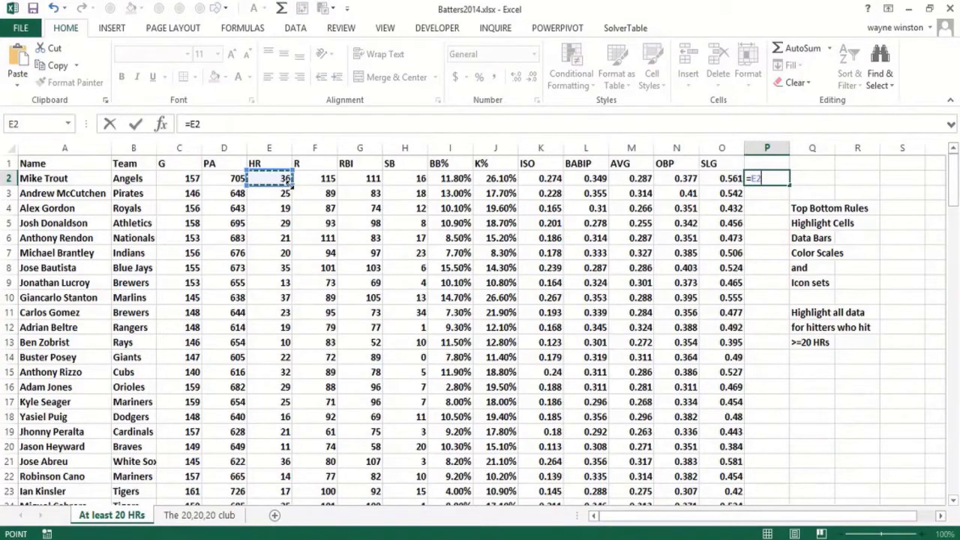
text(>=20)
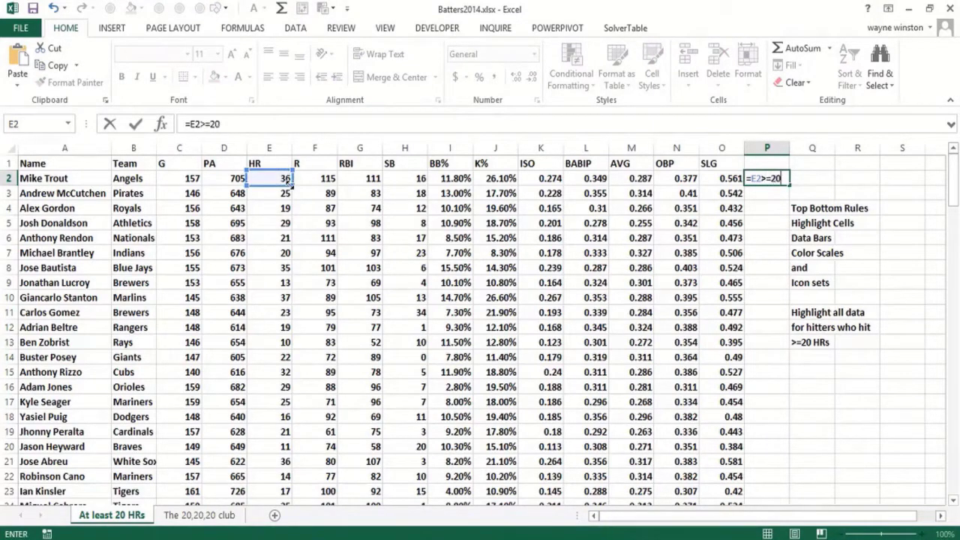
key(Return)
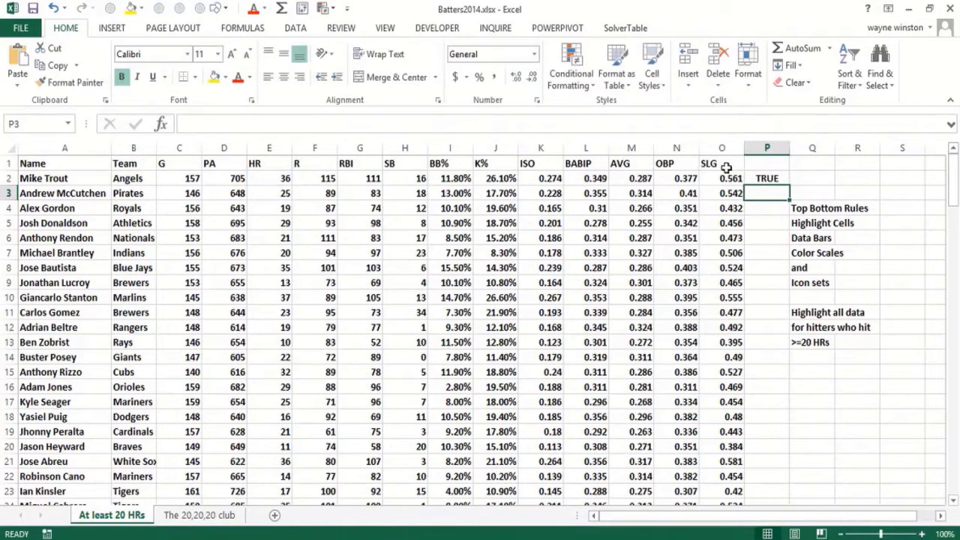
click(780, 177)
double_click(790, 184)
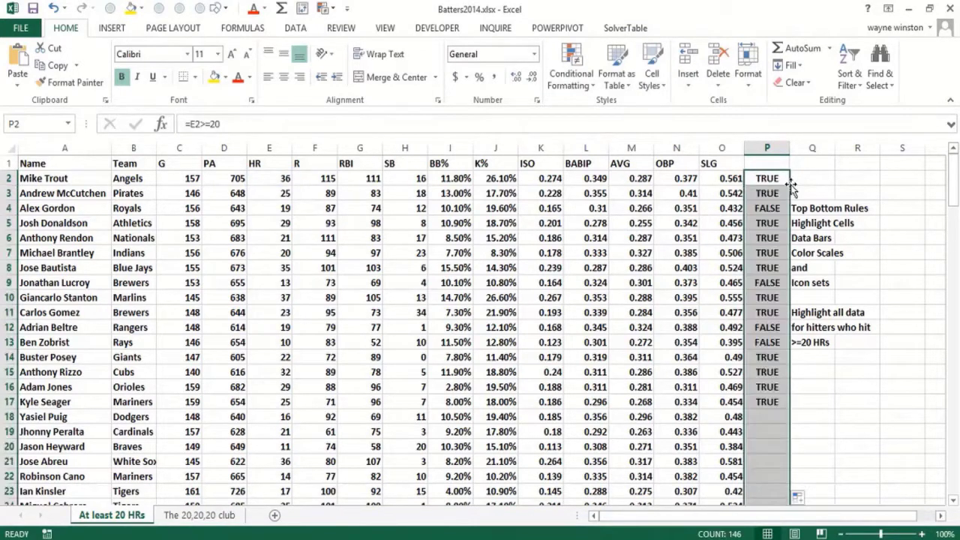
click(771, 212)
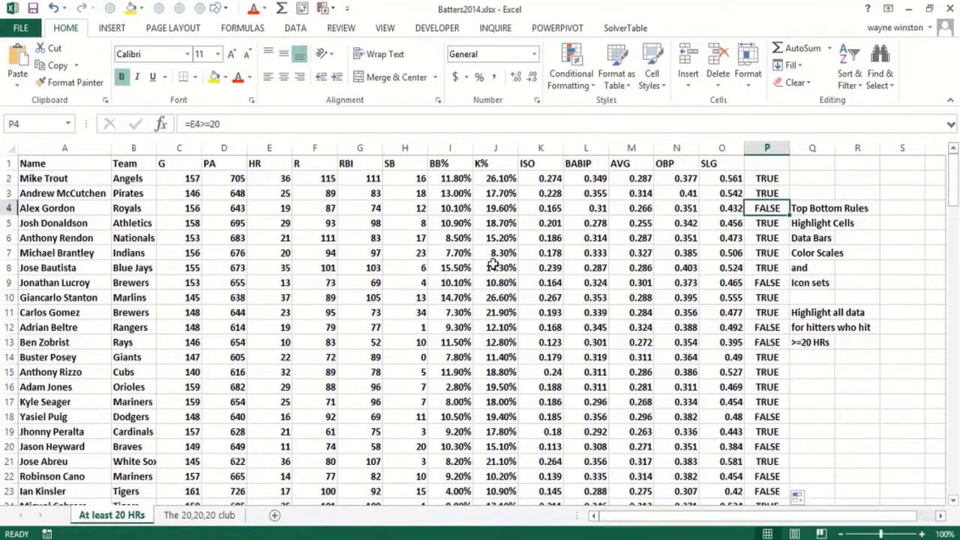
click(762, 177)
click(762, 193)
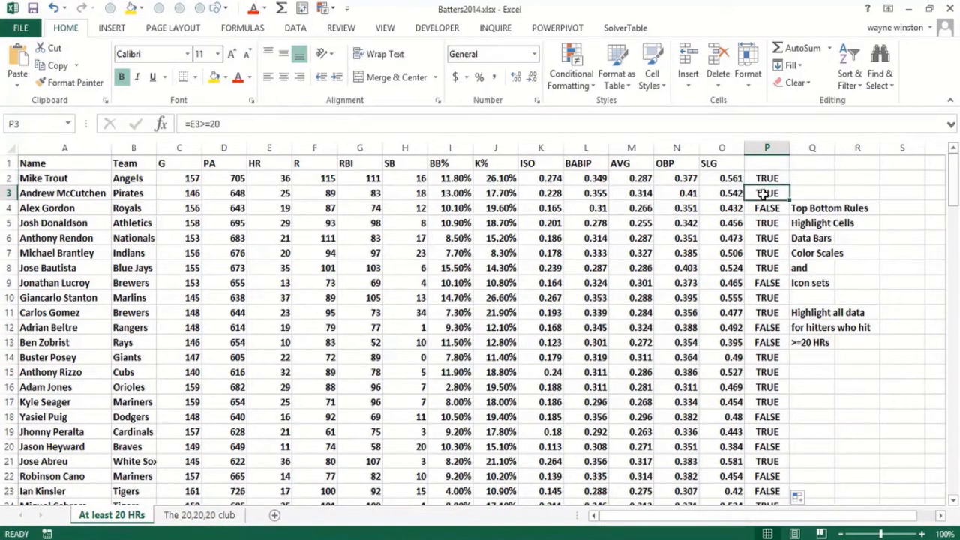
click(771, 179)
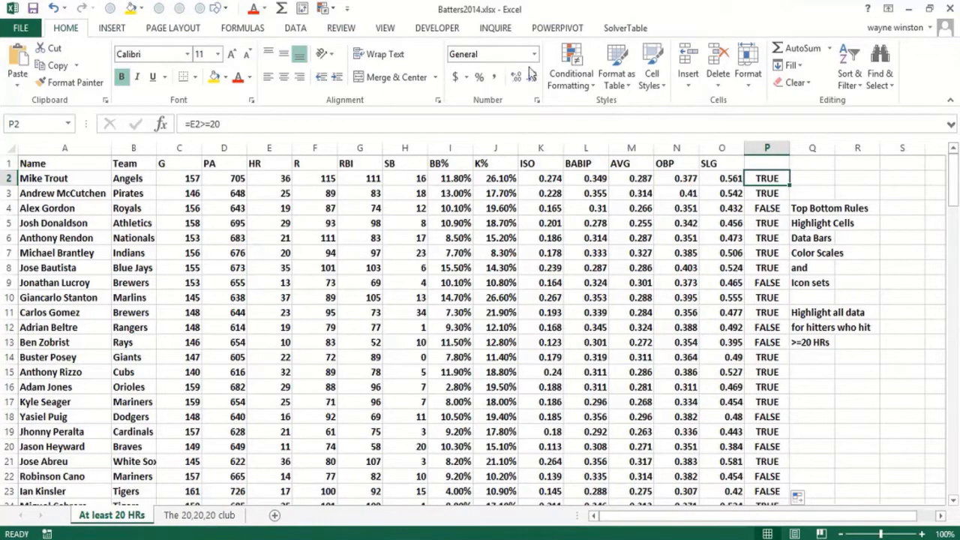
click(576, 76)
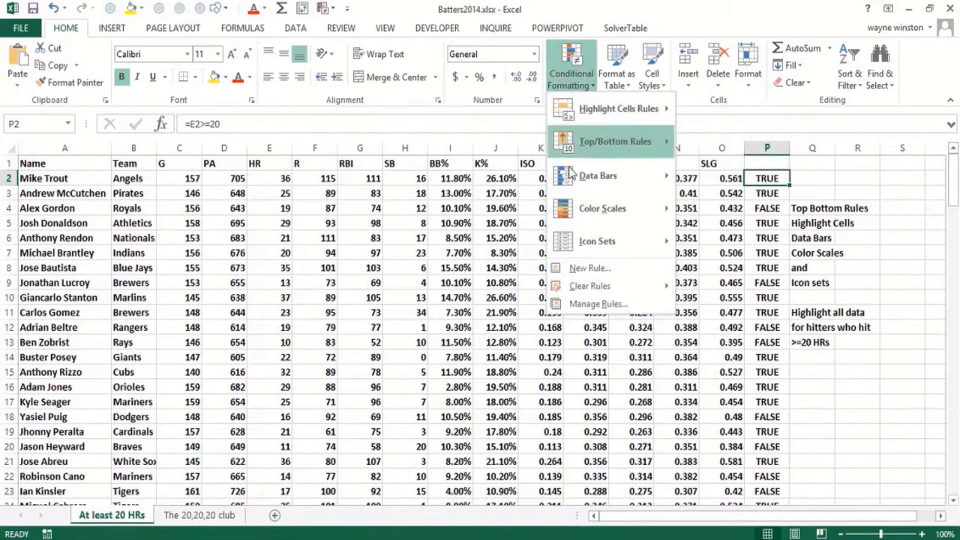
click(591, 268)
click(638, 266)
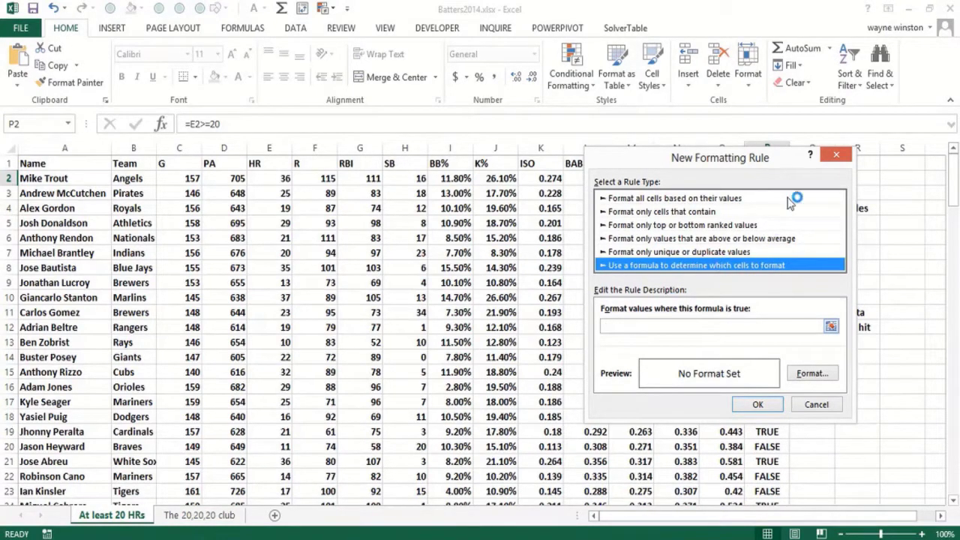
click(837, 159)
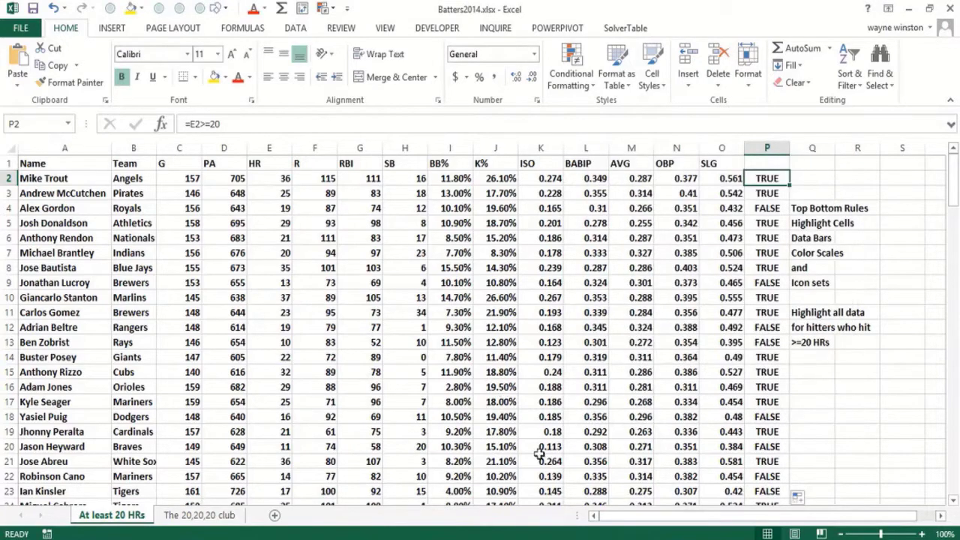
click(821, 379)
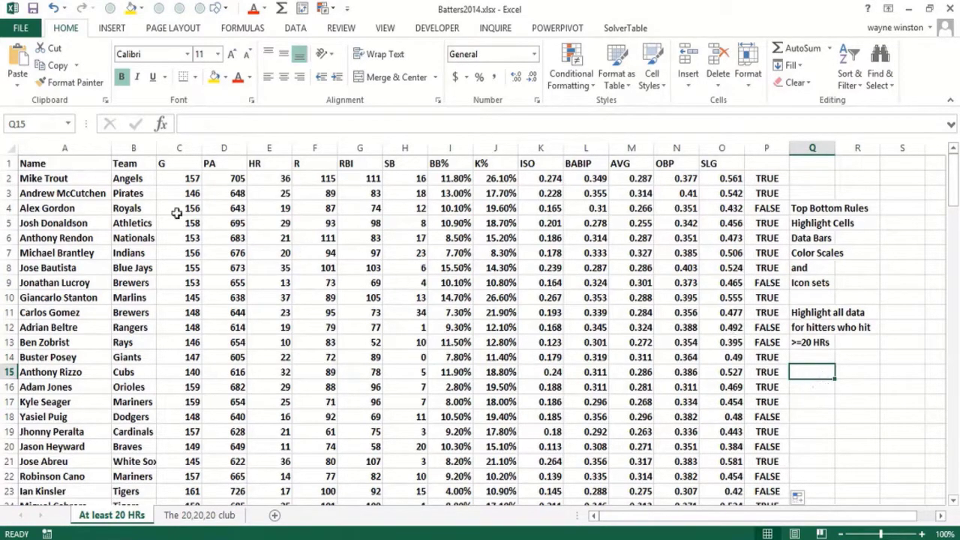
click(64, 179)
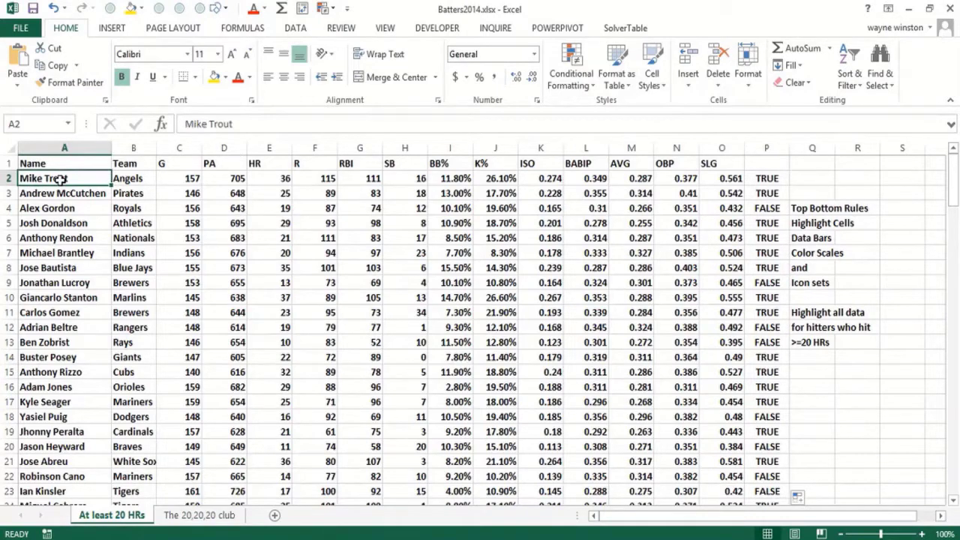
key(ctrl+shift+Right)
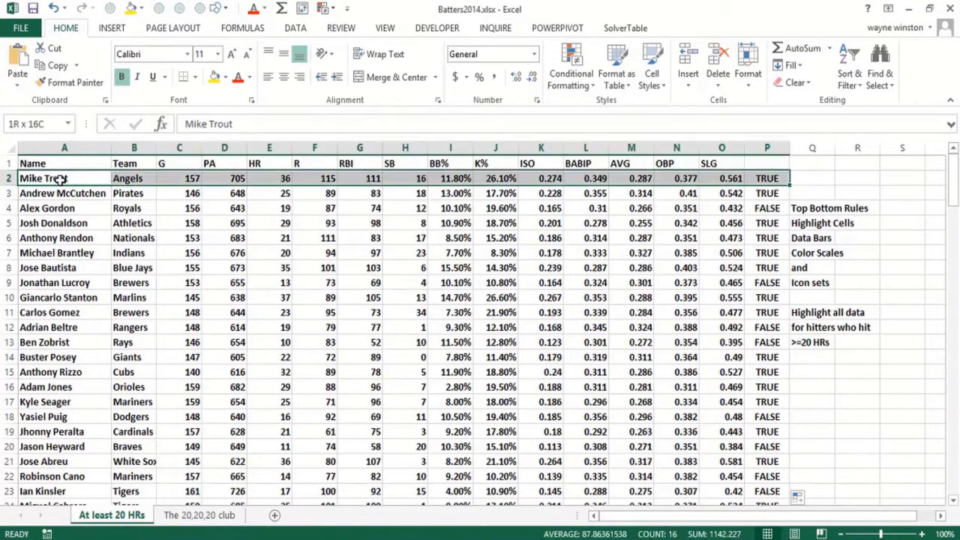
key(shift+Left)
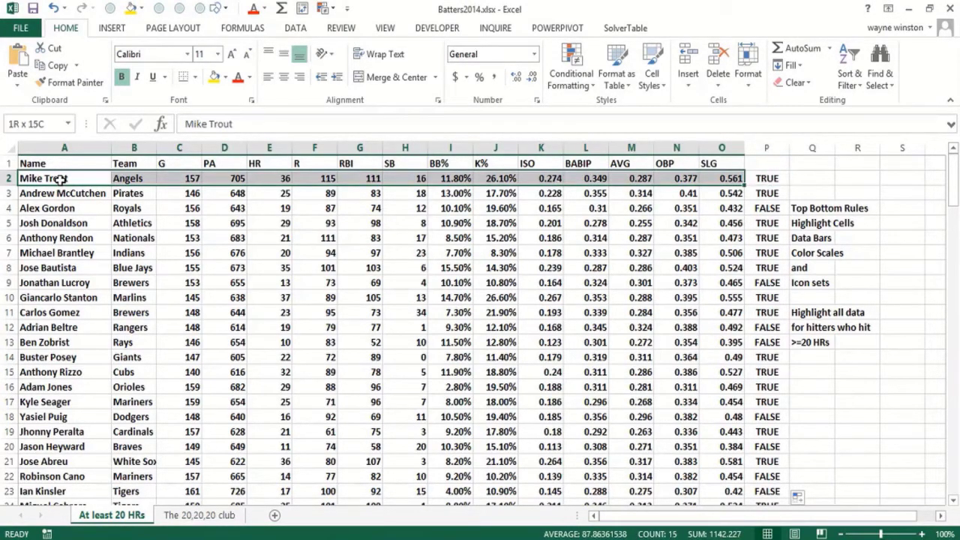
key(ctrl+shift+Down)
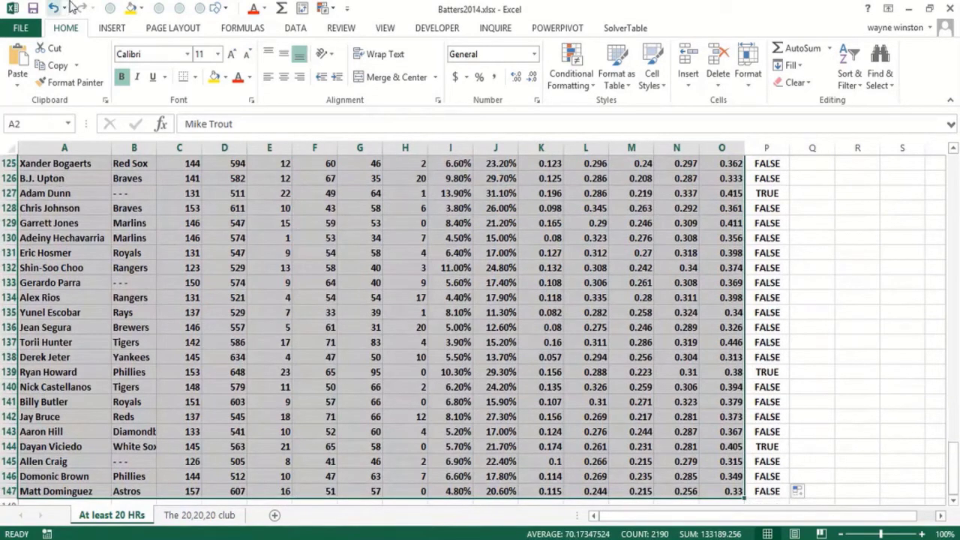
click(570, 66)
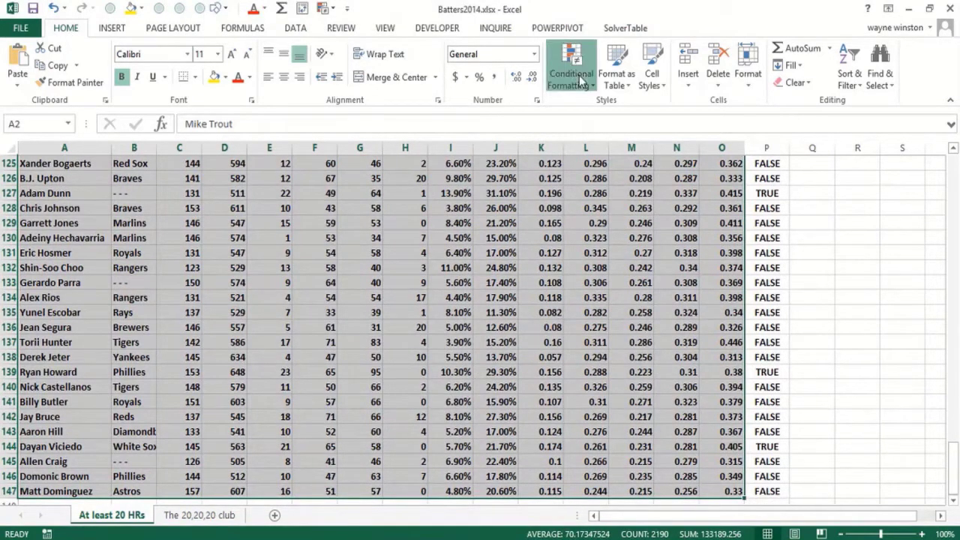
click(613, 269)
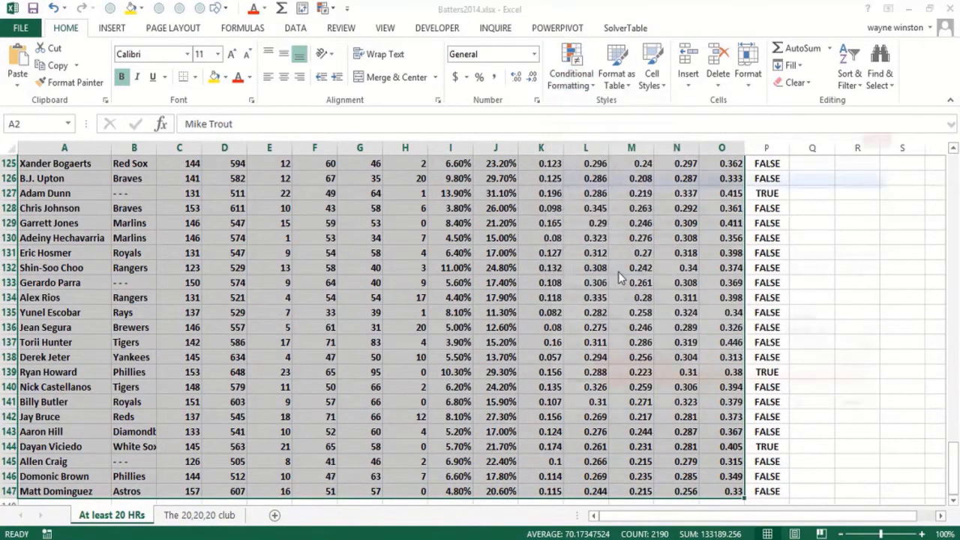
click(634, 250)
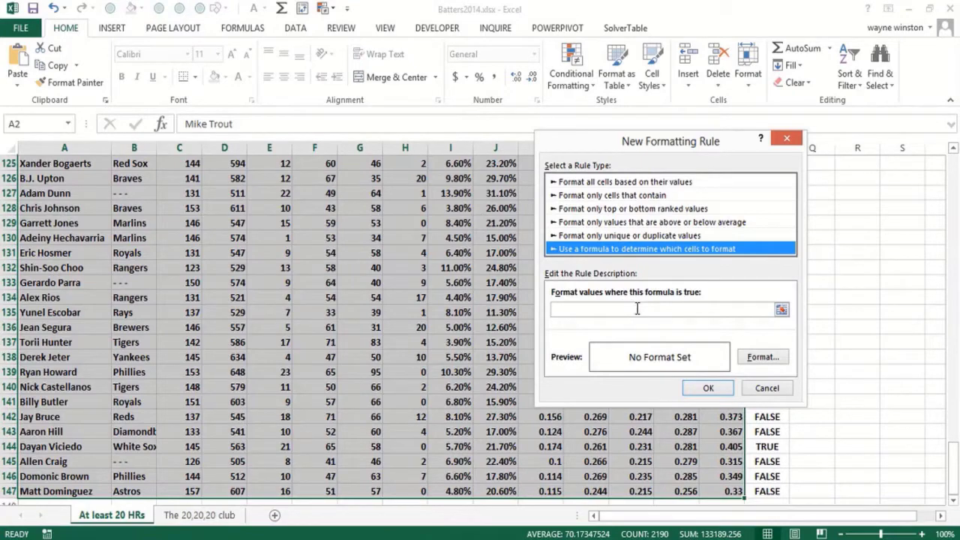
click(636, 309)
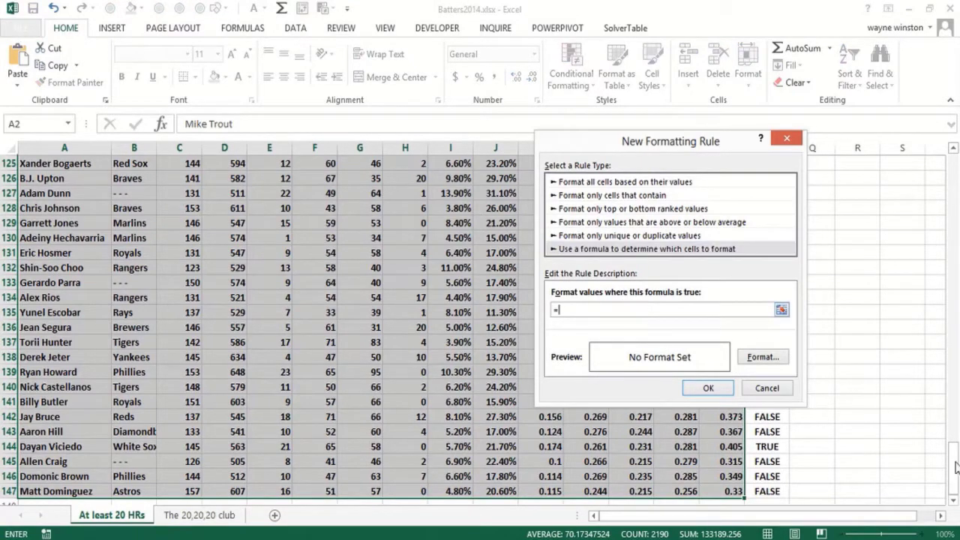
drag(953, 464, 953, 178)
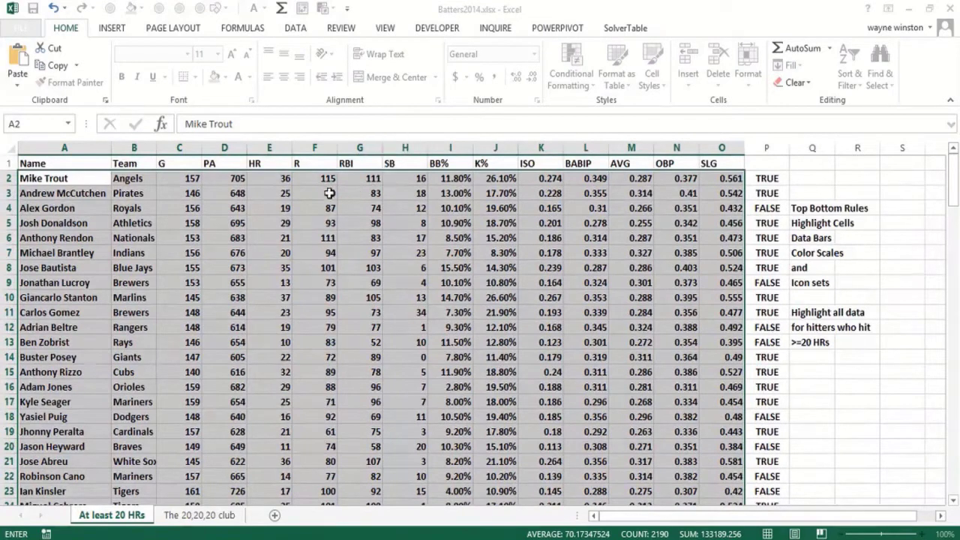
click(271, 183)
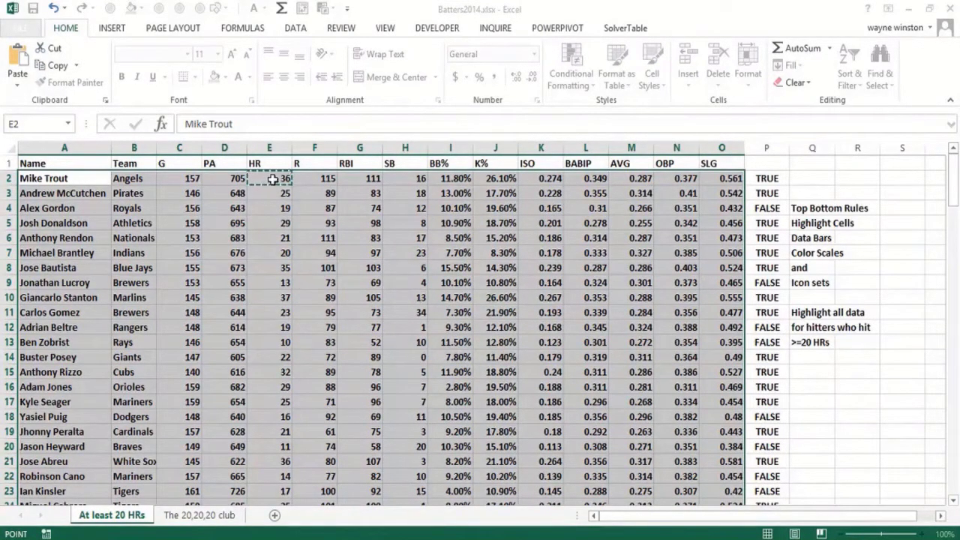
key(Escape)
click(274, 178)
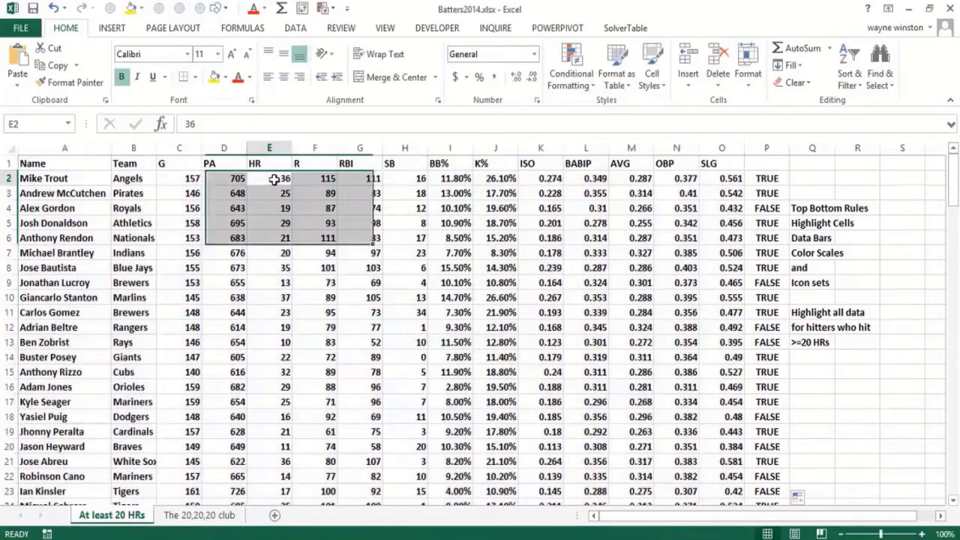
click(47, 178)
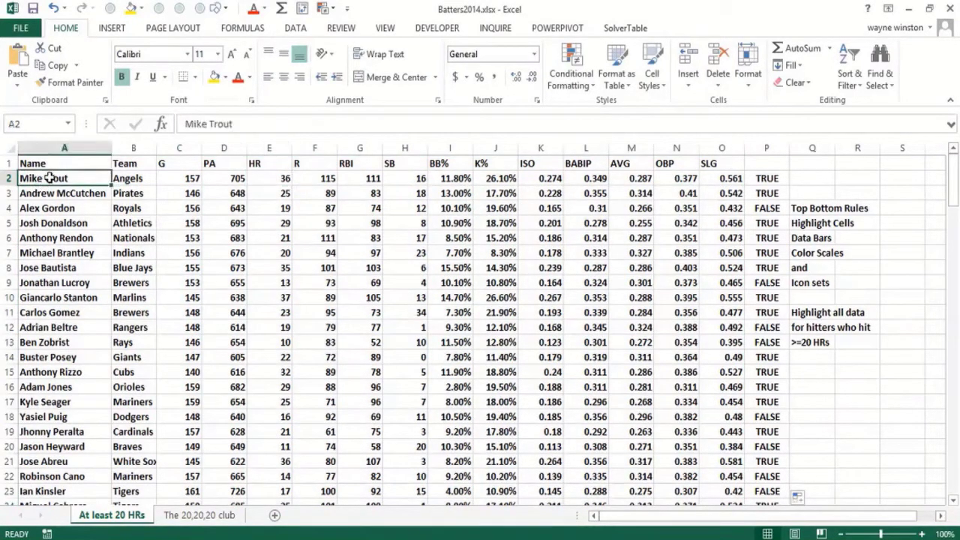
key(ctrl+shift+Right)
key(ctrl+shift+Down)
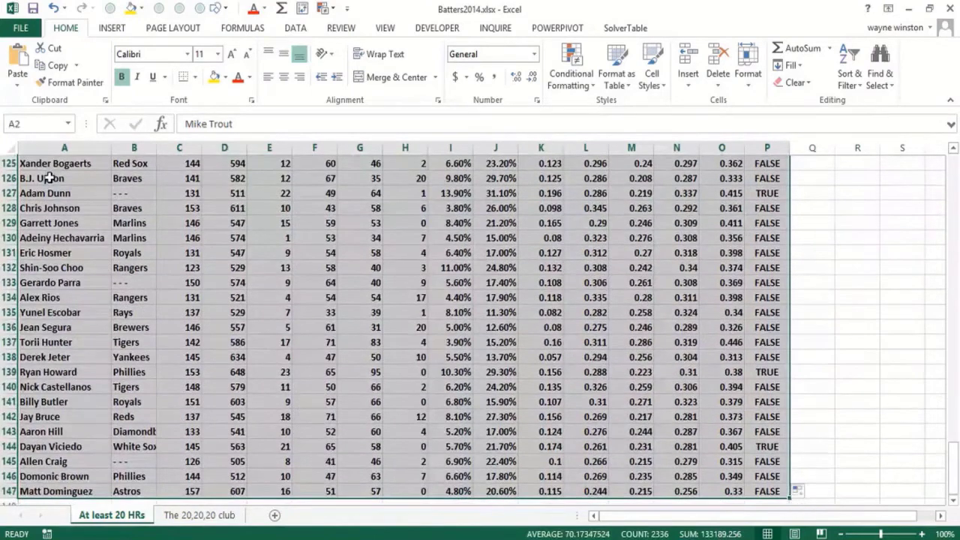
key(ctrl+BackSpace)
Start a formula-based conditional formatting rule for the hitters' data in A2:O147, leaving out the TRUE/FALSE column
click(47, 179)
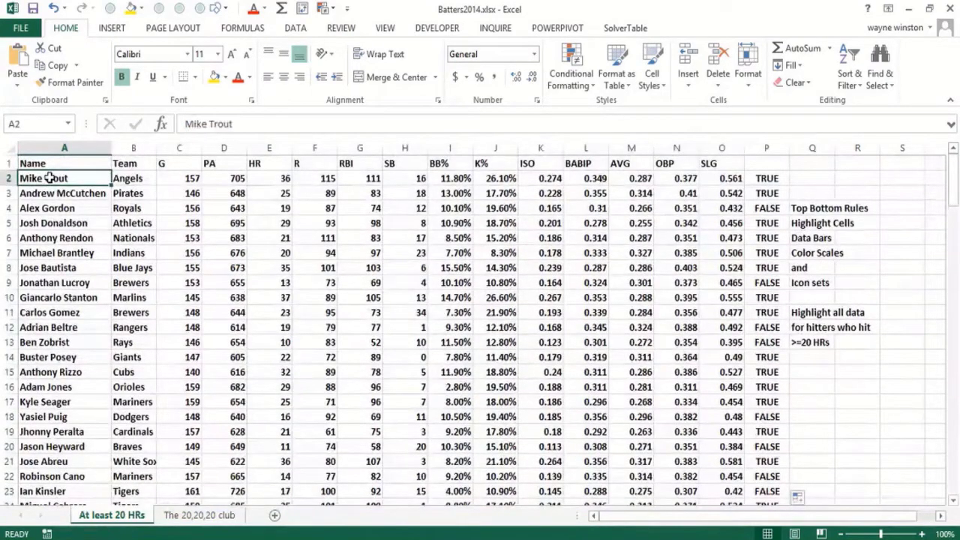
key(shift+Right)
key(shift+Right)
key(shift+Right)
key(shift+Right)
key(shift+Right)
key(shift+Right)
key(shift+Right)
key(shift+Right)
key(shift+Right)
key(shift+Right)
key(shift+Right)
key(shift+Right)
key(shift+Right)
key(shift+Right)
key(shift+Right)
key(shift+Left)
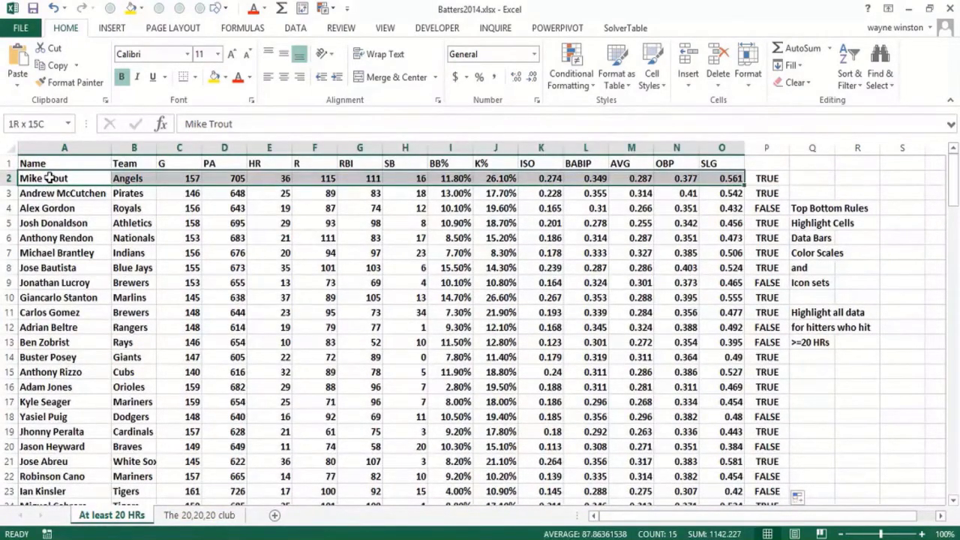
key(ctrl+shift+Down)
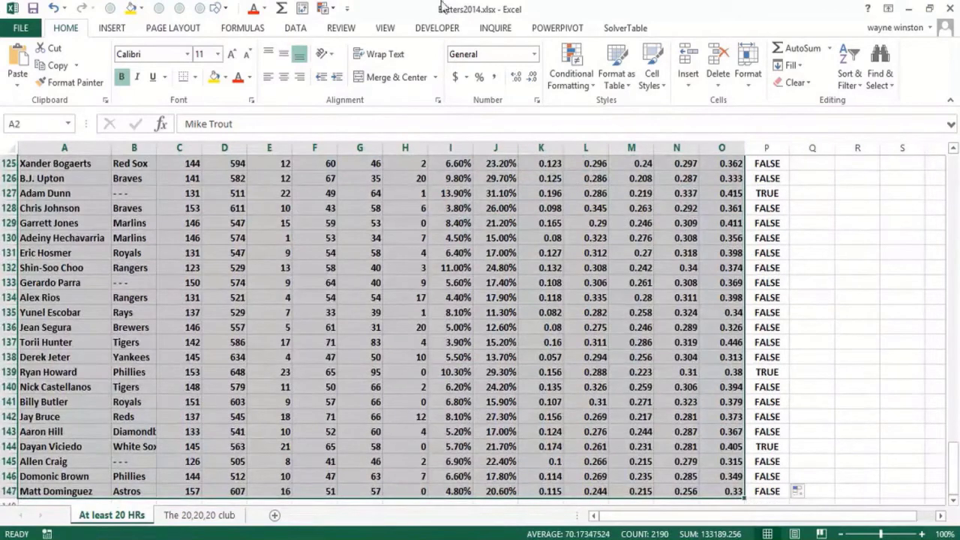
click(572, 73)
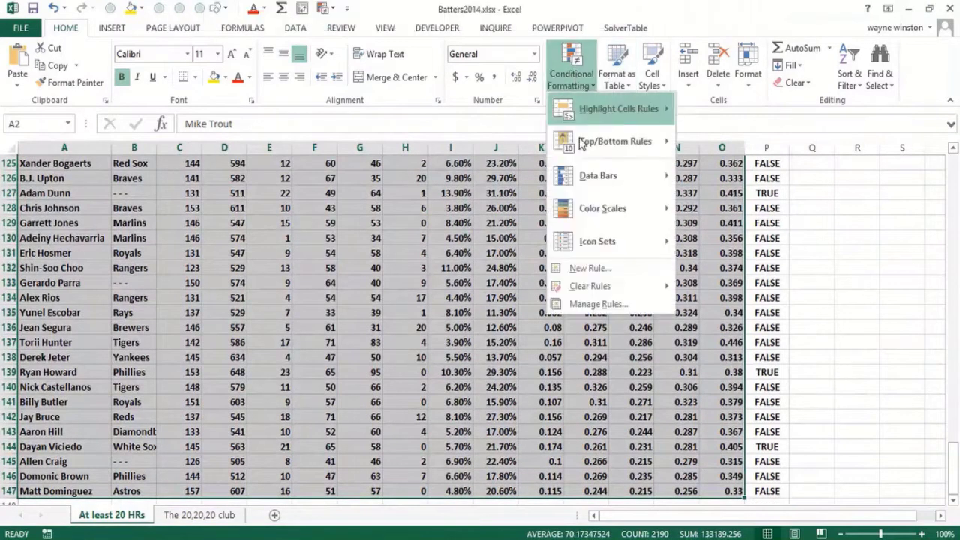
click(596, 267)
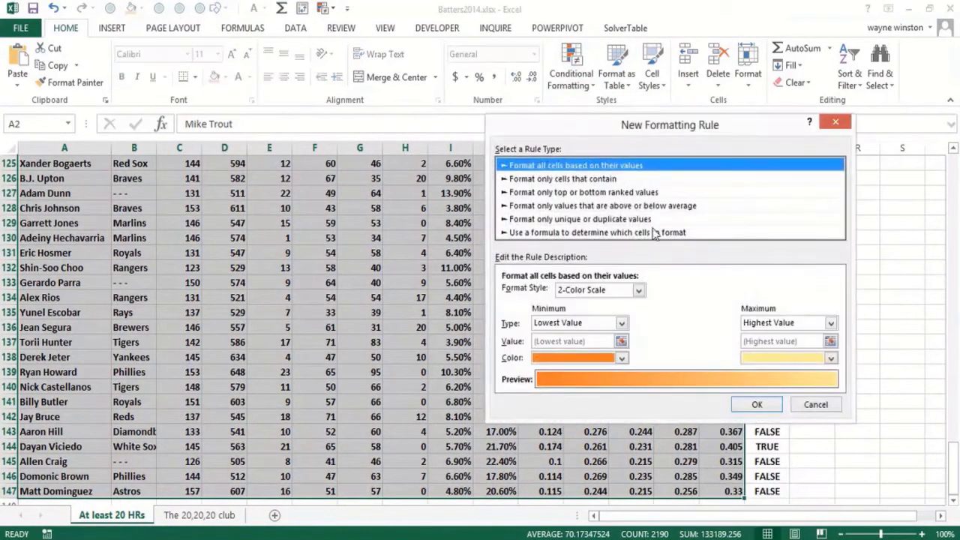
click(654, 233)
Set the rule's formula to =$E2>=20, keeping the HR column fixed and the row relative
click(524, 292)
text(=)
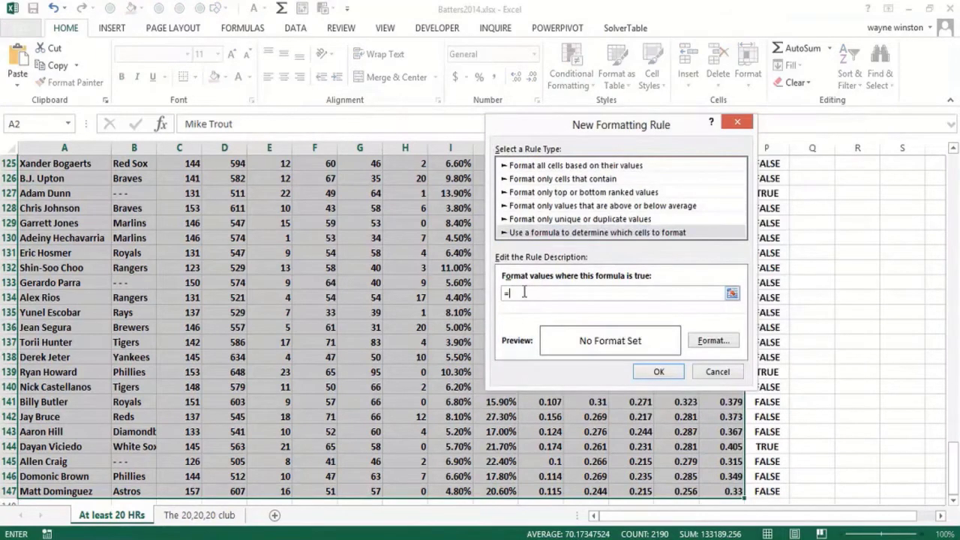
drag(954, 463, 953, 174)
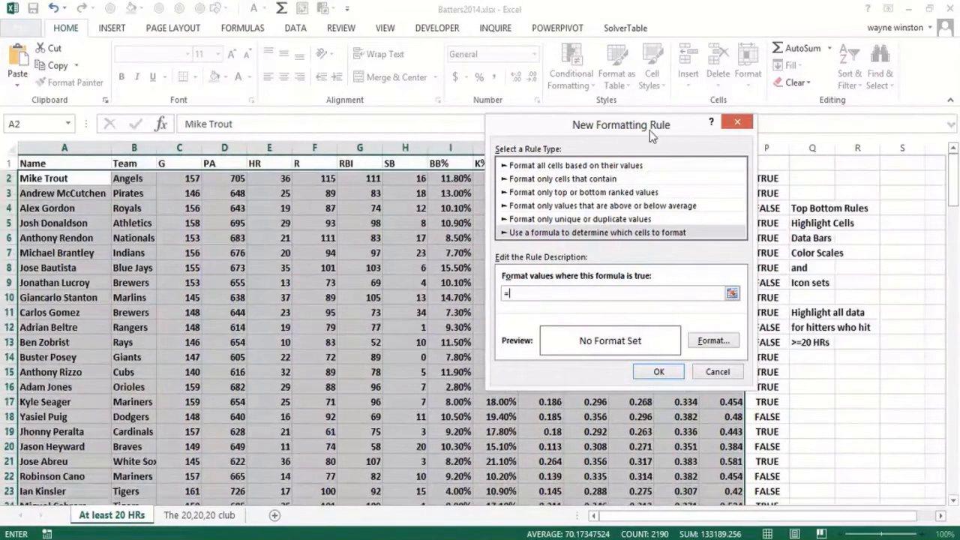
click(259, 178)
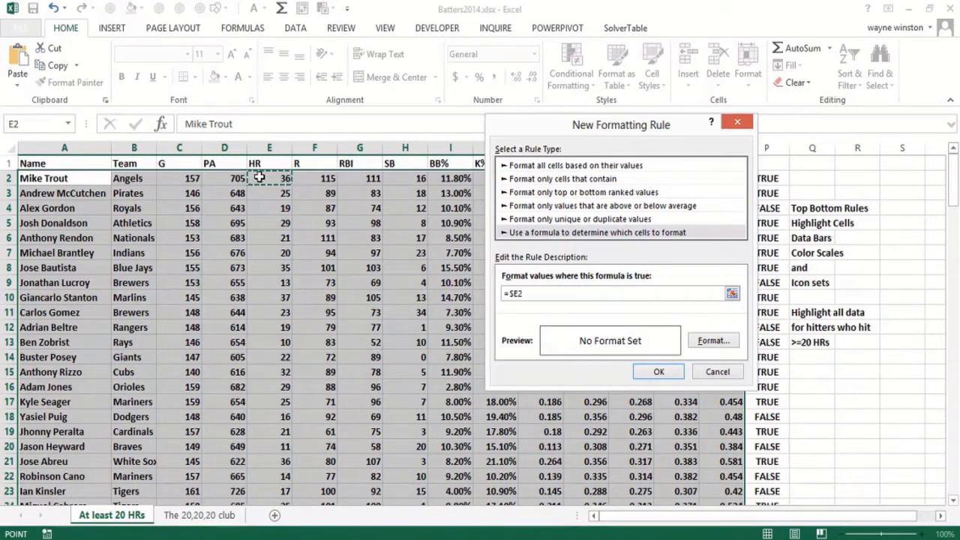
text(=20)
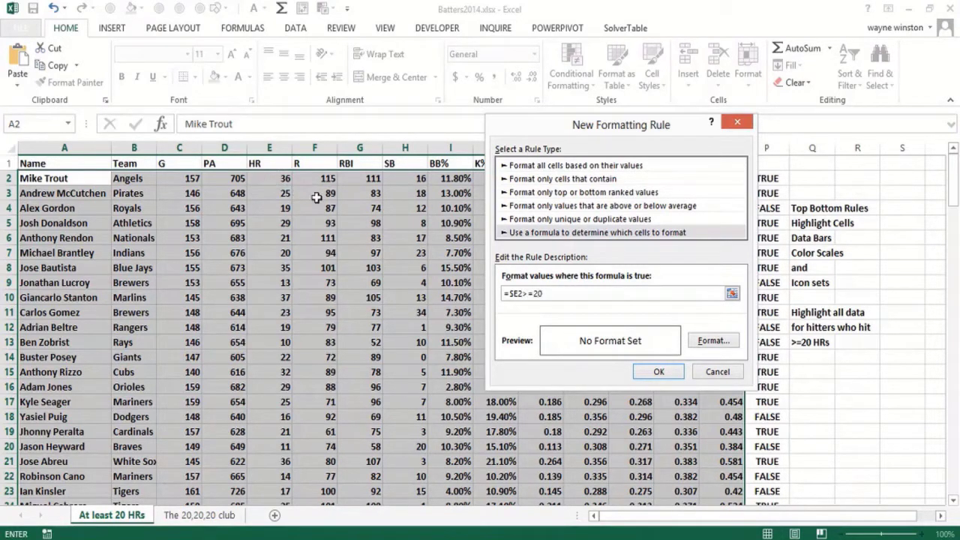
Give the rule a yellow background fill and apply it to the selected hitters' data
click(709, 341)
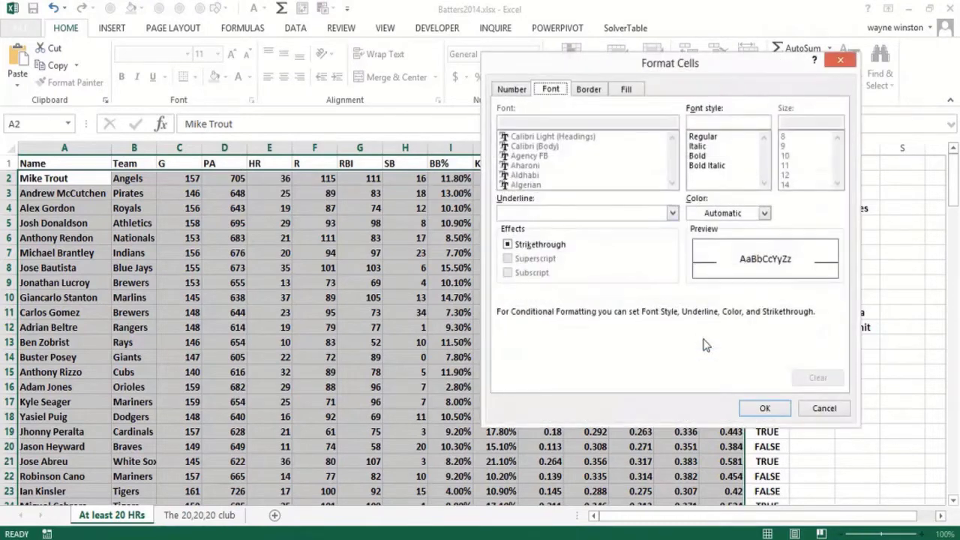
click(625, 90)
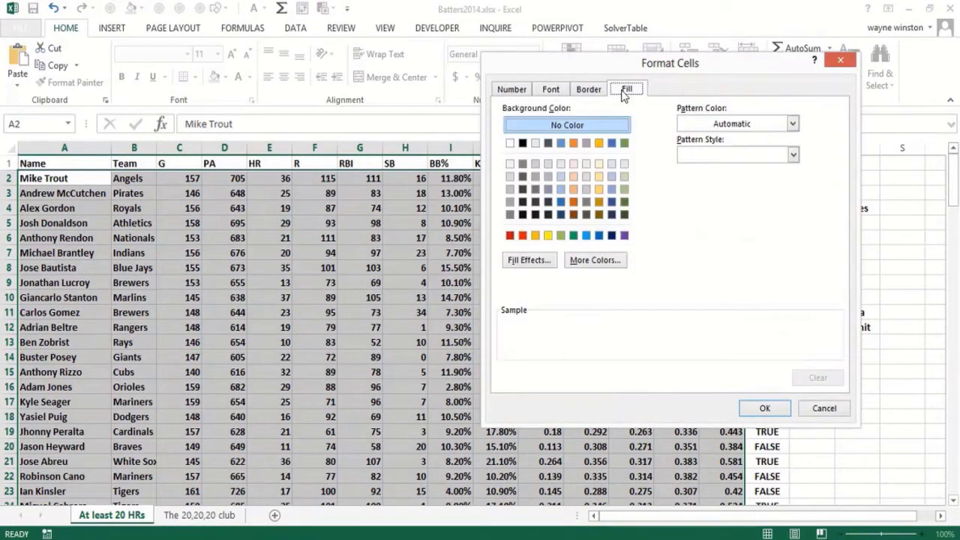
click(548, 235)
click(752, 407)
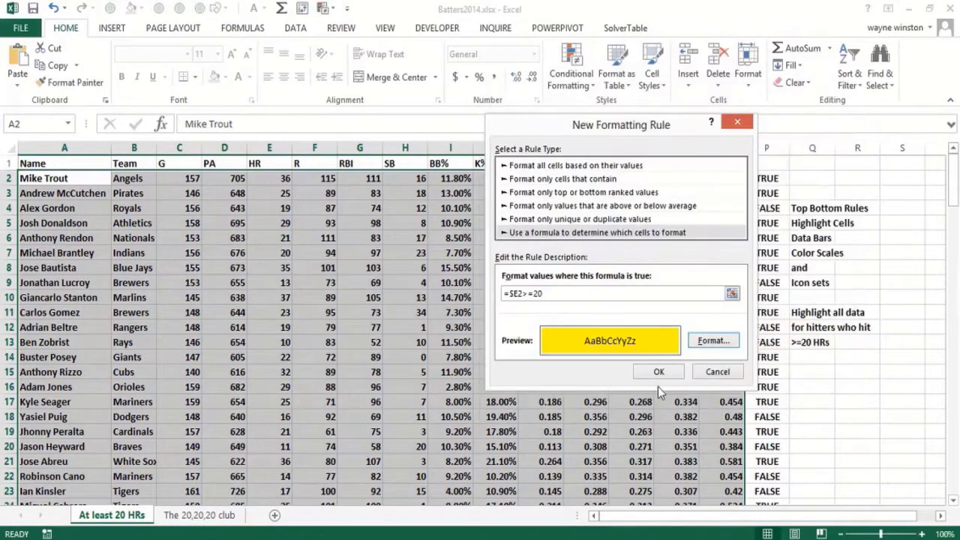
click(651, 375)
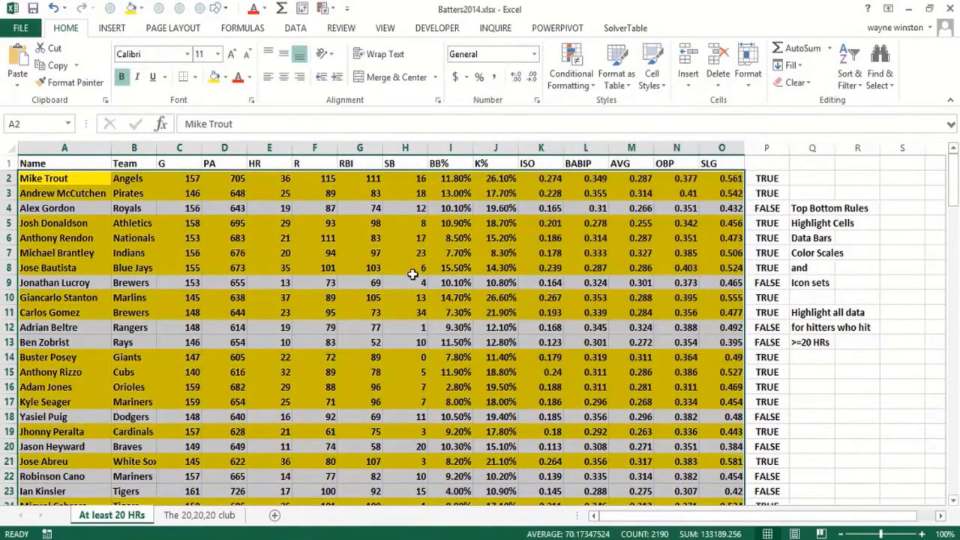
click(395, 272)
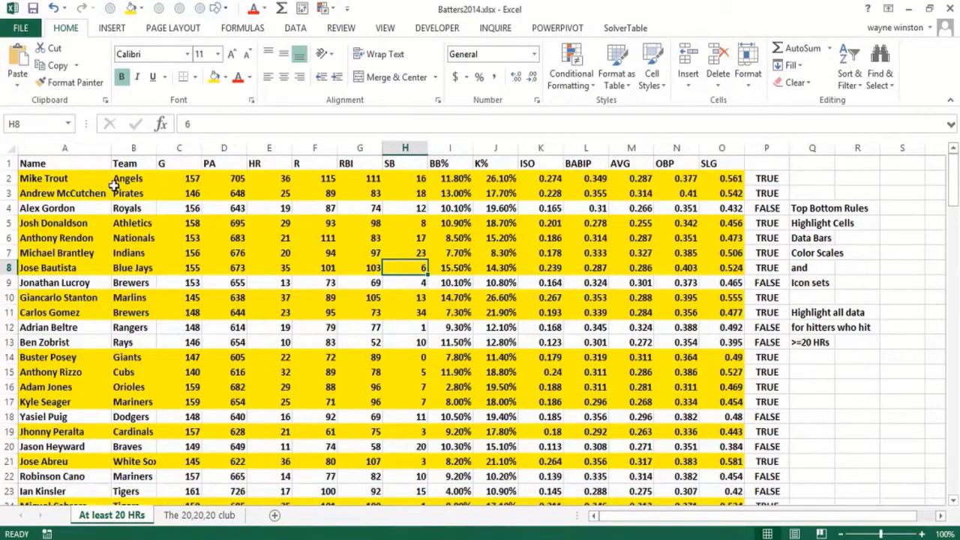
Enter the heading "Logical" in cell P1 above the TRUE/FALSE column
click(46, 166)
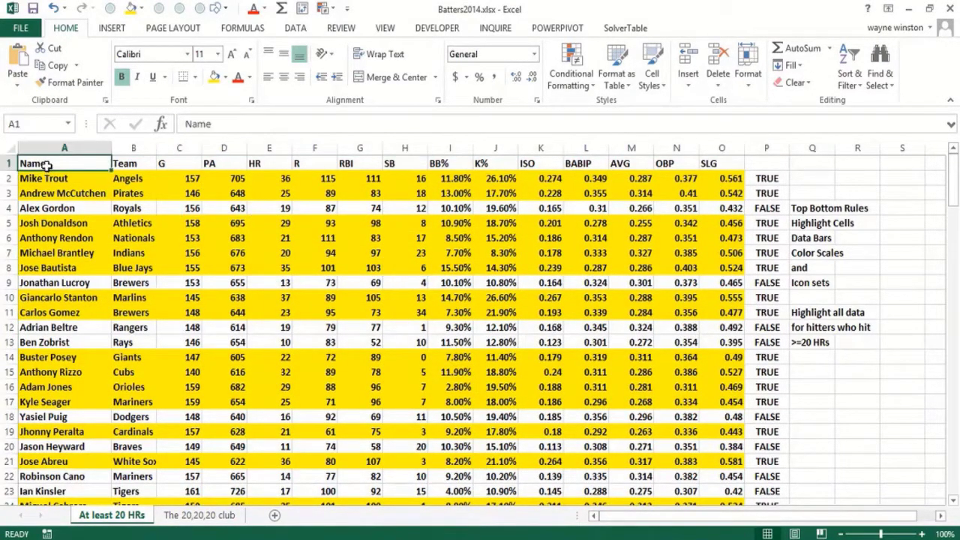
click(761, 162)
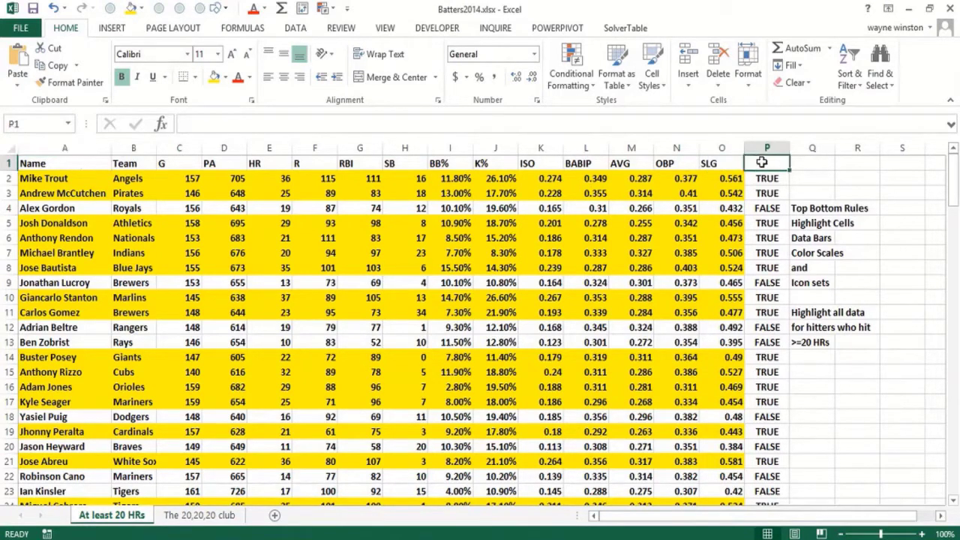
text(Lo)
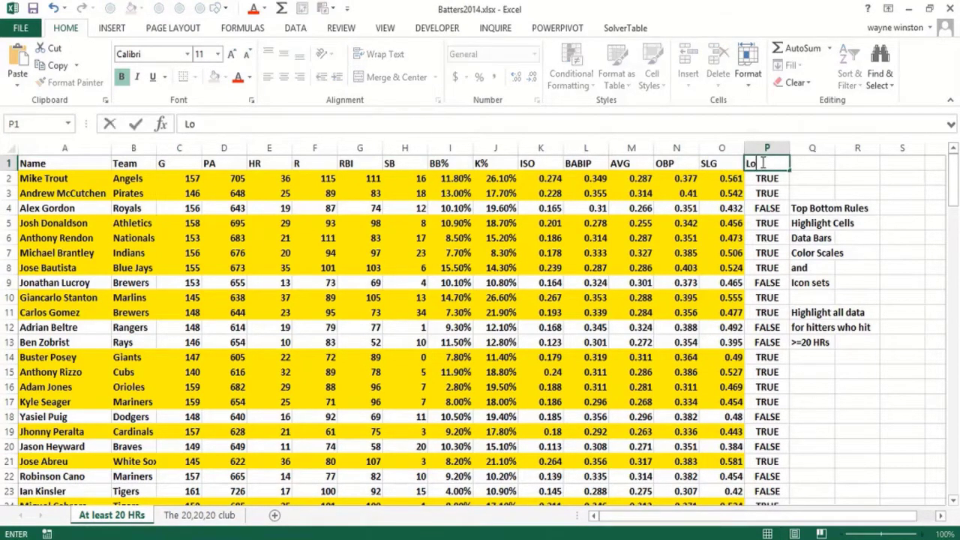
text(gical)
key(Left)
key(Left)
key(Left)
key(Left)
key(Left)
key(Left)
key(Left)
key(Left)
key(Left)
key(Left)
key(Left)
key(Left)
key(Left)
key(Left)
key(Left)
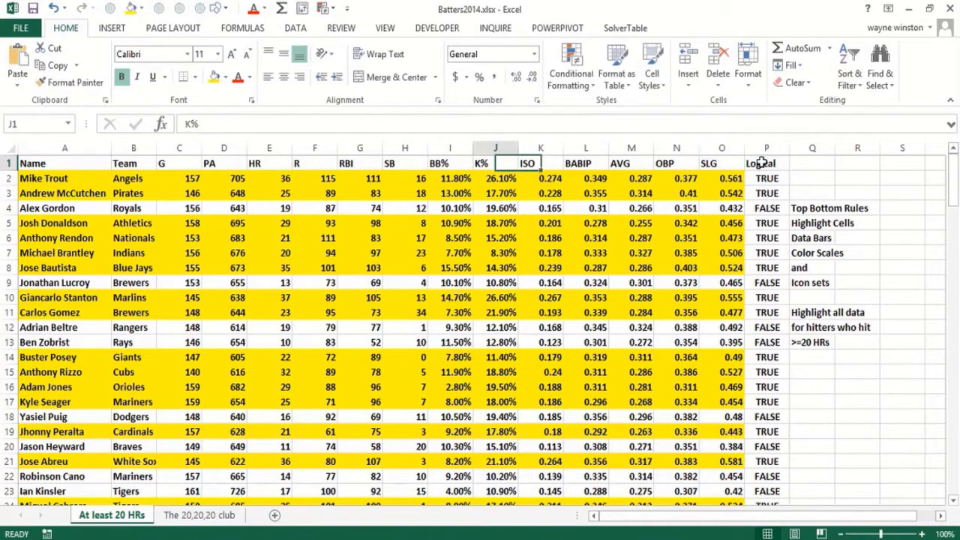
Start a custom sort of the entire hitters' table including the Logical column, sorting by HR
key(ctrl+shift+Right)
key(ctrl+shift+Down)
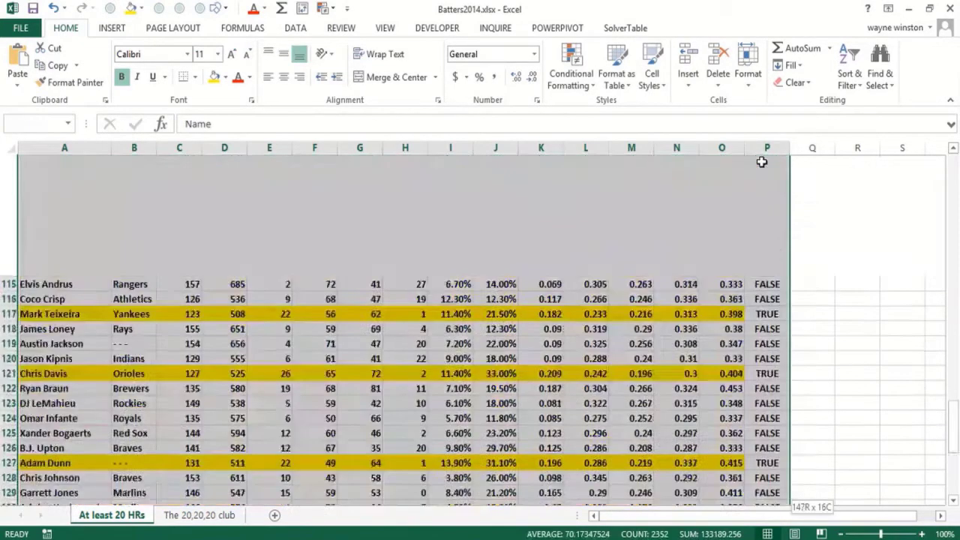
click(304, 30)
click(315, 64)
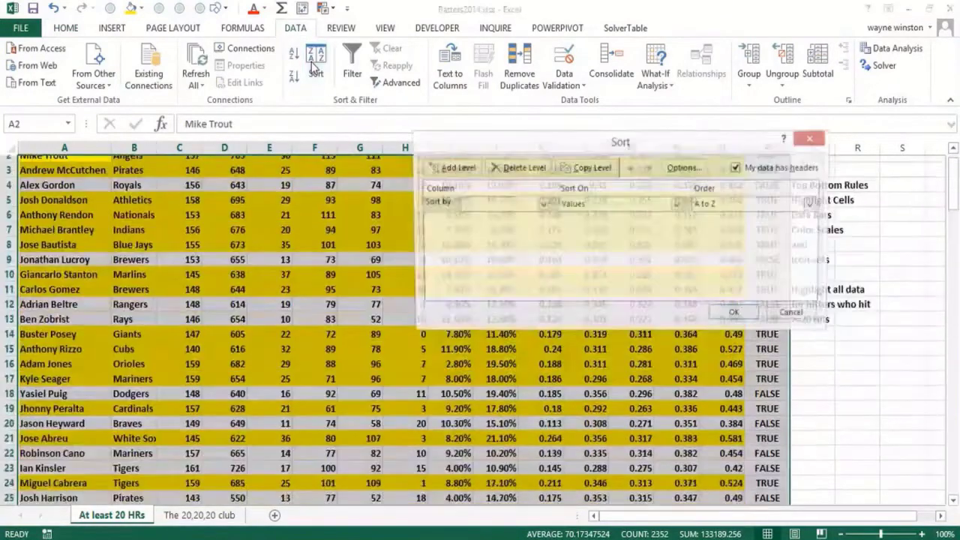
click(540, 205)
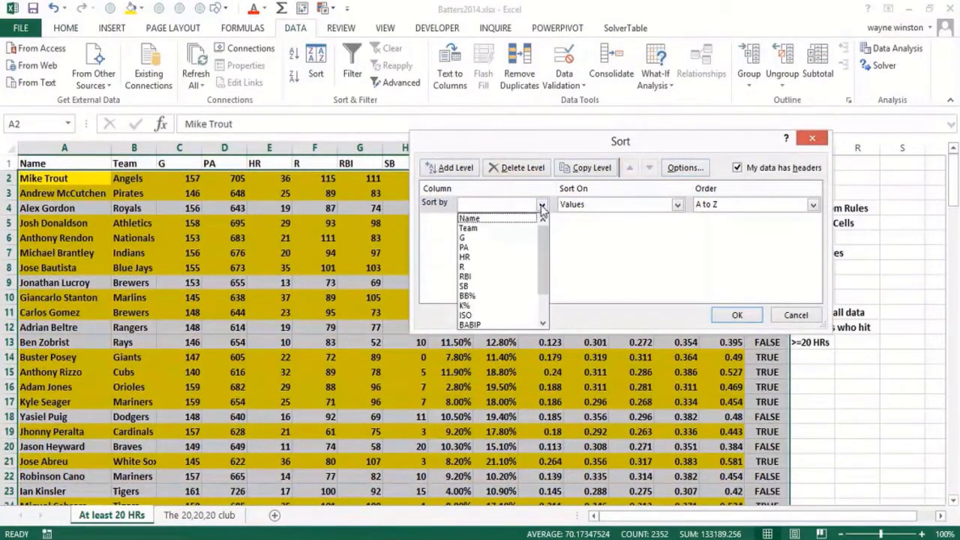
click(488, 258)
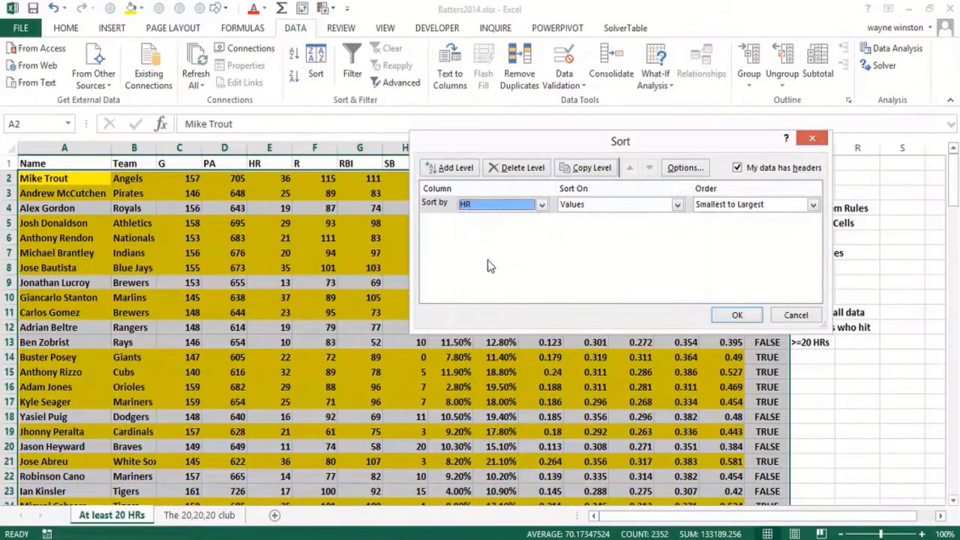
Sort the table on HR cell color with yellow on top, and check where the highlighted rows end
click(677, 205)
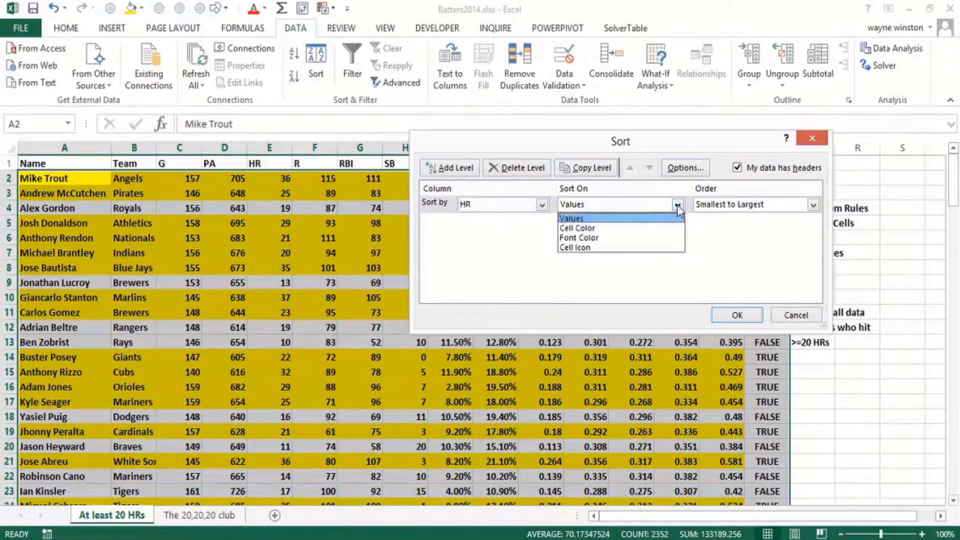
click(619, 229)
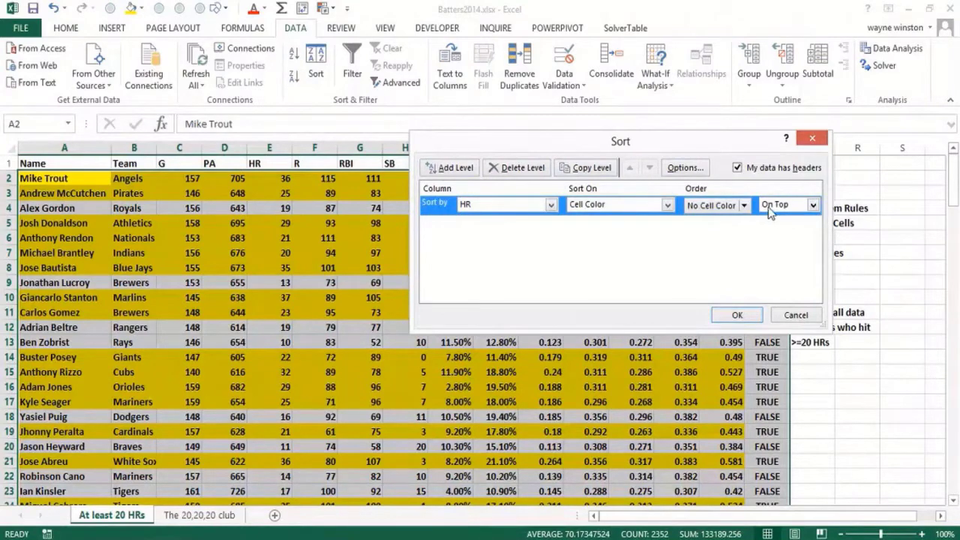
click(744, 206)
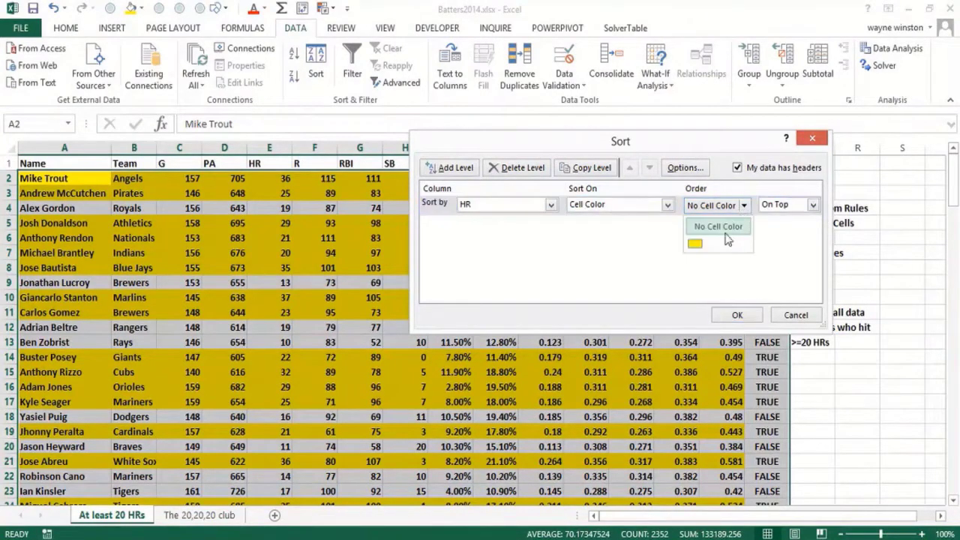
click(694, 244)
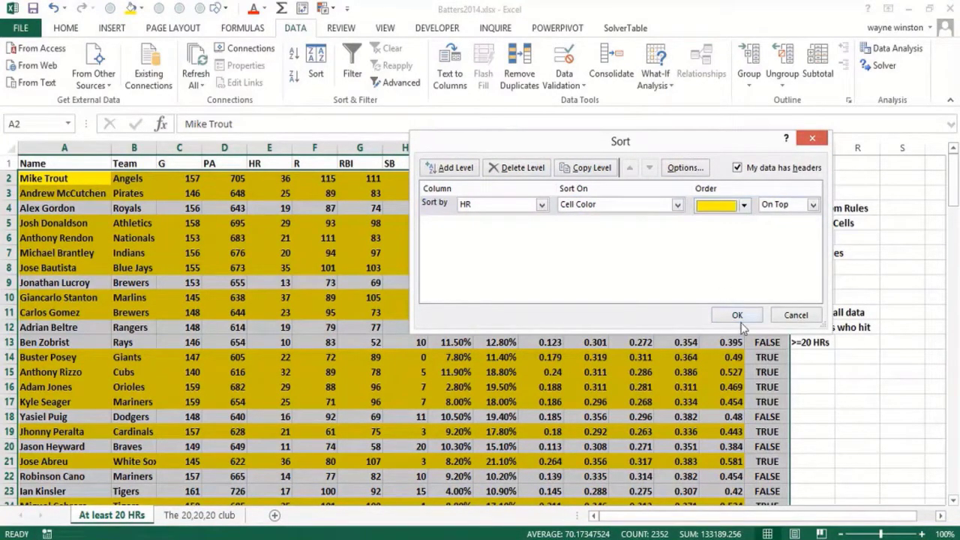
click(737, 315)
click(469, 343)
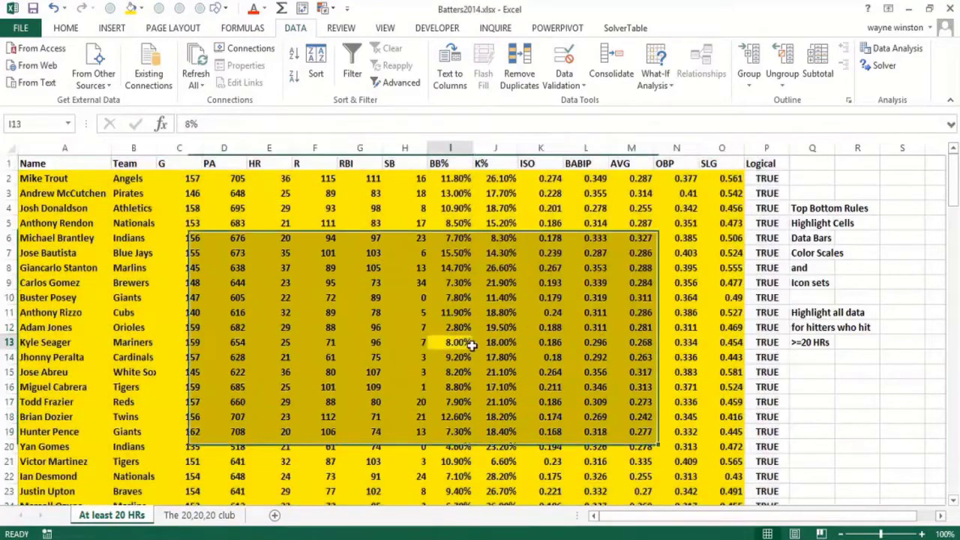
key(Page_Down)
key(Page_Down)
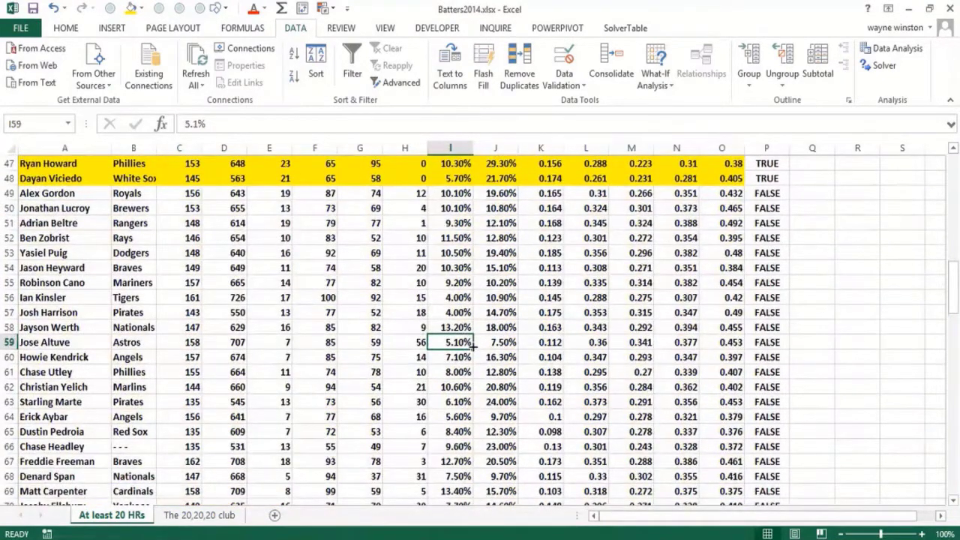
key(Page_Up)
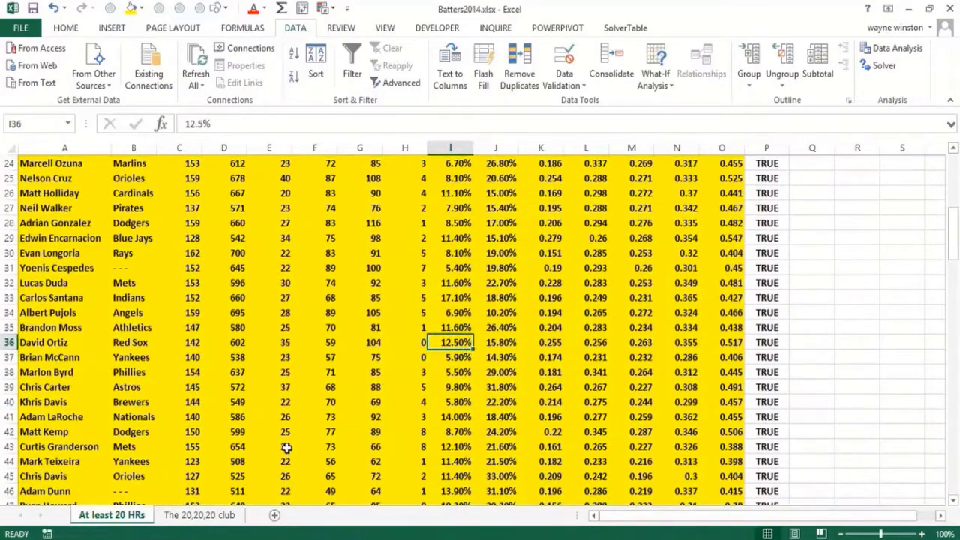
On the sheet "The 20,20,20 club", insert three blank rows above the headings and make the whole sheet bold
click(214, 518)
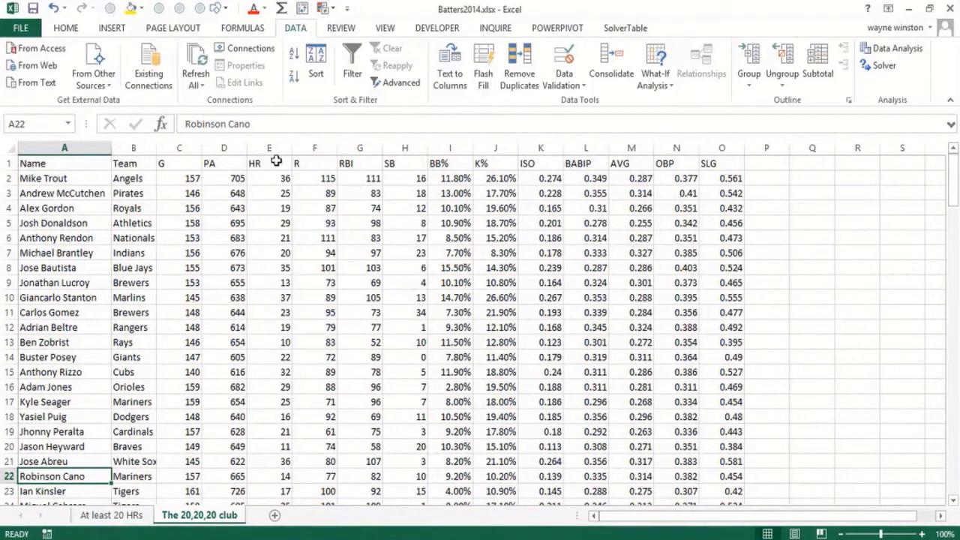
drag(271, 163, 269, 194)
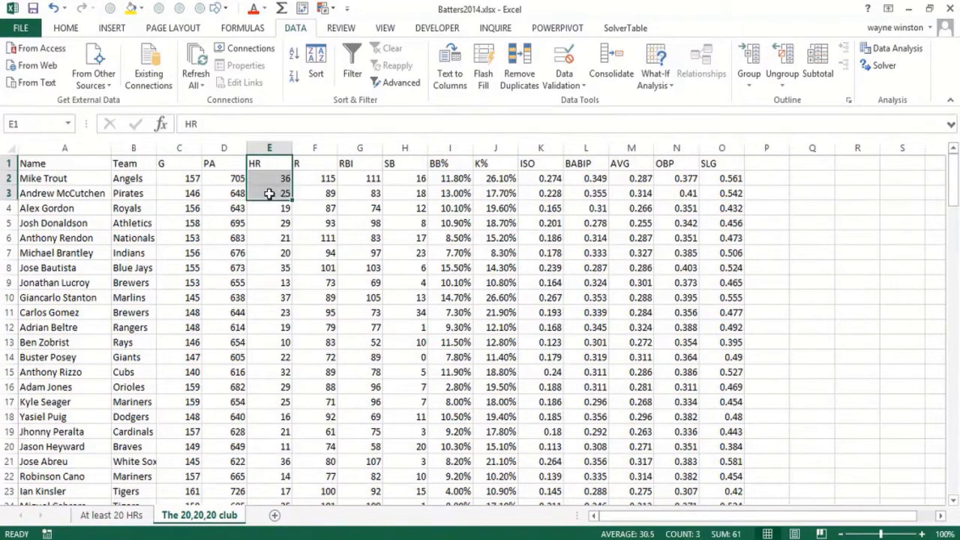
right_click(269, 194)
click(297, 307)
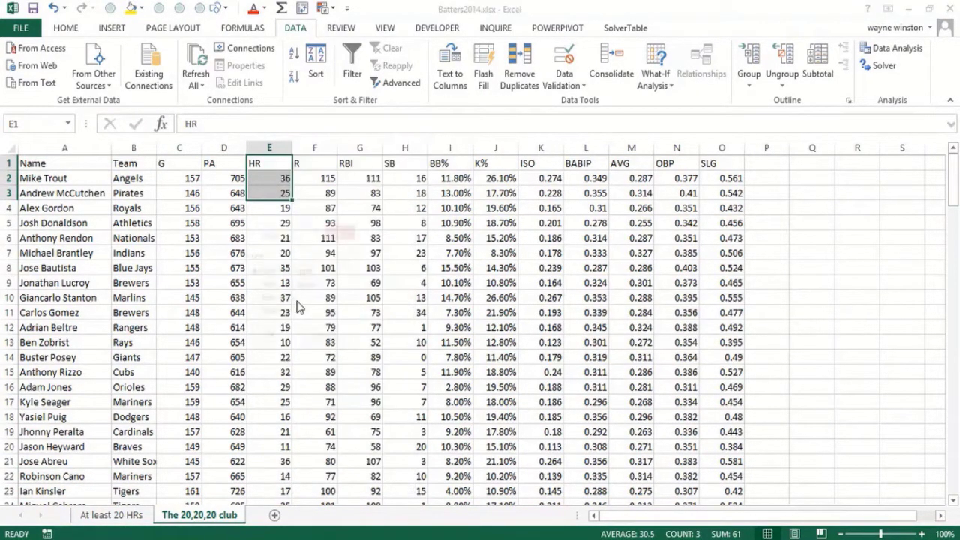
click(271, 300)
click(265, 338)
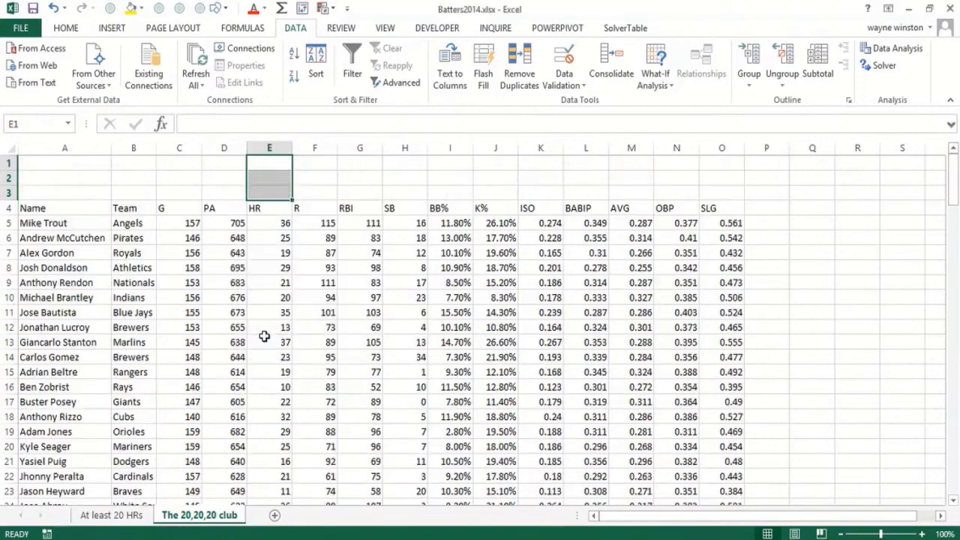
click(12, 149)
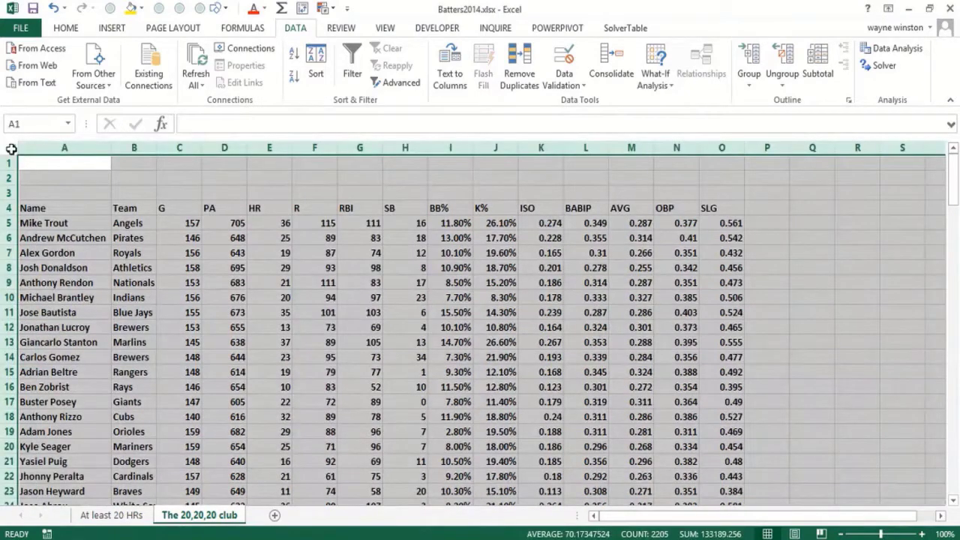
Enter the task note "Hightlight data for each hitter" in cell Q6
click(824, 242)
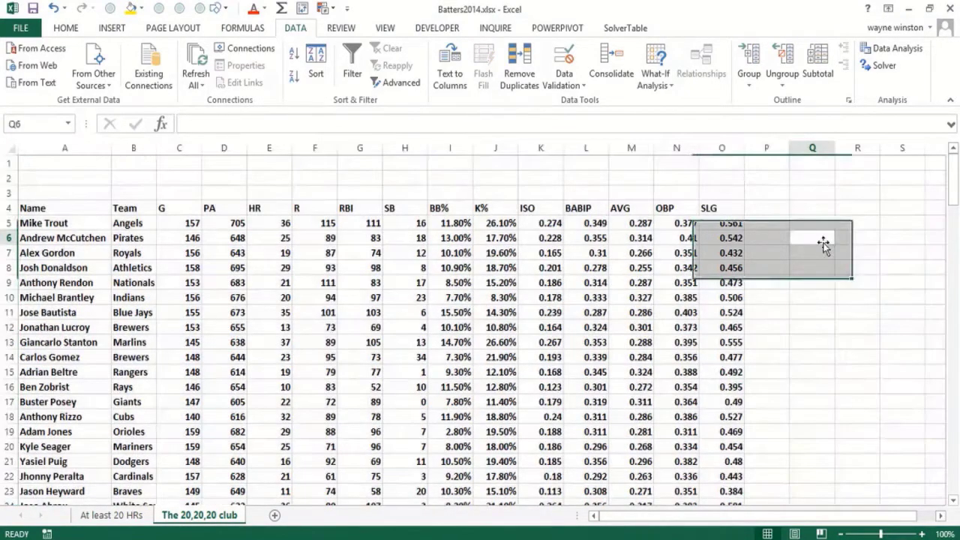
text(High)
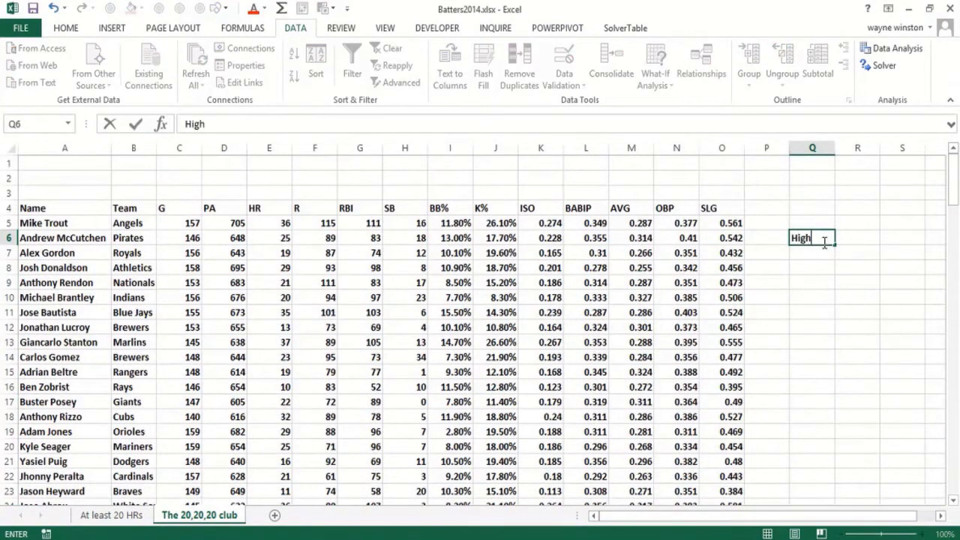
text(tlight da)
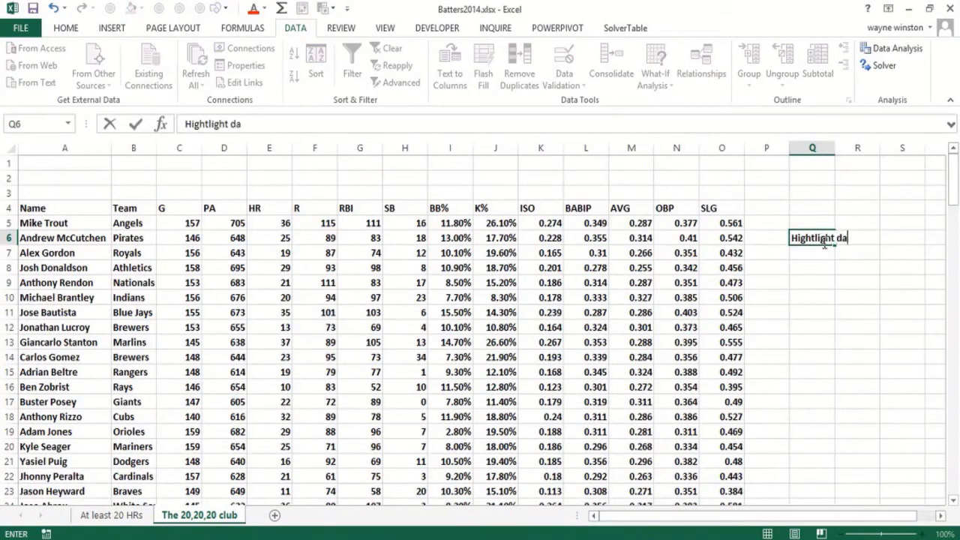
text(ta for eac hhitt)
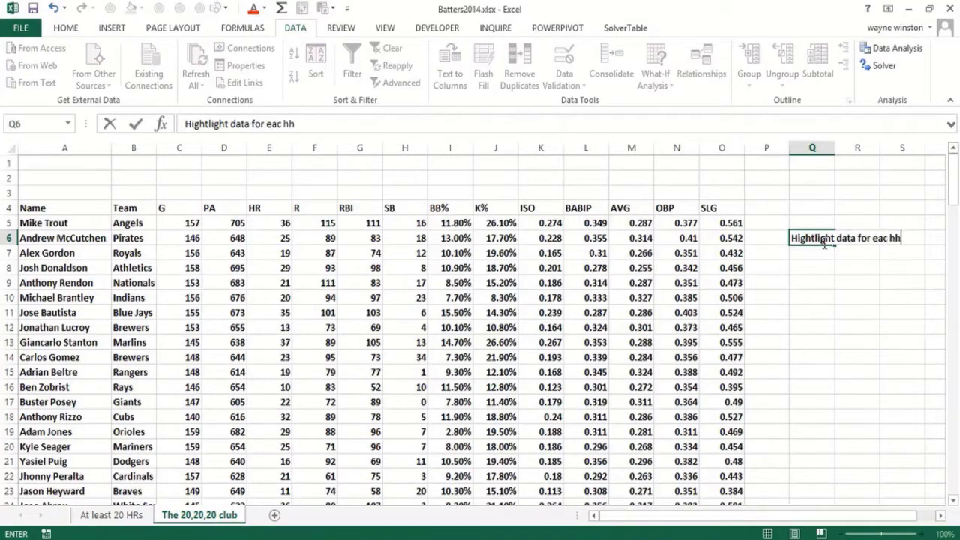
key(BackSpace)
key(BackSpace)
key(BackSpace)
key(BackSpace)
key(BackSpace)
key(BackSpace)
text(h hitter)
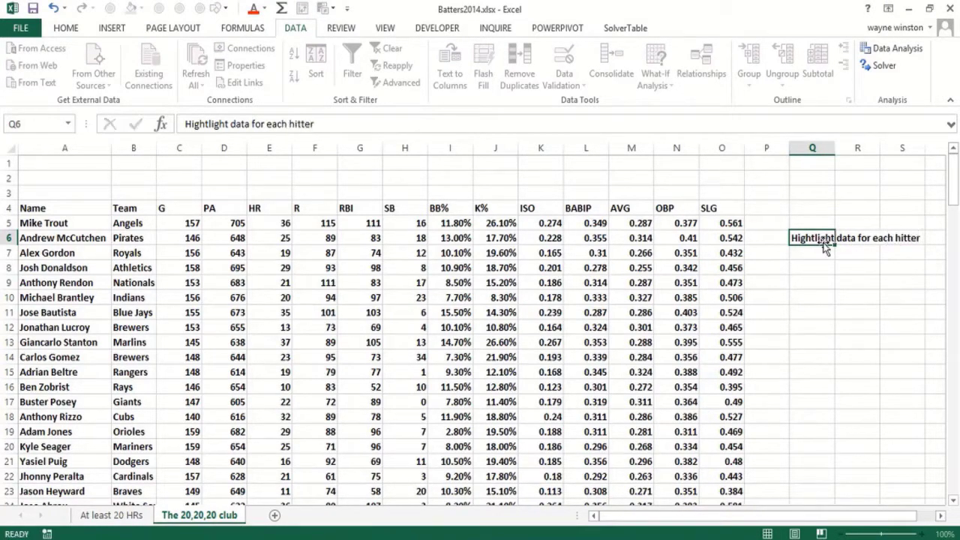
key(Return)
Continue the task note in cell Q7 with "who hit >=20 HR D"
text(who hit)
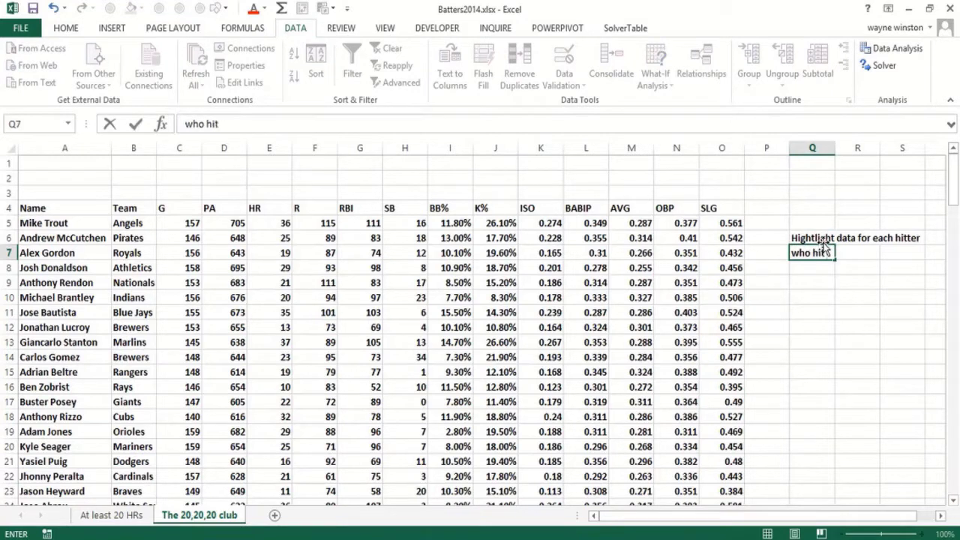
text( >=20 HR D)
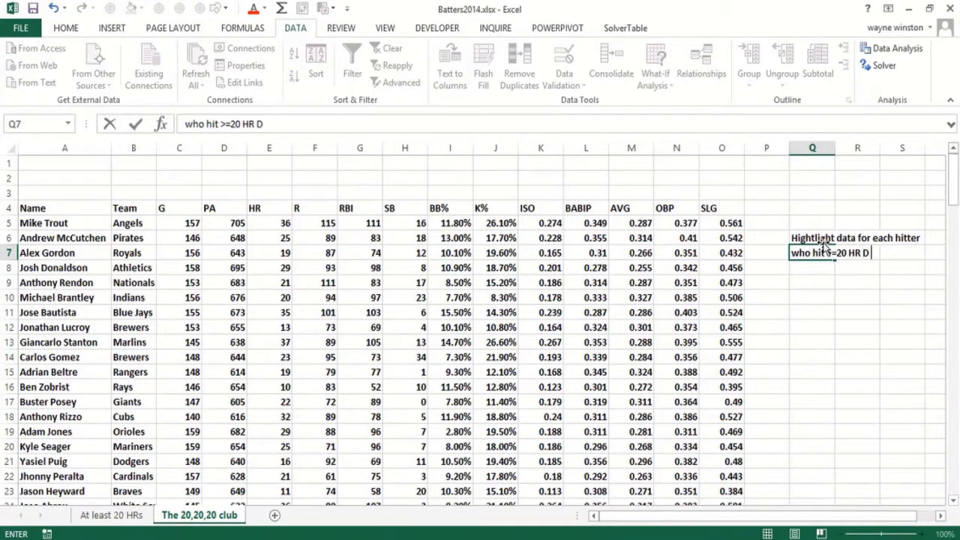
key(Return)
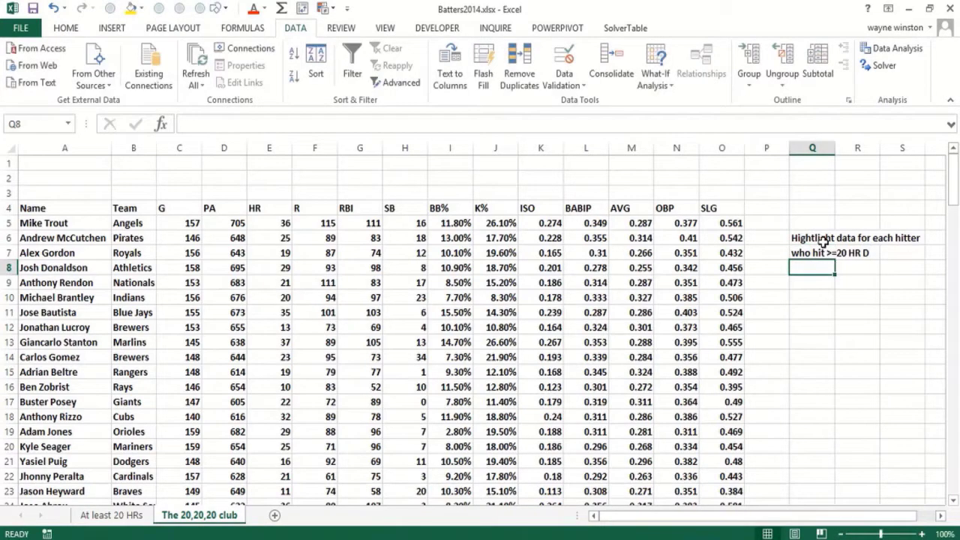
Rename the current sheet as "The 20,20,10 club"
double_click(213, 516)
click(205, 515)
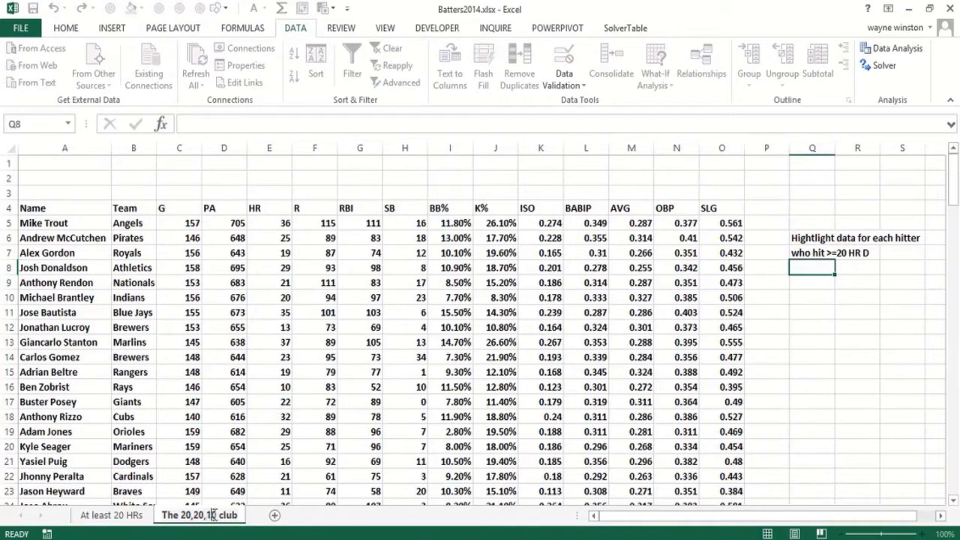
Complete the task note in cell Q8 with "and >=10 SB"
click(809, 267)
text(and)
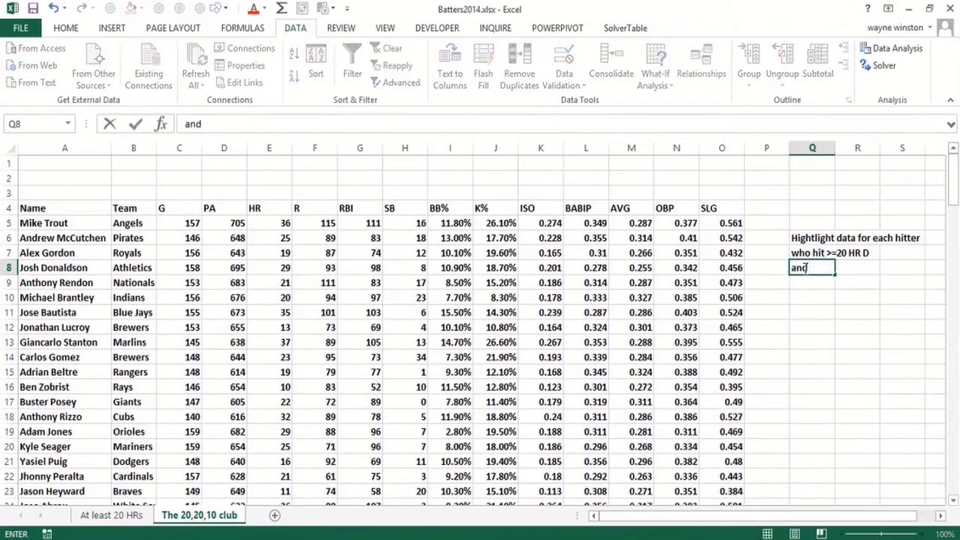
text( >=10 Sb)
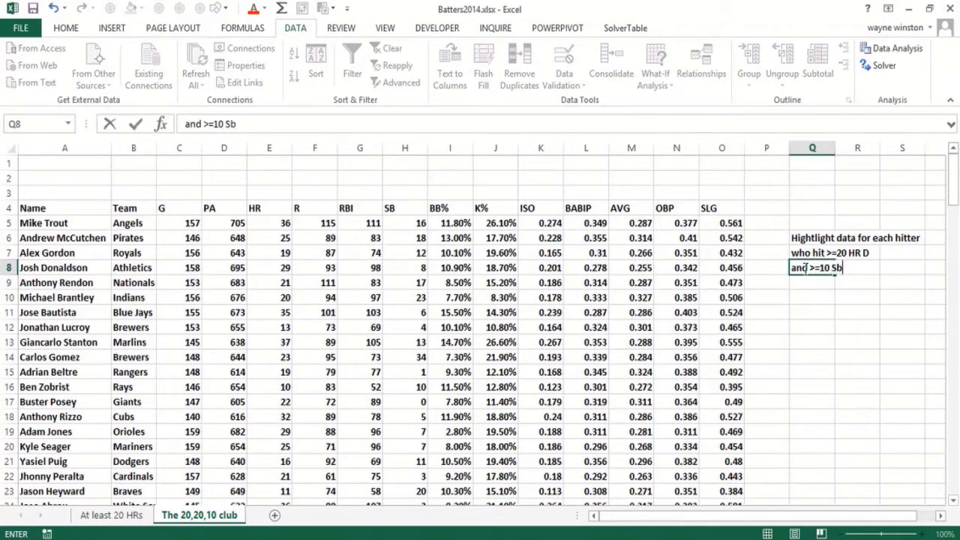
key(Return)
key(Up)
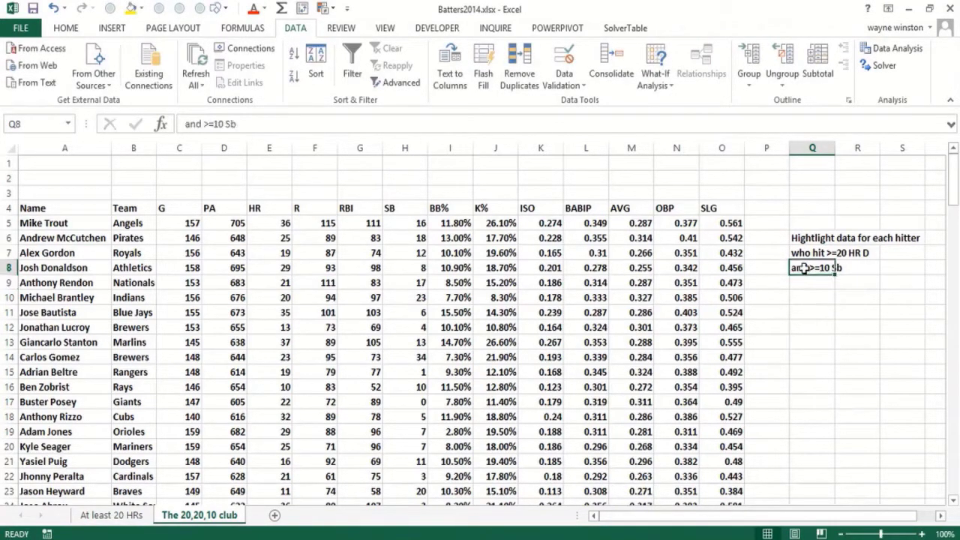
key(F2)
key(BackSpace)
text(B)
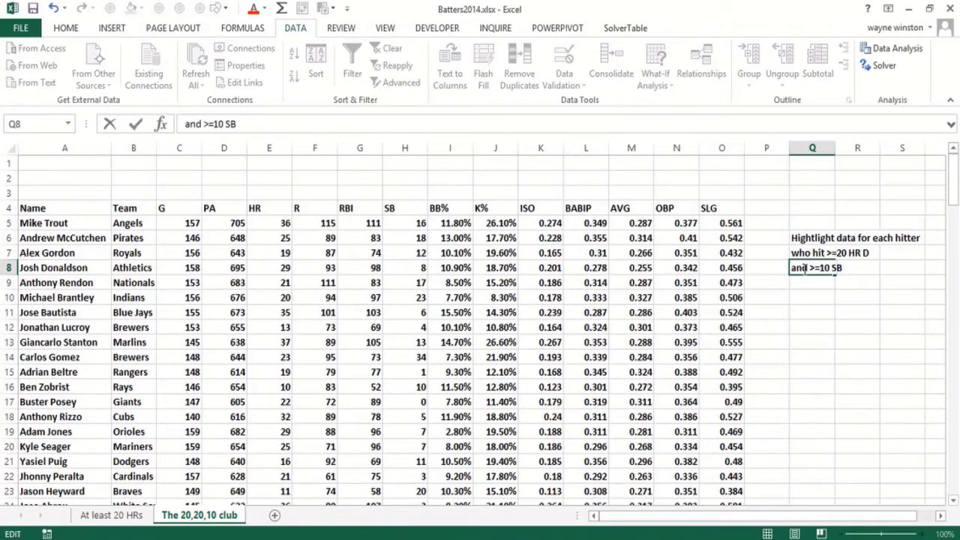
Enter the label "HR" in cell E1 with its threshold 20 below it in E2
click(267, 161)
text(HR)
click(267, 162)
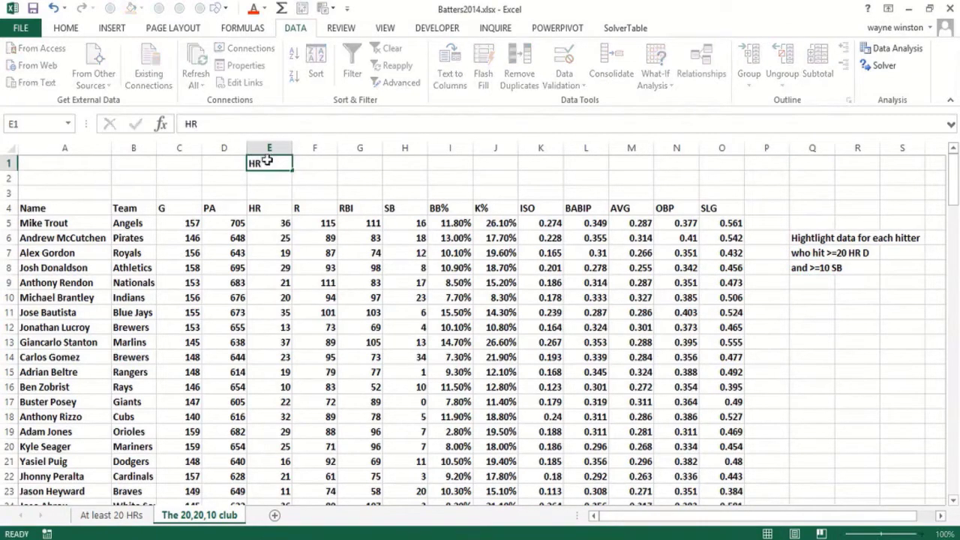
key(Return)
text(20)
key(Return)
Enter the label "D" in cell F1 with its threshold 20 below it in F2
click(267, 162)
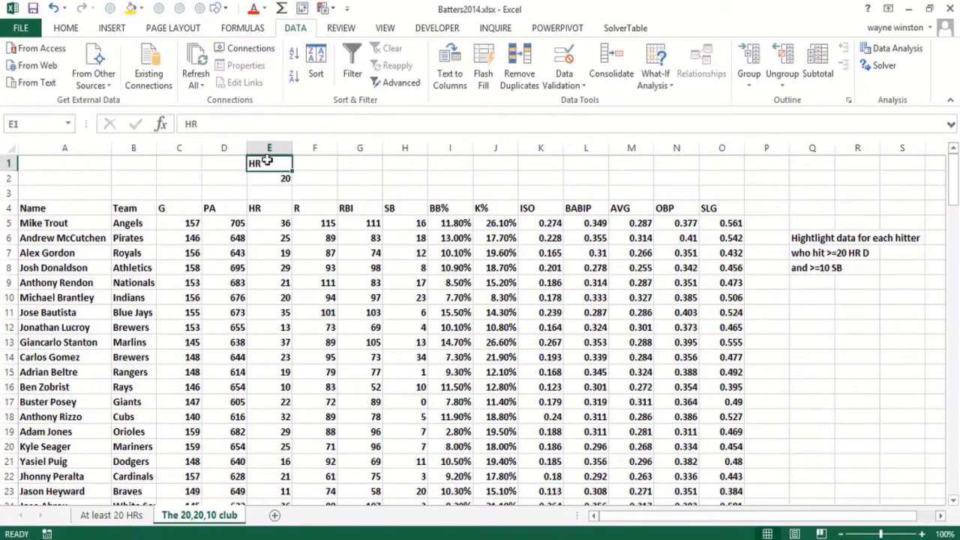
key(Right)
text(D)
key(Return)
text(20)
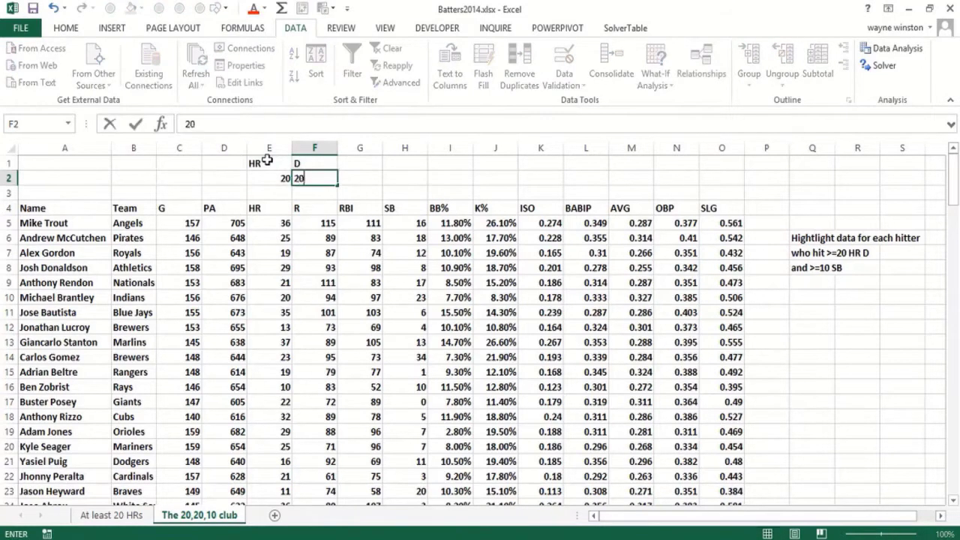
key(Return)
Enter the label "Sb" in cell G1 with its threshold 10 below it in G2, and reselect the label
key(Right)
key(Up)
key(Up)
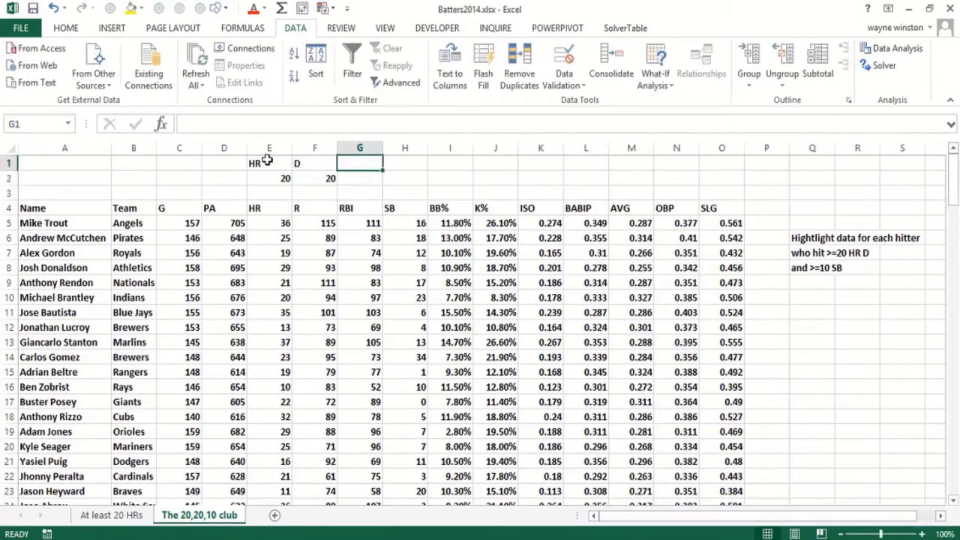
text(Sb)
key(Return)
text(10)
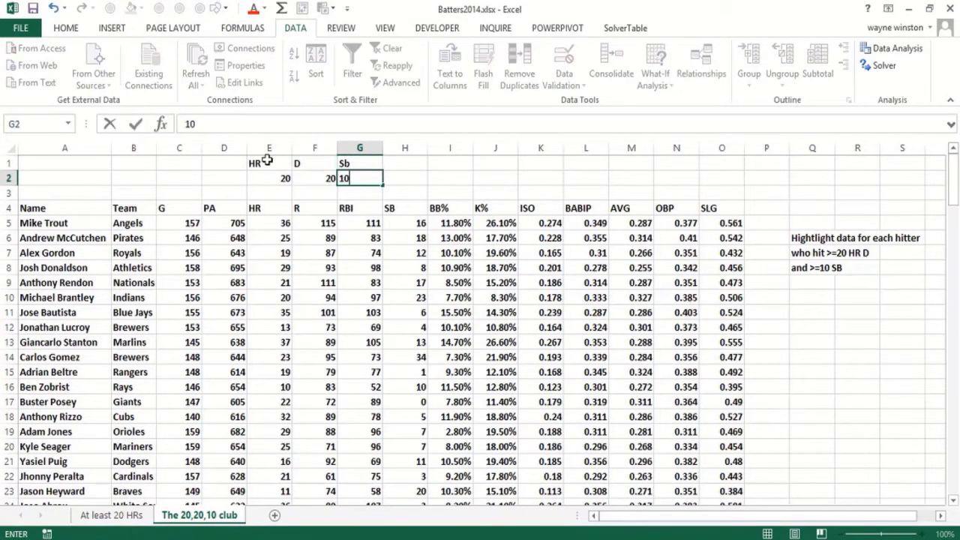
key(Return)
click(364, 165)
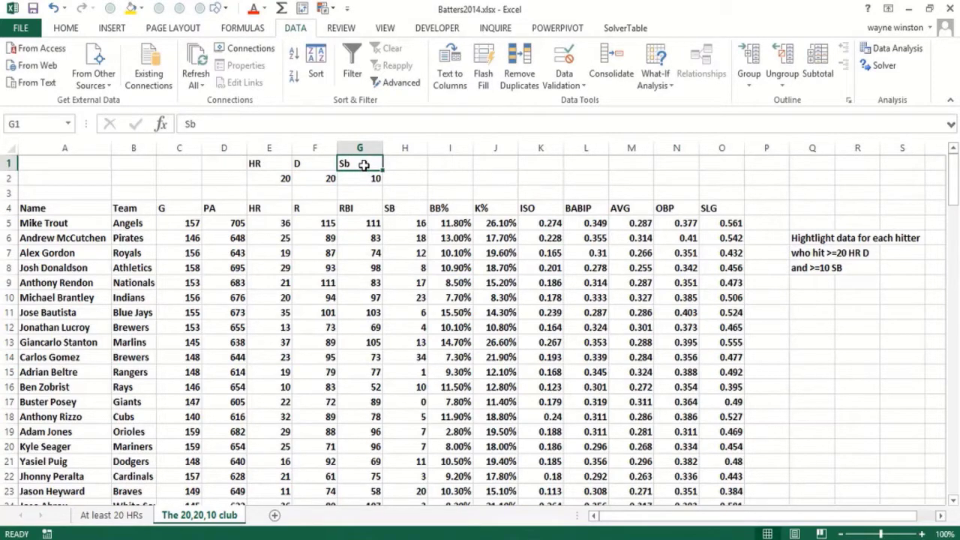
Change the label in cell G1 to "SB"
text(SB)
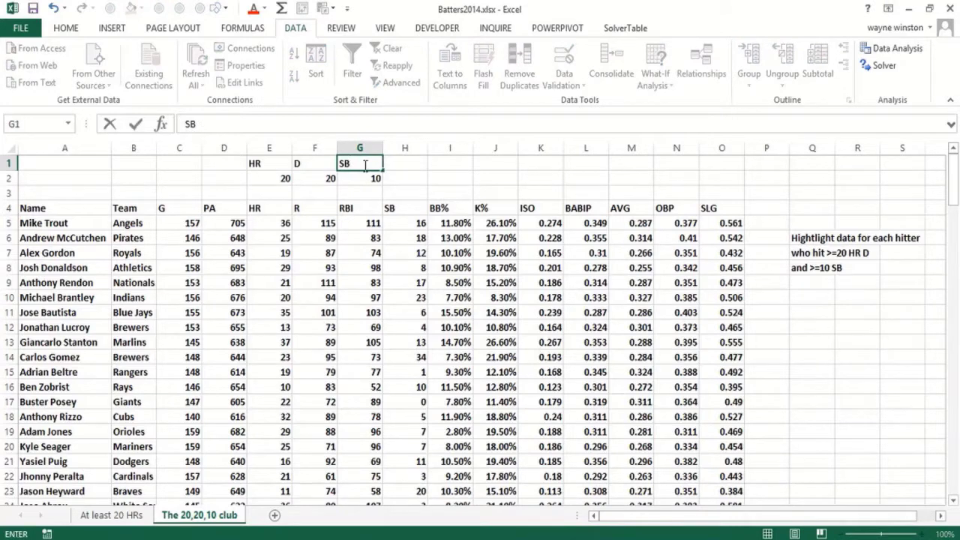
key(Return)
key(Down)
key(Down)
key(Down)
key(Right)
key(Right)
key(Right)
key(Right)
key(Right)
key(Right)
key(Right)
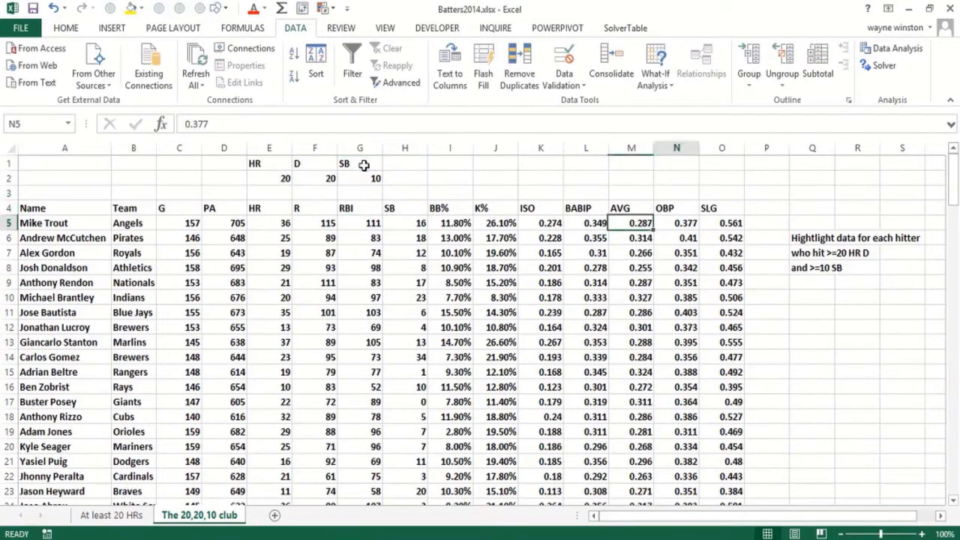
key(Right)
key(Right)
text(=an)
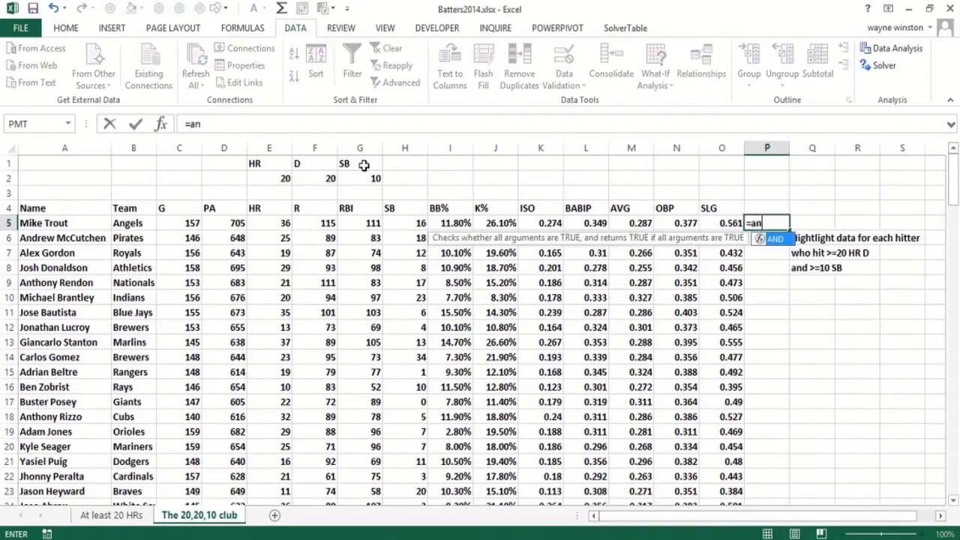
text(d()
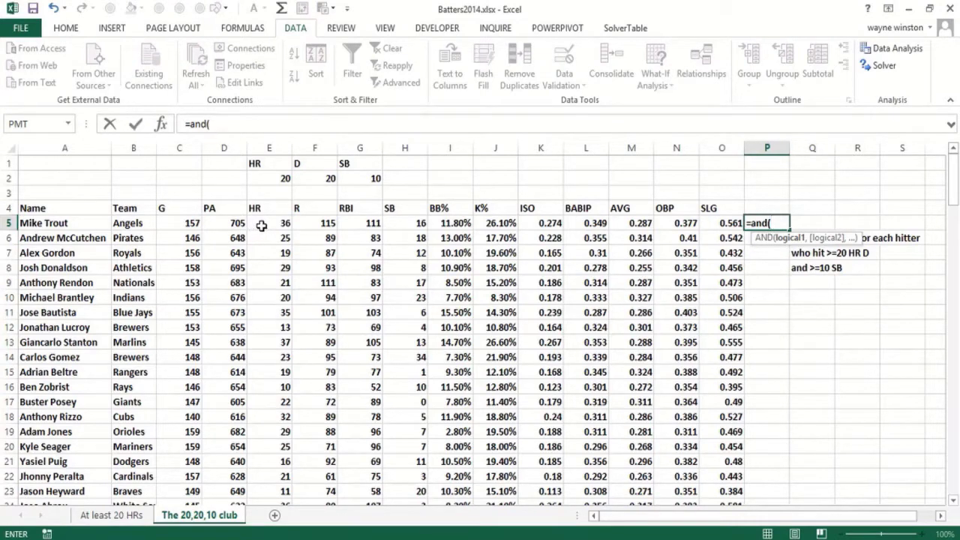
key(Escape)
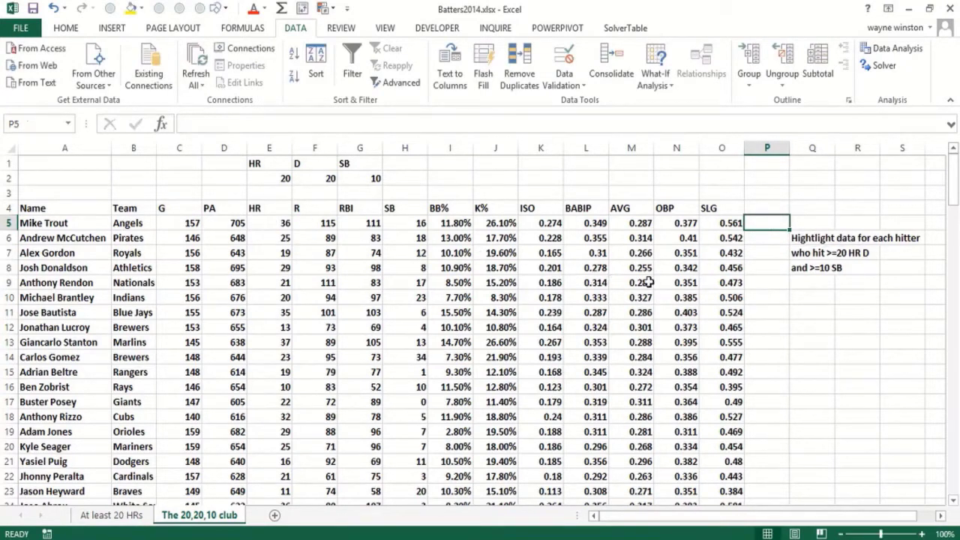
Change the task note in cell Q7 to "who hit >=20 HR >=10 Sb"
click(816, 268)
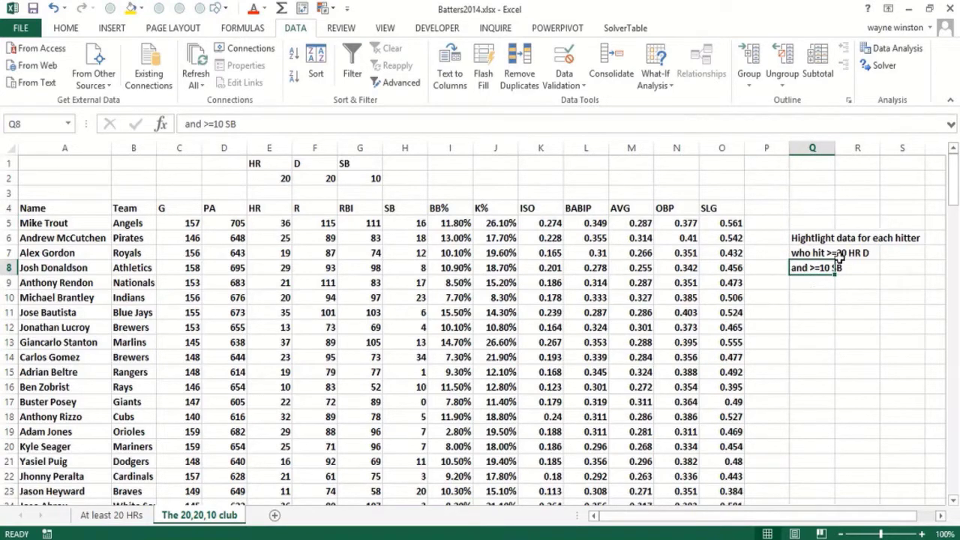
click(814, 254)
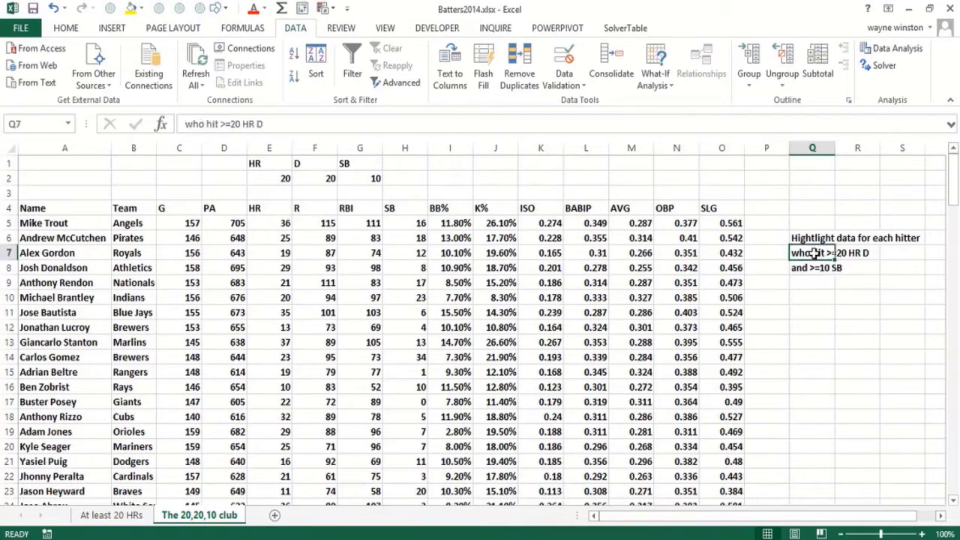
double_click(271, 123)
text(>=10 Sb)
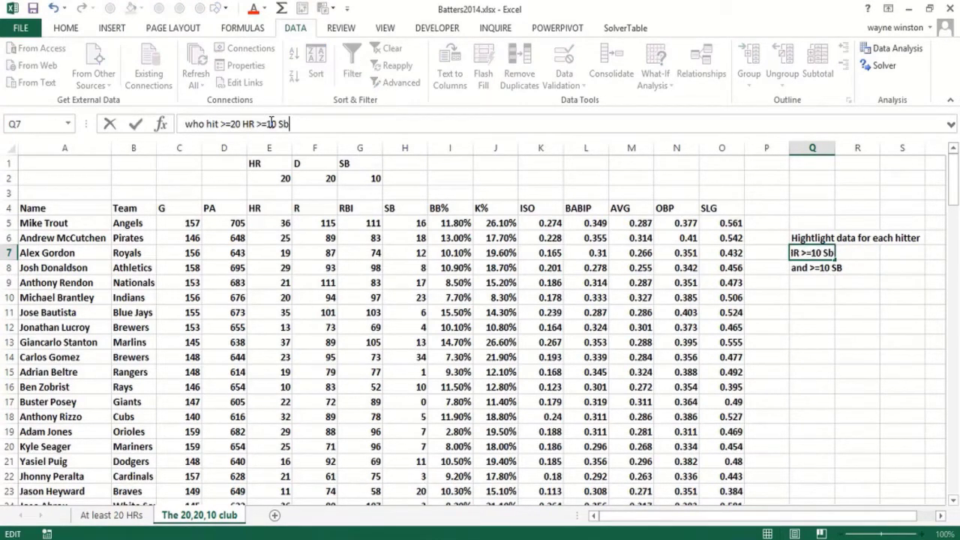
key(Return)
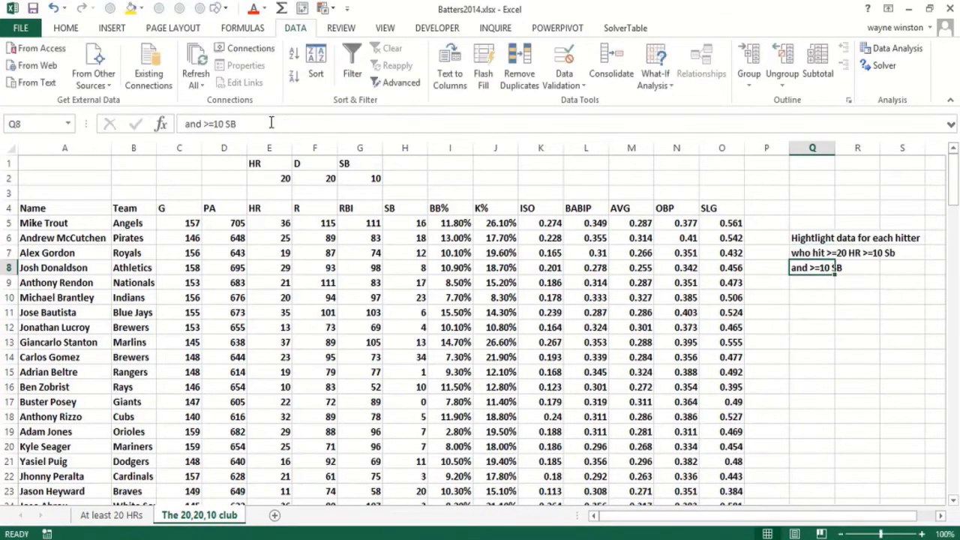
Replace the last line of the task note in cell Q8 with "hit >=300"
text(hit)
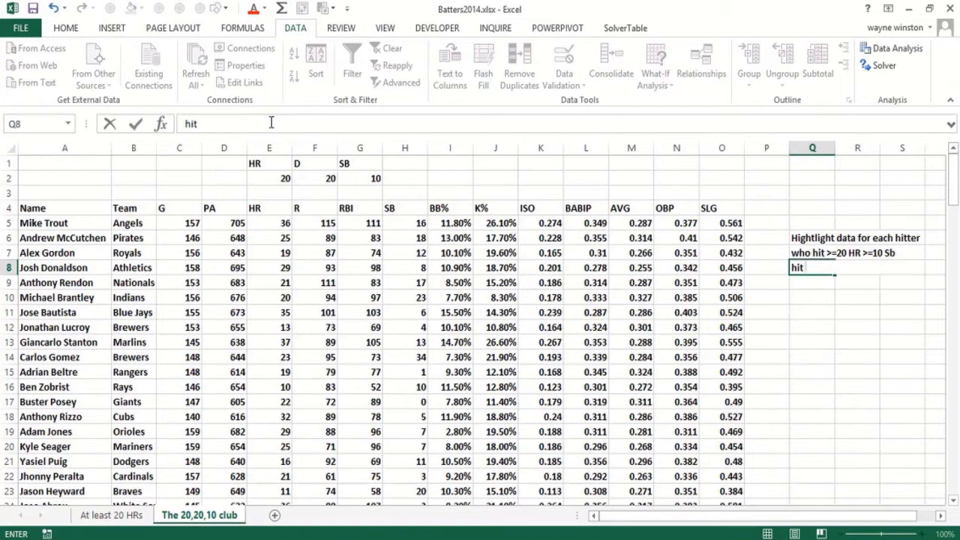
text( >=300)
key(Return)
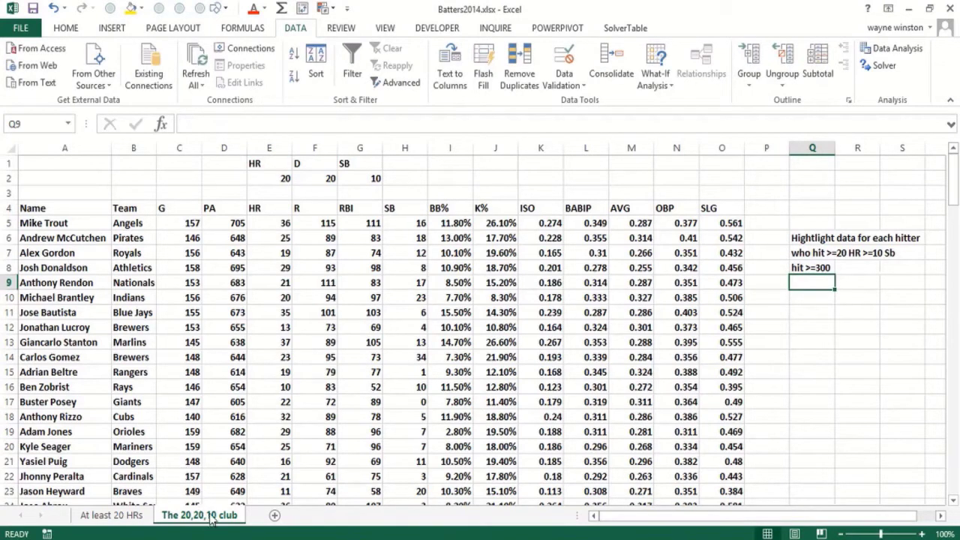
Rename the 20,20,10 club worksheet as "COmpound formatting"
double_click(199, 515)
text(COp)
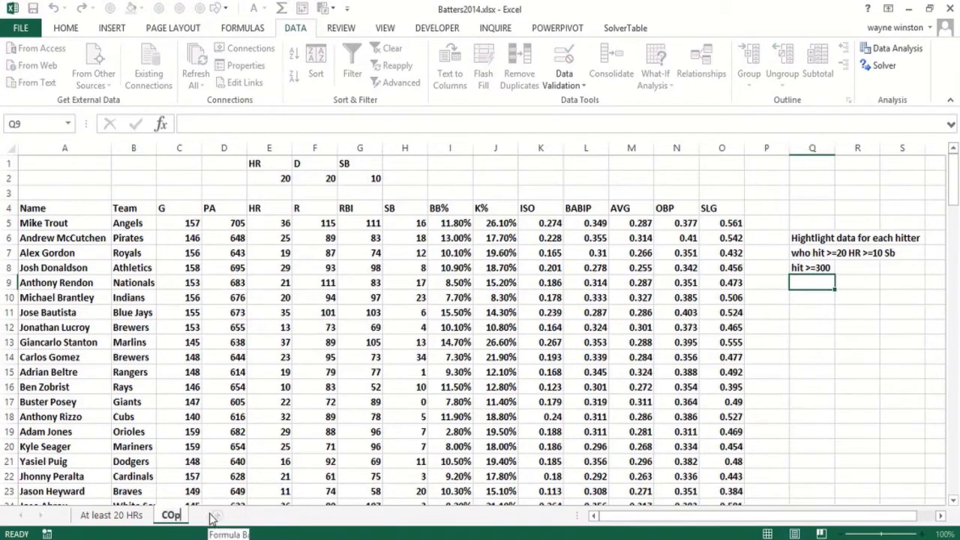
key(BackSpace)
text(mpind)
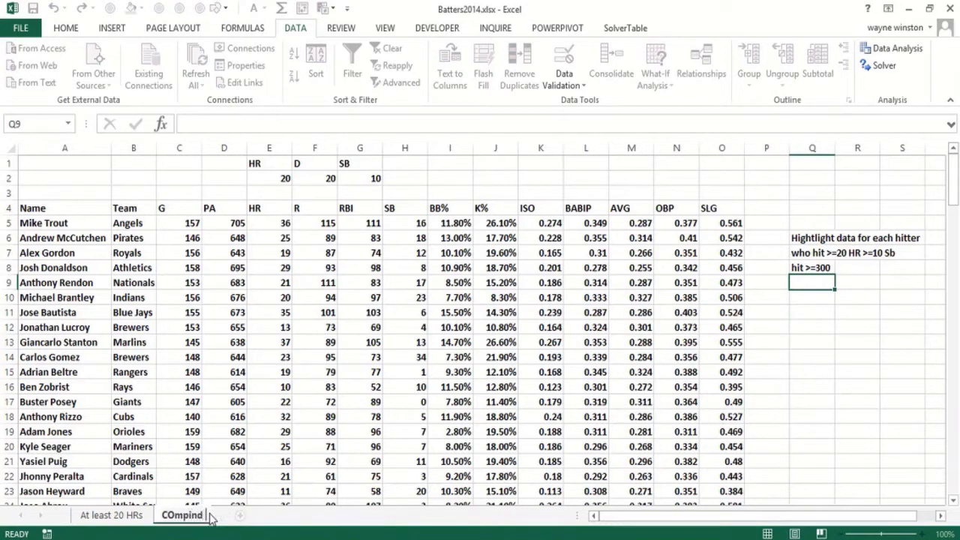
key(BackSpace)
key(BackSpace)
key(BackSpace)
text(ound formatting)
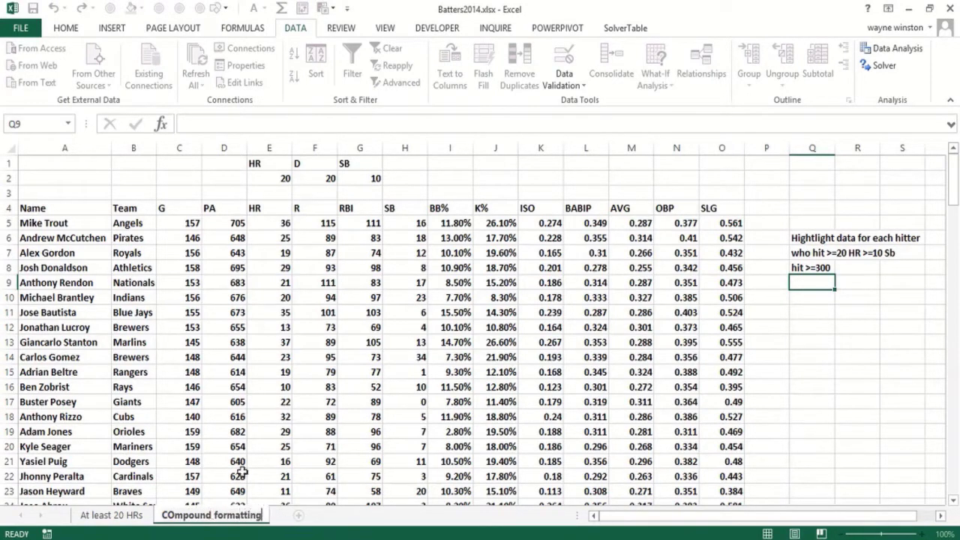
key(Return)
drag(276, 404, 276, 387)
Change the label in cell G1 to "BA" and set its threshold in G2 to 0.3
click(368, 165)
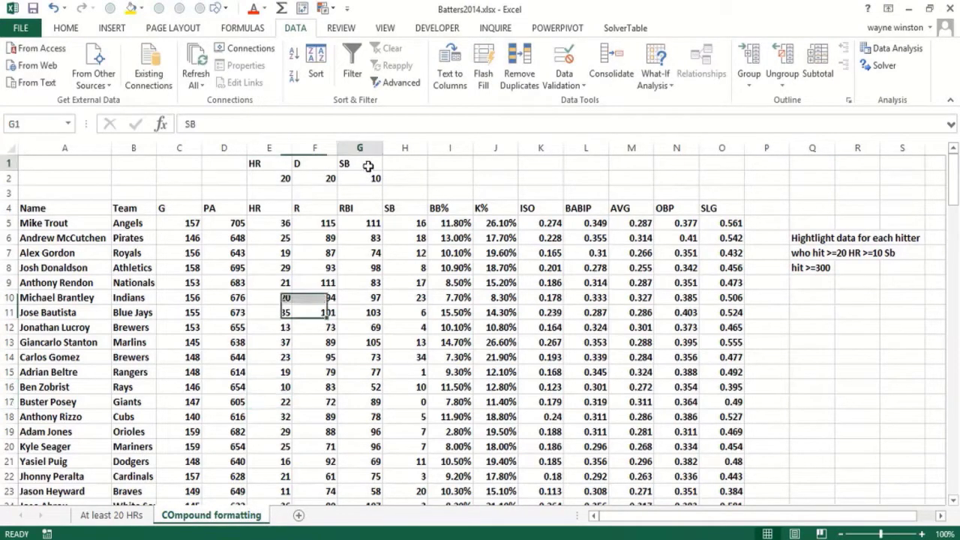
text(BA)
key(Return)
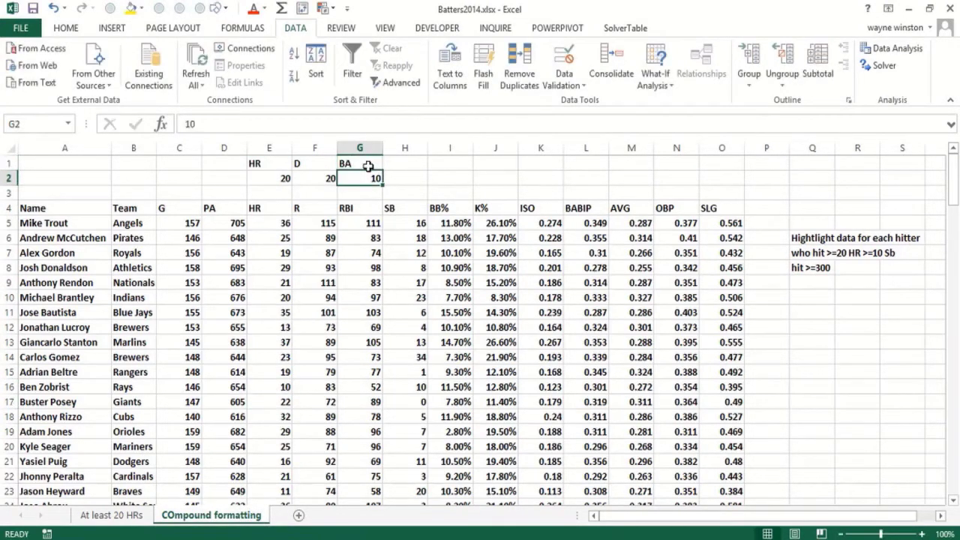
text(.3)
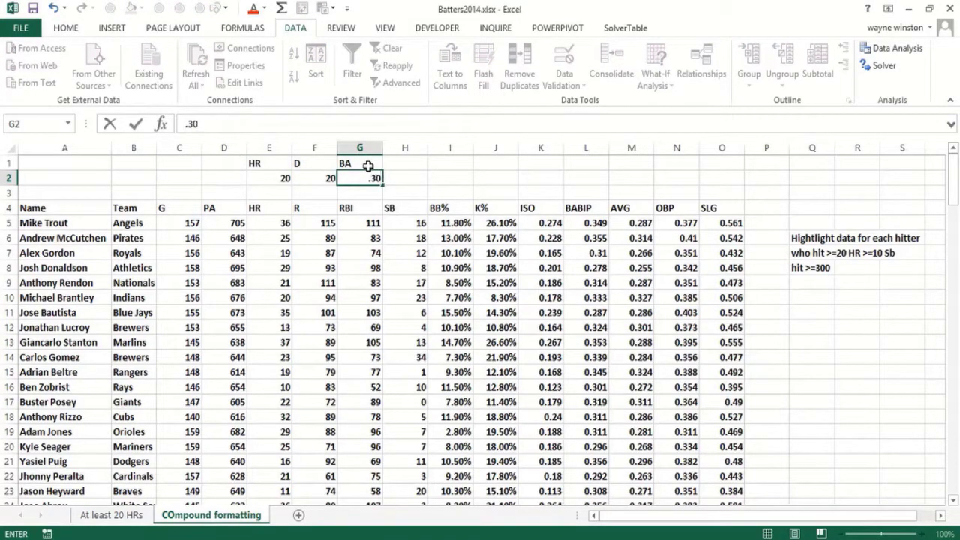
key(Left)
Change the label in cell F1 to "SB" and set its threshold in F2 to 10
key(Up)
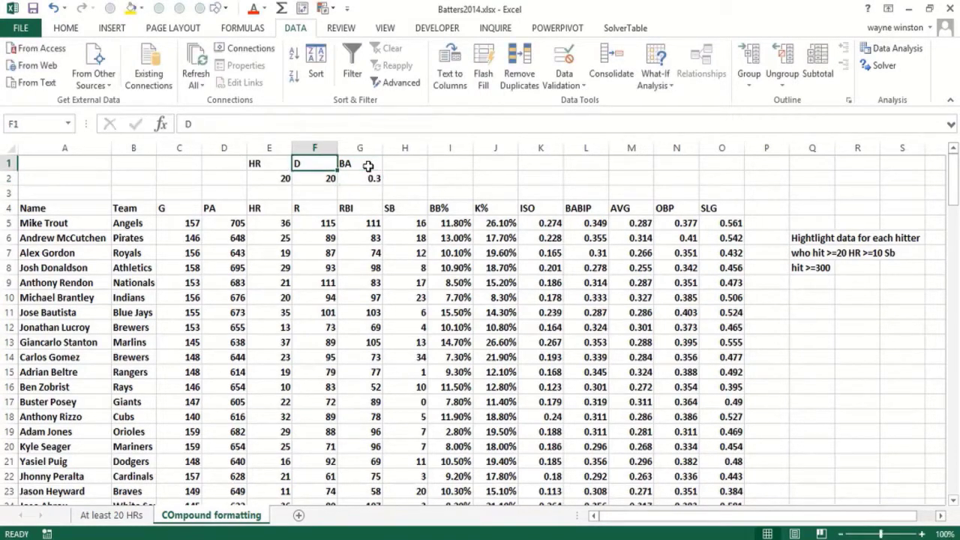
text(Sb)
key(Return)
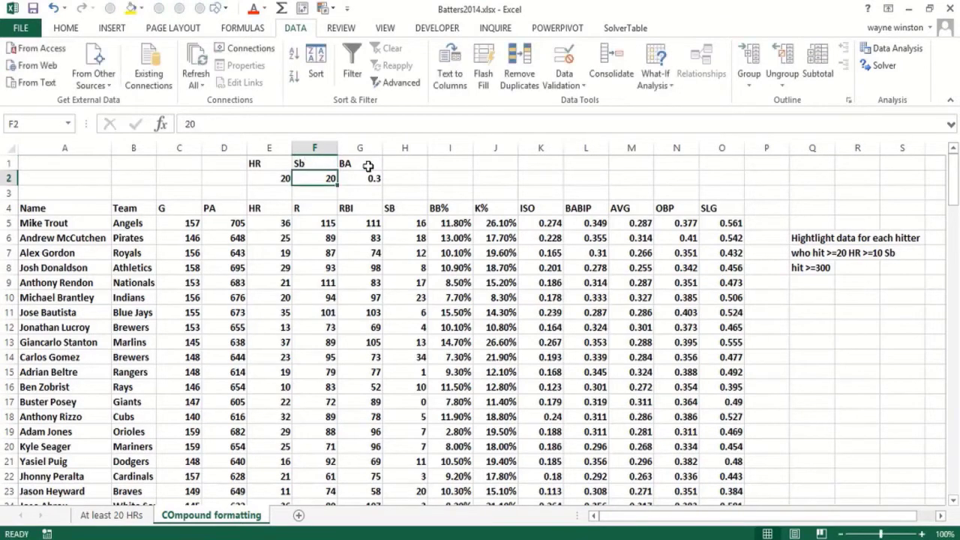
key(Up)
text(SB)
key(Return)
text(10)
key(Return)
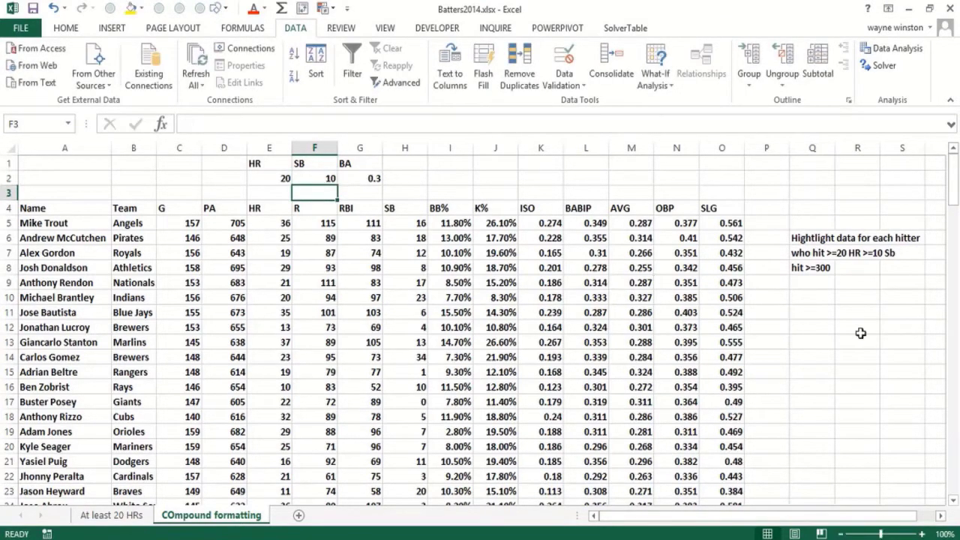
Enter the test formula =AND(E5>=20,H5>=10,K5>=0.3) in cell P5, beside the first hitter's data
click(758, 223)
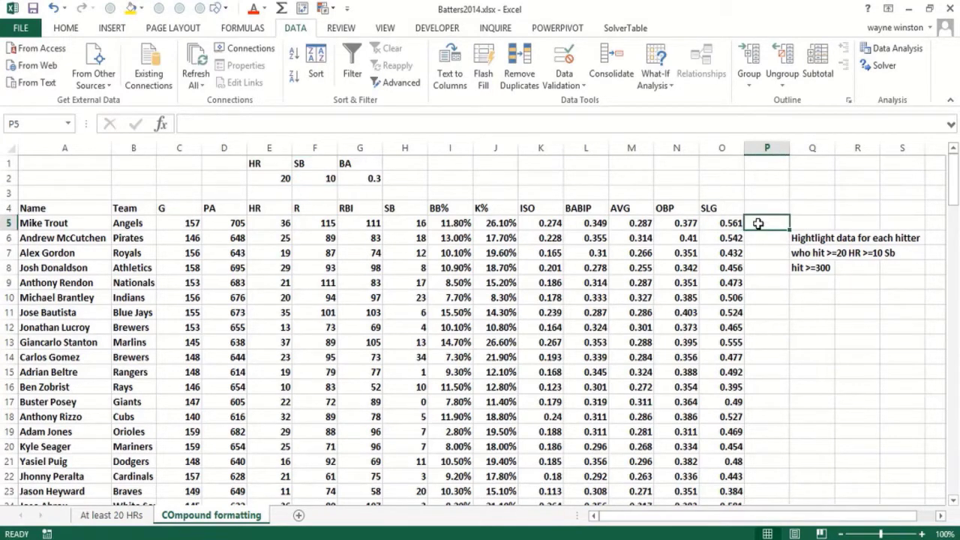
text(=and()
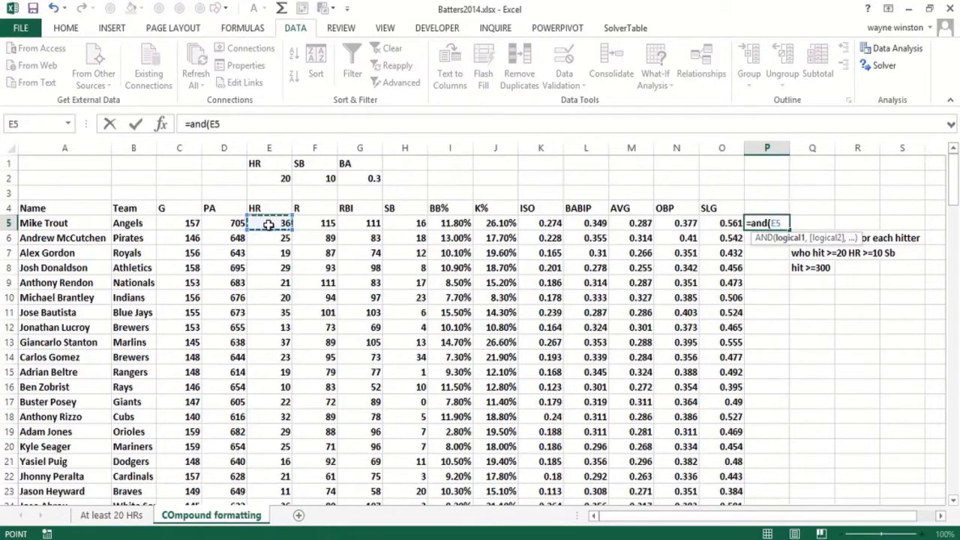
text(>=20,)
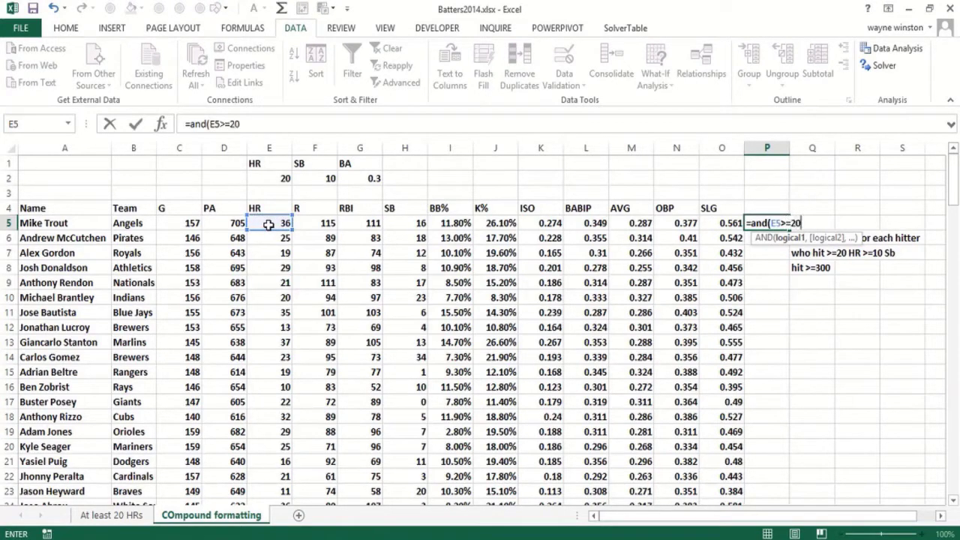
click(405, 225)
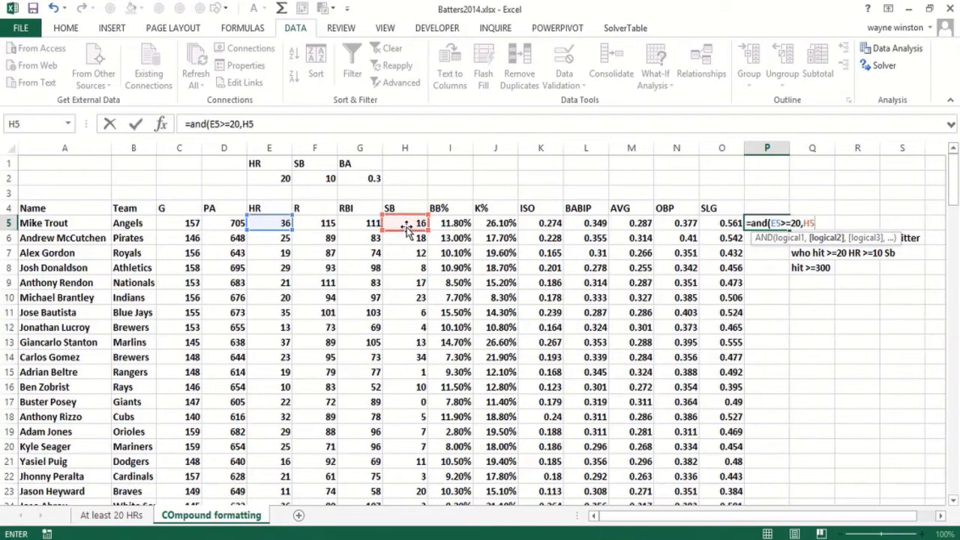
text(>=10,)
click(533, 223)
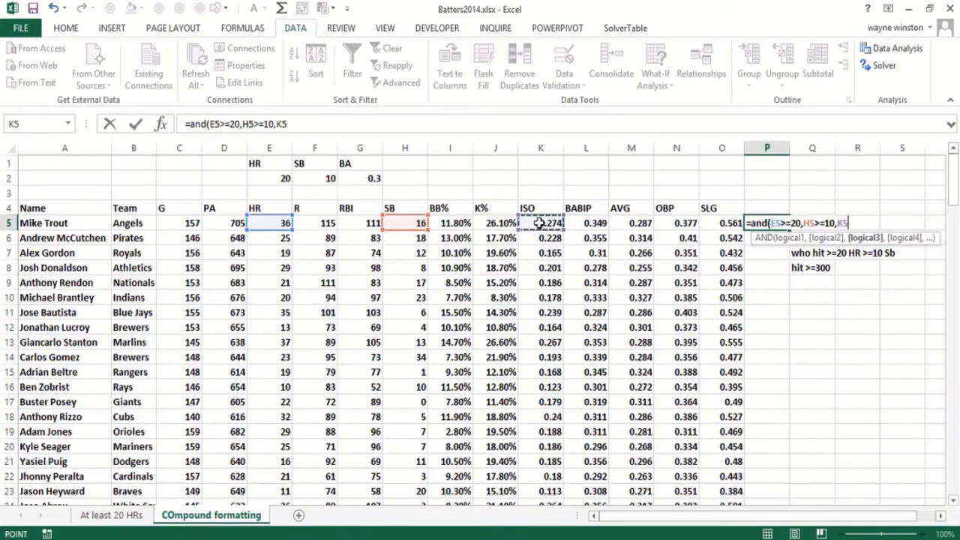
text(>=.3)
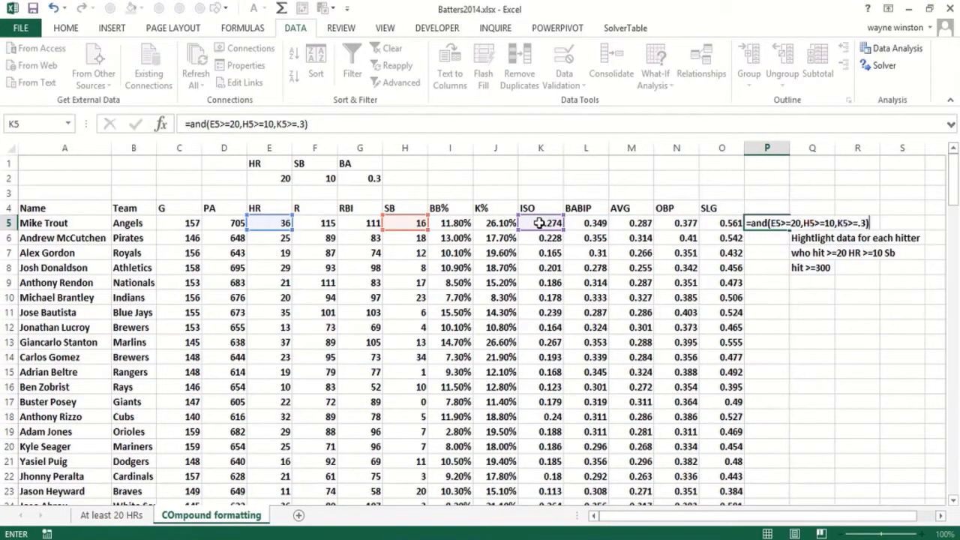
key(Return)
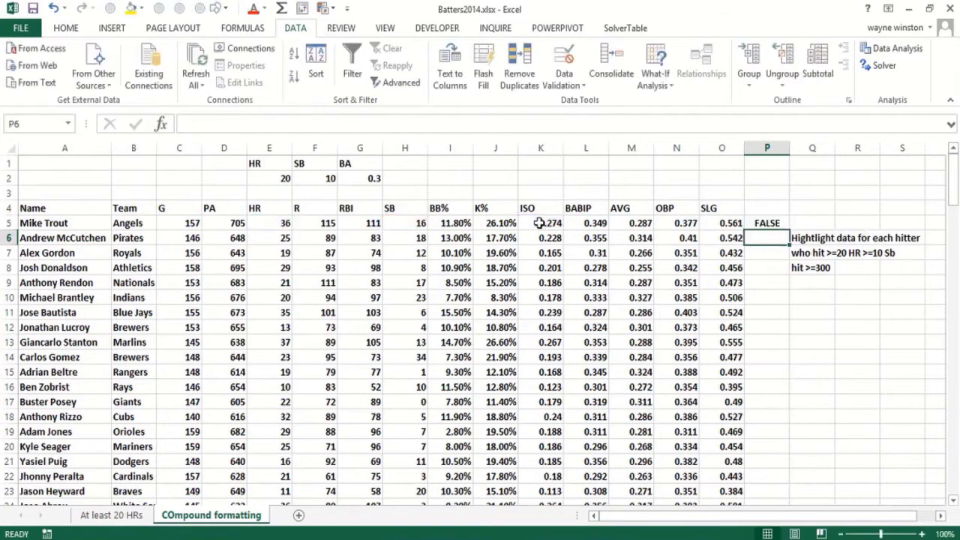
Change the third condition of the formula in P5 to M5>=0.3 and fill the formula down column P for all hitters
key(Up)
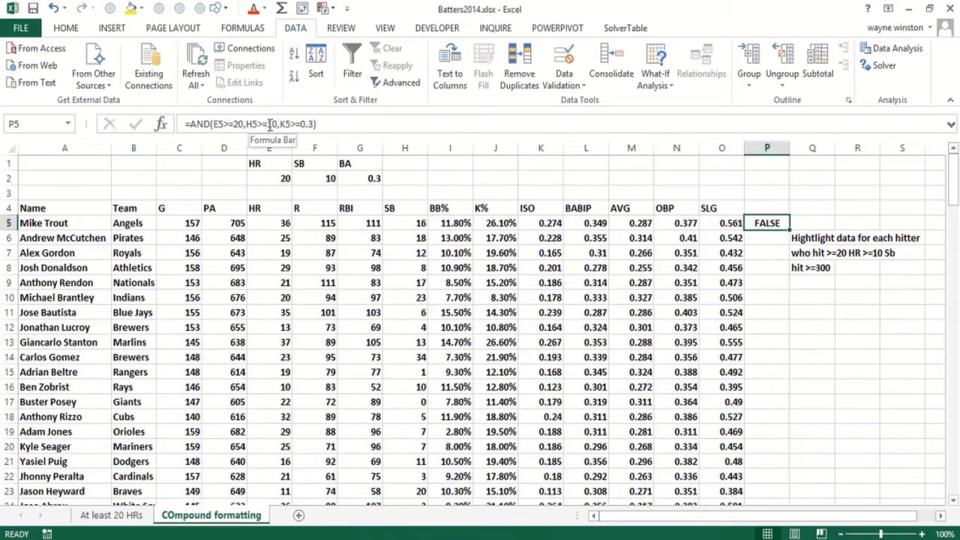
click(281, 123)
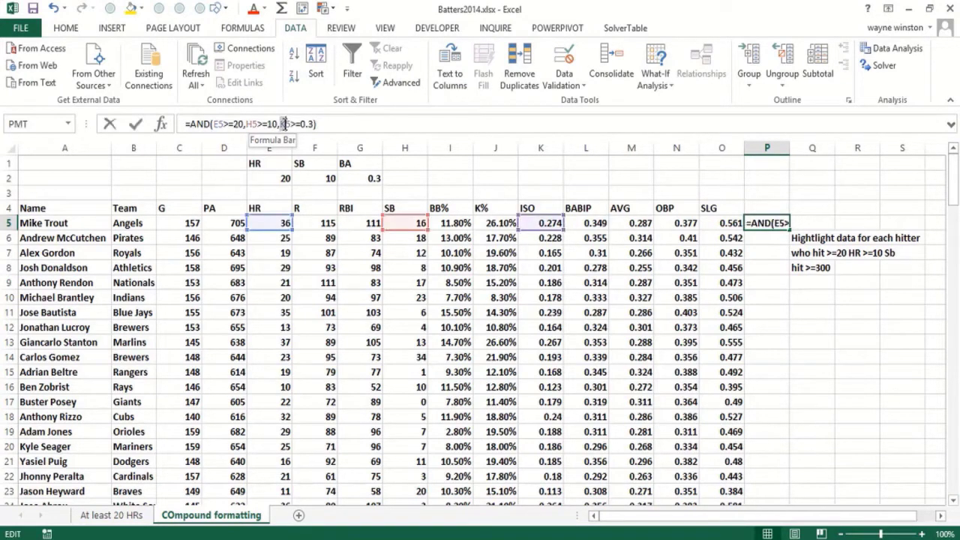
text(M)
key(Return)
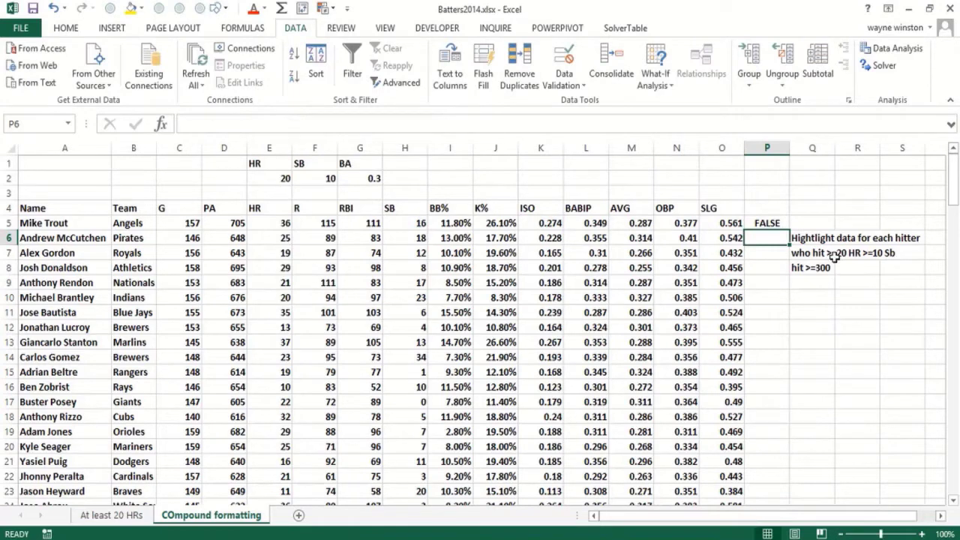
click(772, 223)
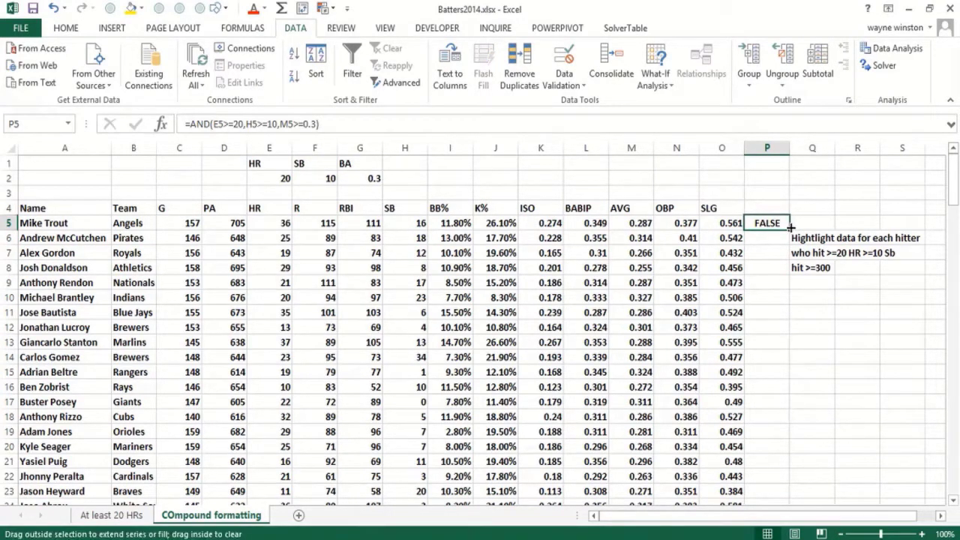
double_click(789, 228)
Check the TRUE/FALSE results of the three-condition test in column P for the hitters down the list
click(769, 292)
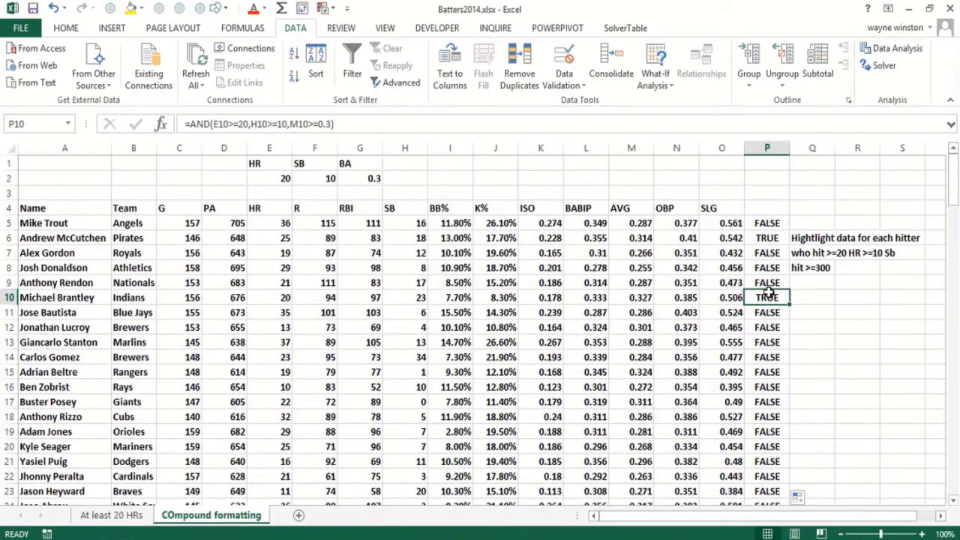
key(Page_Down)
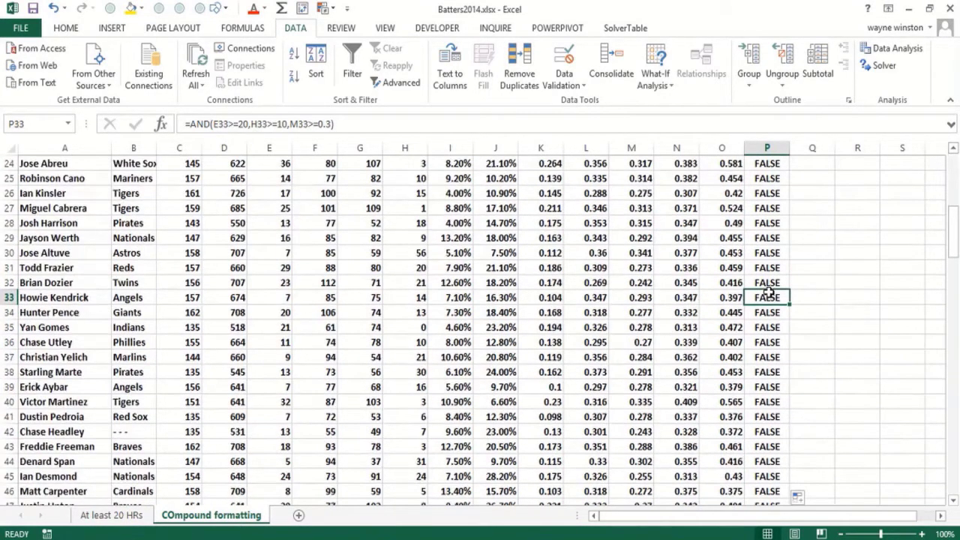
key(Page_Down)
key(Page_Down)
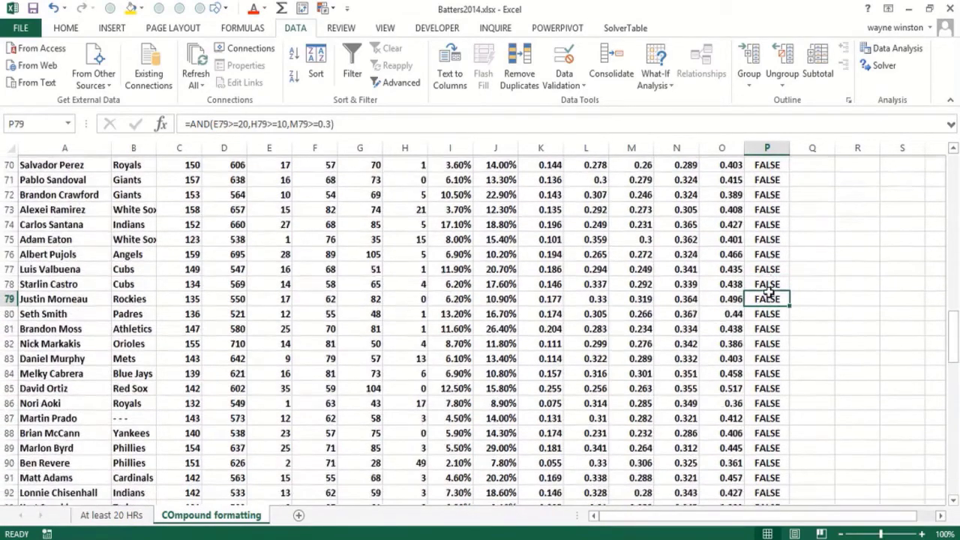
key(Page_Down)
key(Page_Down)
key(Page_Up)
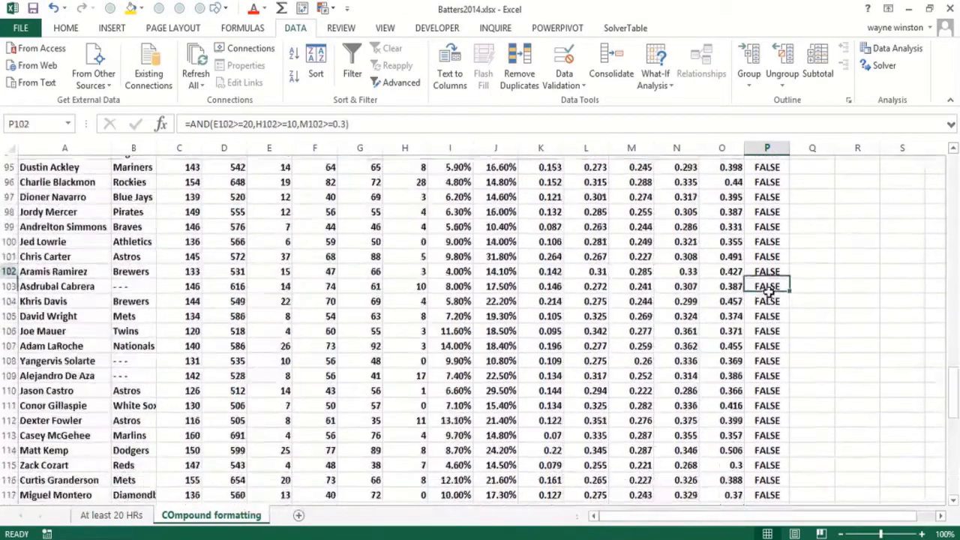
Change the batting average threshold in cell G2 to .28
key(Page_Up)
key(Page_Up)
key(Page_Up)
key(Page_Up)
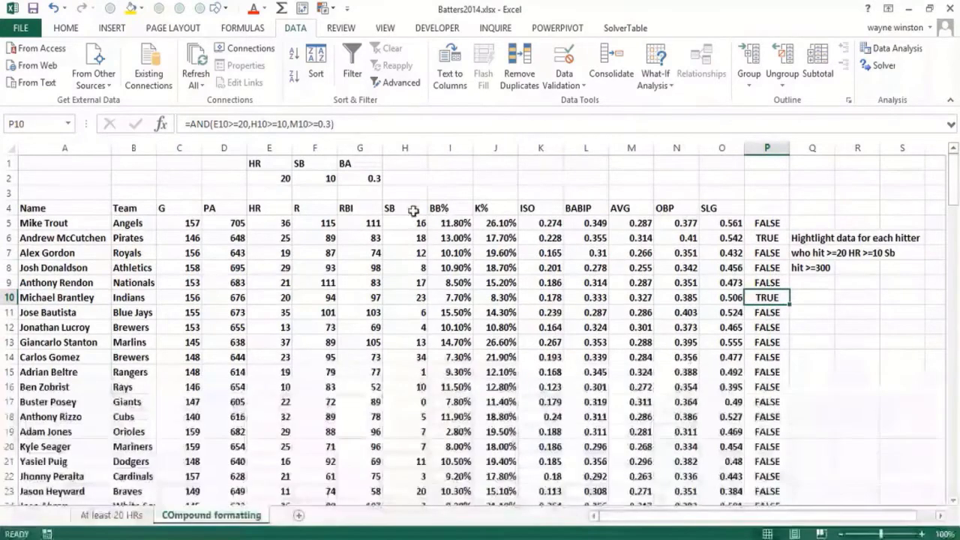
click(357, 178)
text(.28)
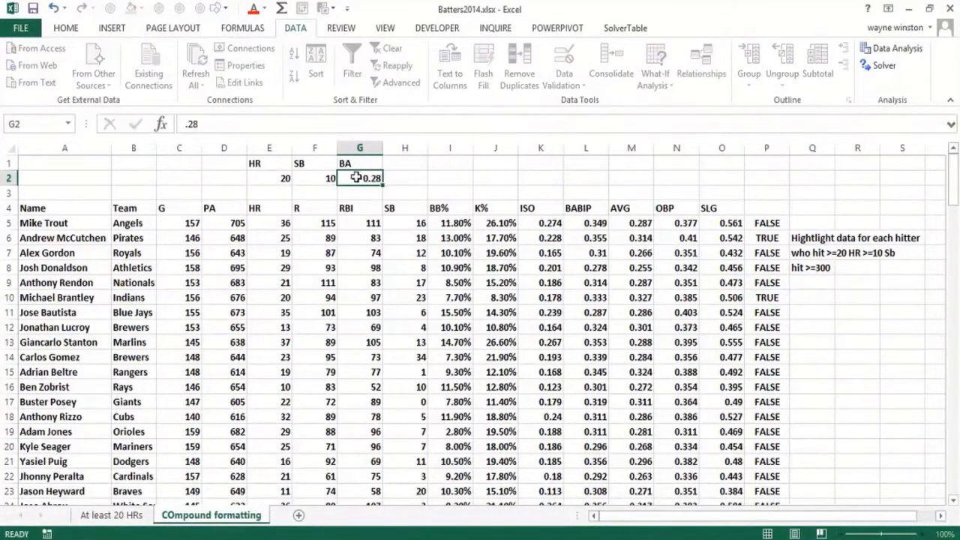
key(Return)
click(356, 180)
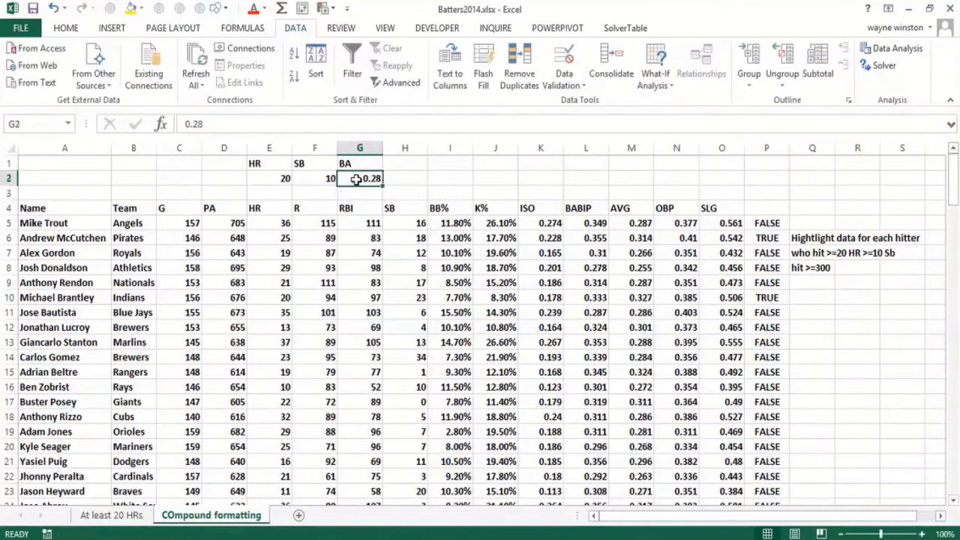
Clear the test formulas from column P, from P5 down through the last hitter
click(766, 224)
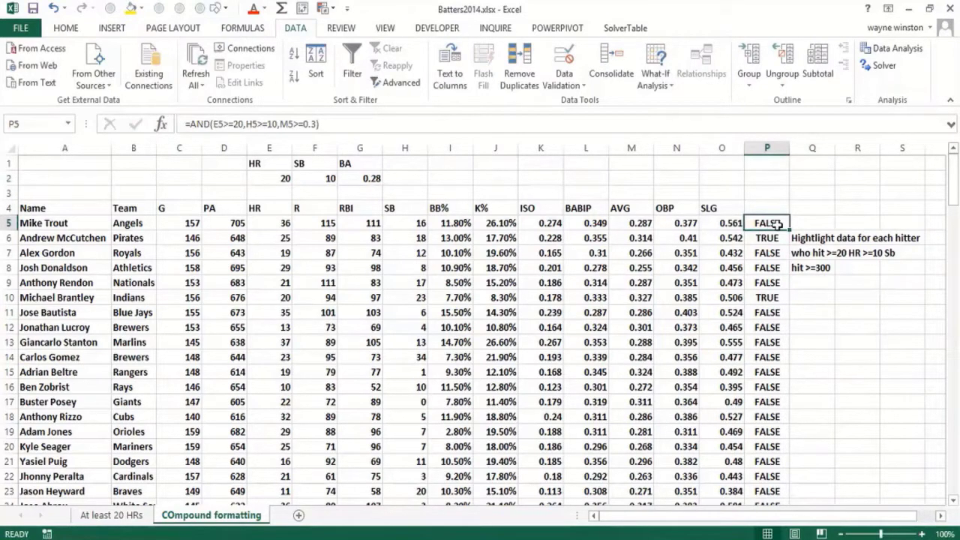
click(773, 231)
key(ctrl+shift+Down)
key(Delete)
key(Up)
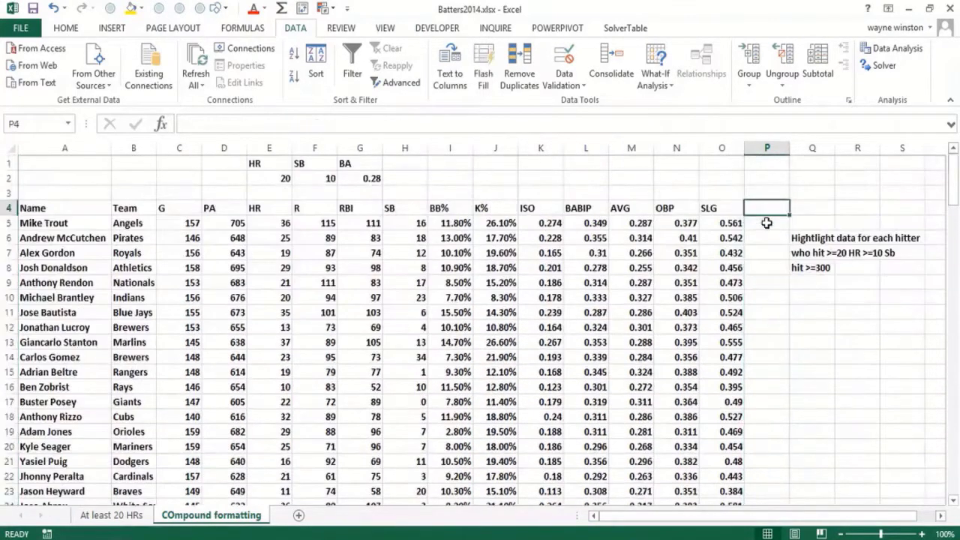
Start an AND formula in P5 with the home run condition E5>=$E$2, using an absolute reference to the threshold
click(766, 223)
text(=and()
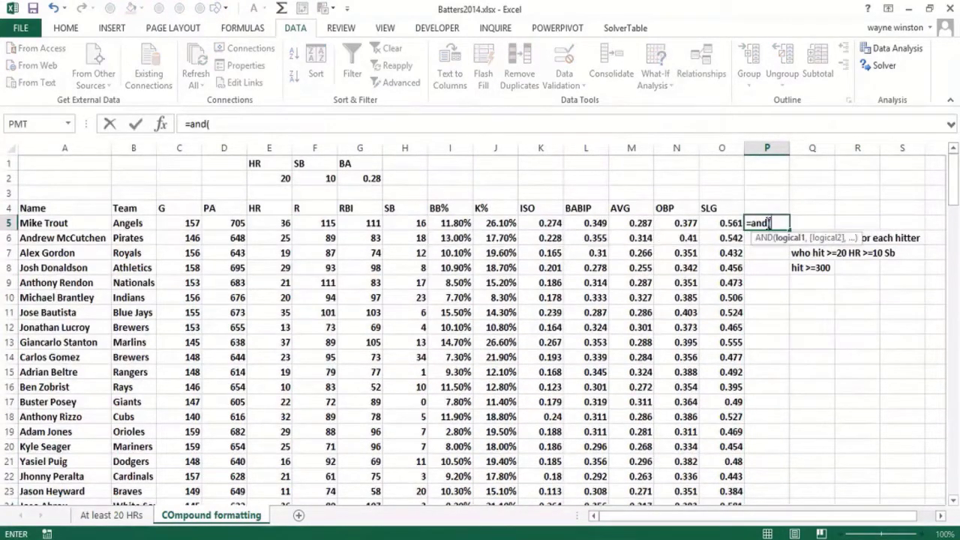
click(276, 219)
text(>)
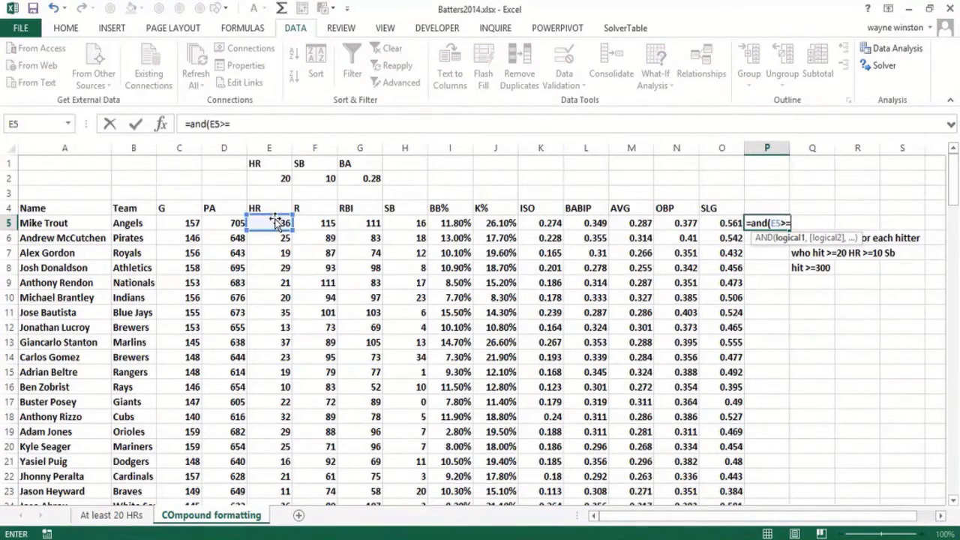
text(=)
click(260, 179)
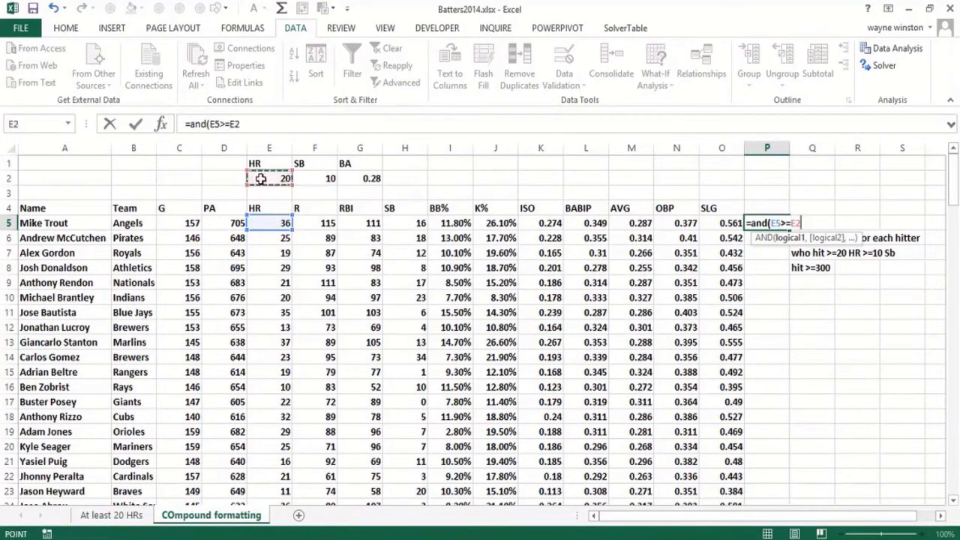
key(F4)
text(,)
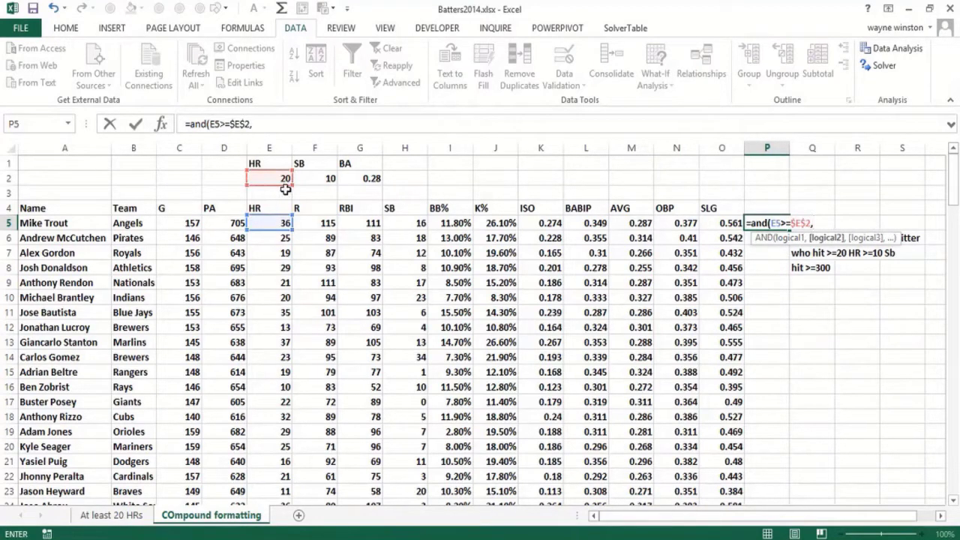
Add the conditions H5>=$F$2 and M5>=$G$2 to the AND formula in P5 and enter it
click(407, 223)
text(>=)
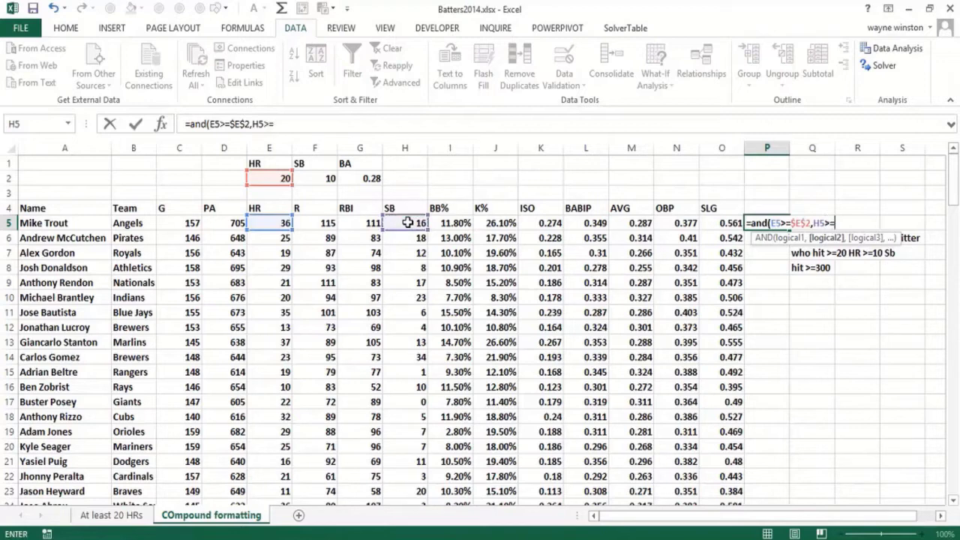
click(309, 180)
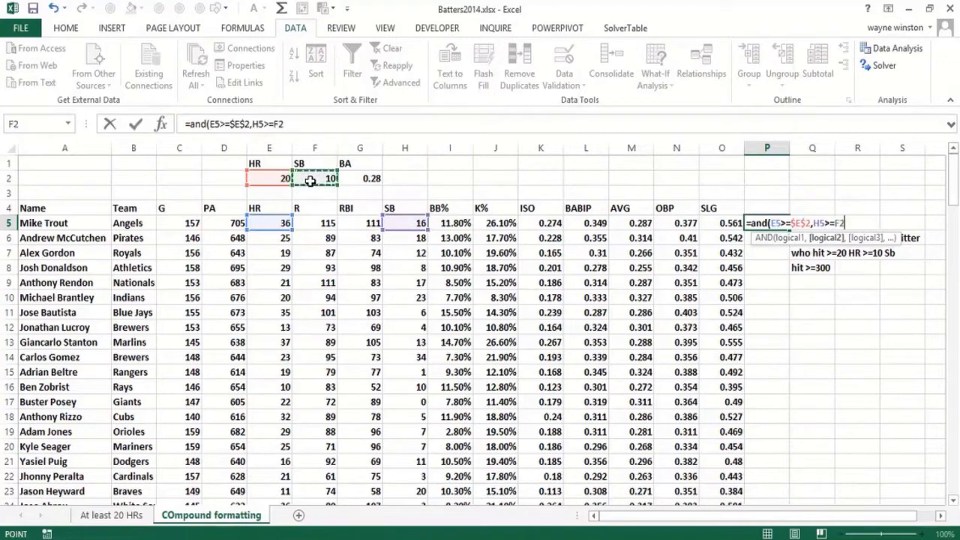
key(F4)
text(,)
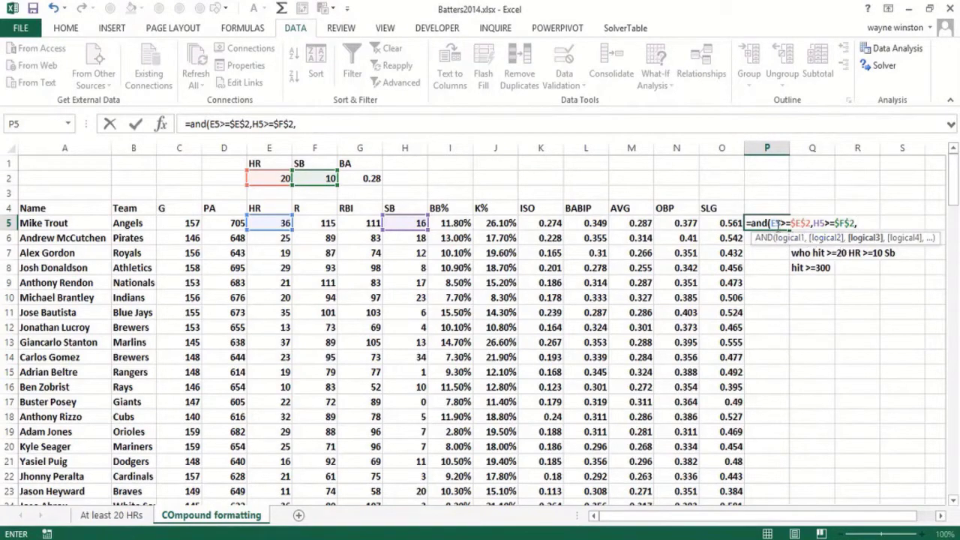
click(629, 223)
text(>=)
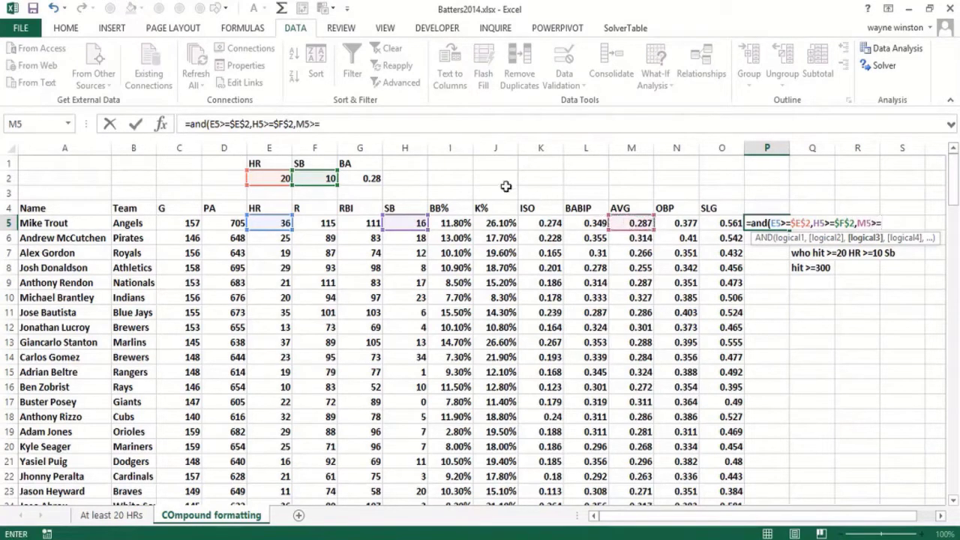
click(364, 179)
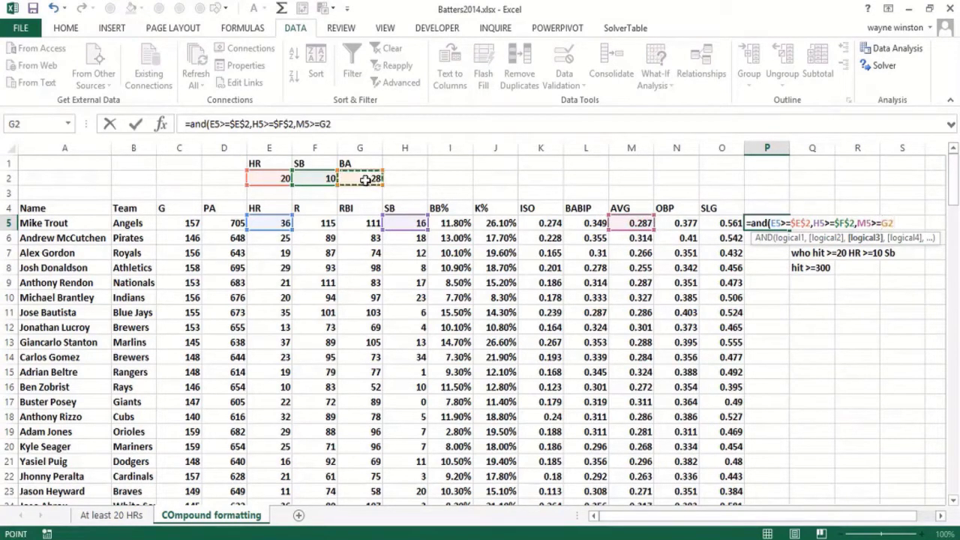
key(F4)
text())
key(Return)
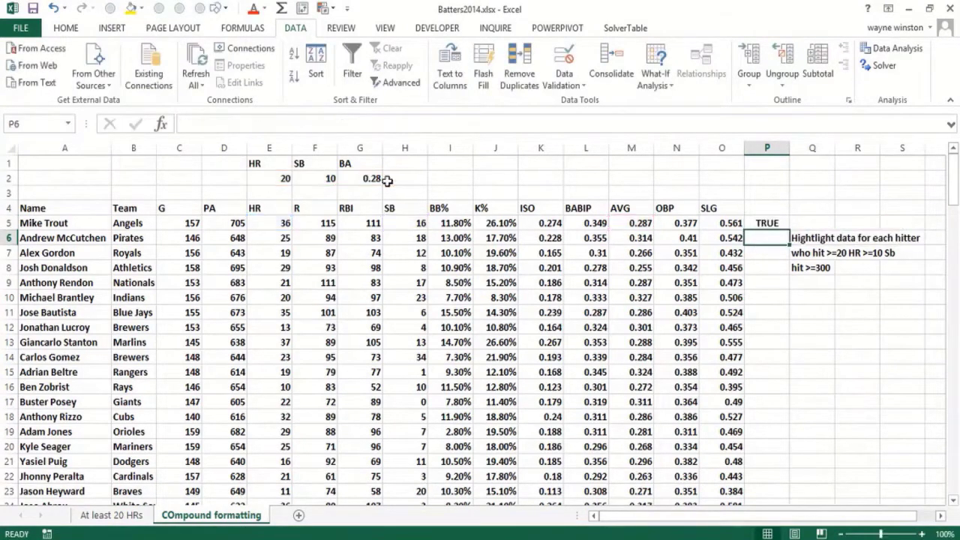
Fill the threshold-based AND formula from P5 down column P for all hitters
click(772, 224)
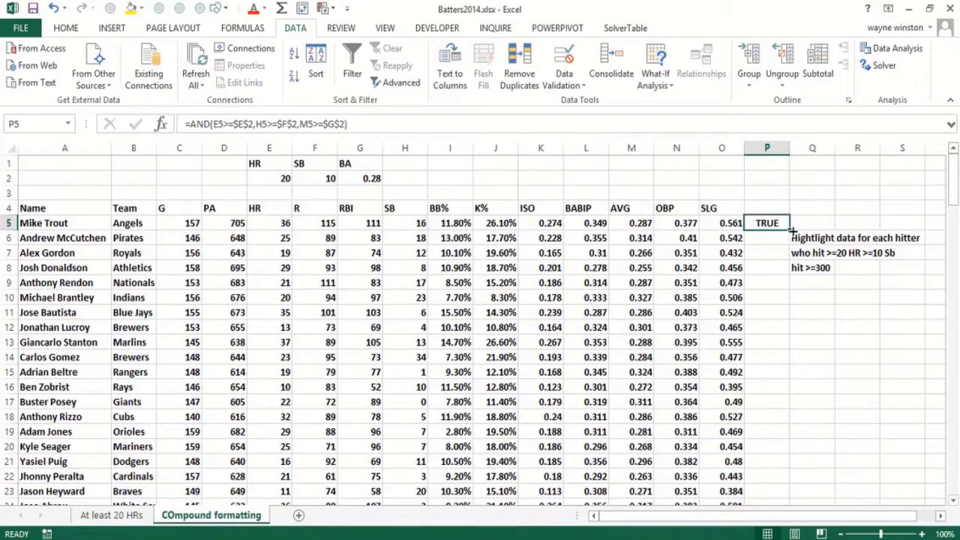
double_click(791, 229)
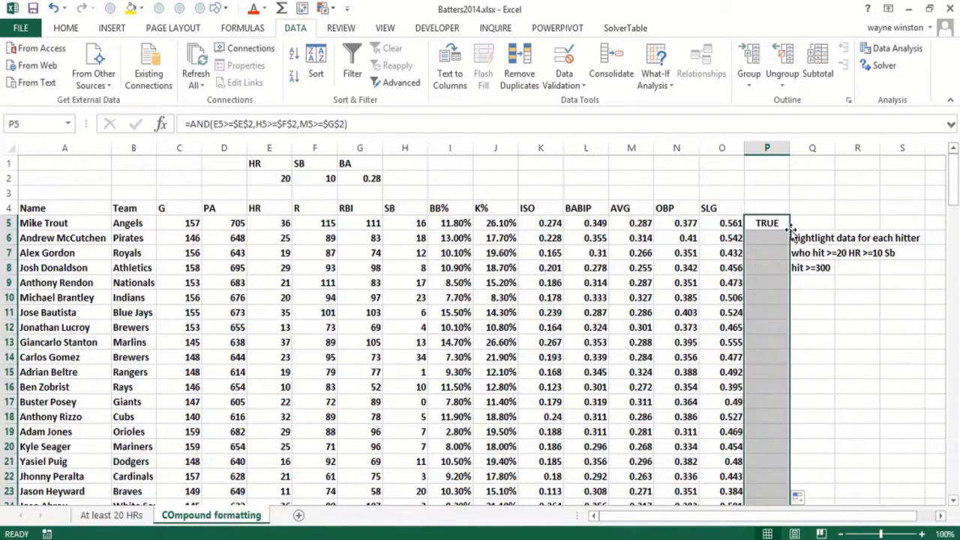
click(771, 285)
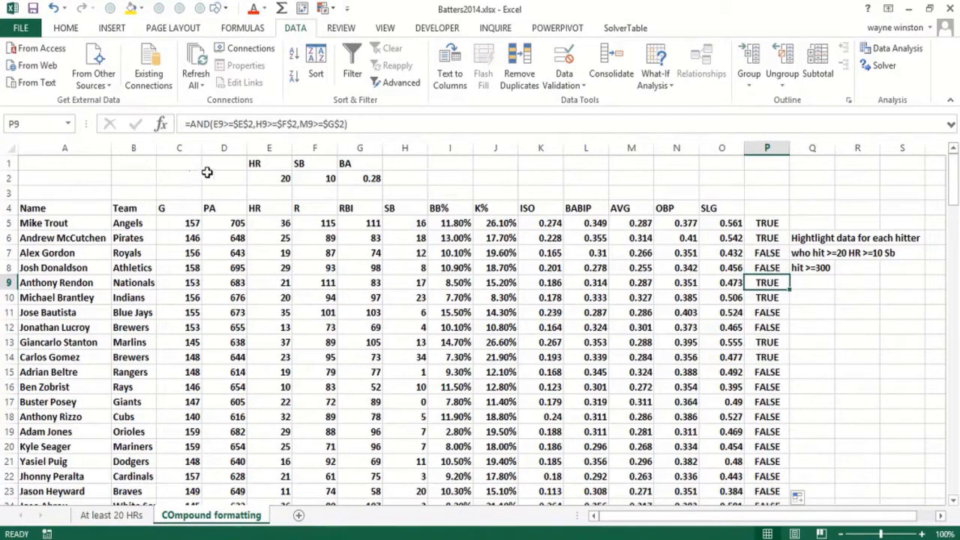
Shade the threshold cells E2:G2 with a yellow fill
click(289, 179)
drag(302, 178, 369, 180)
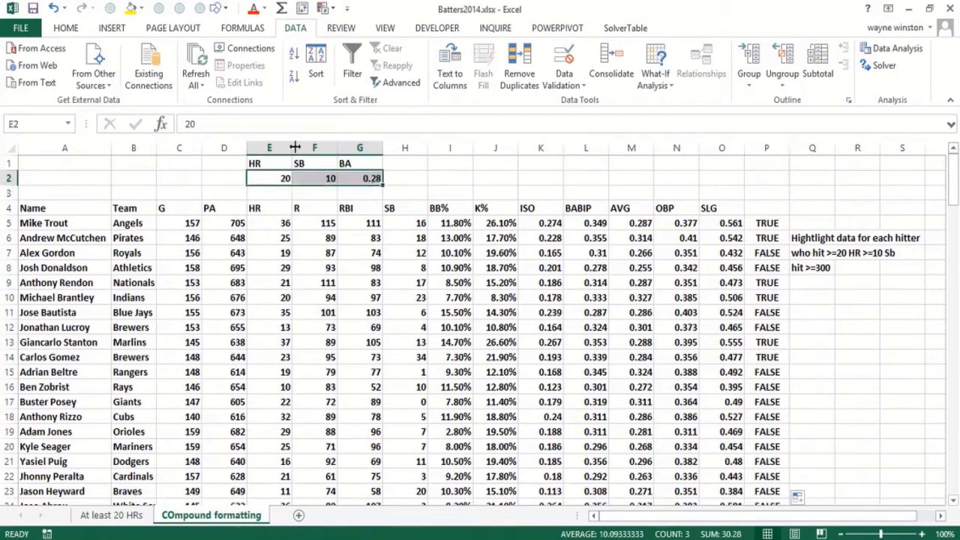
click(131, 8)
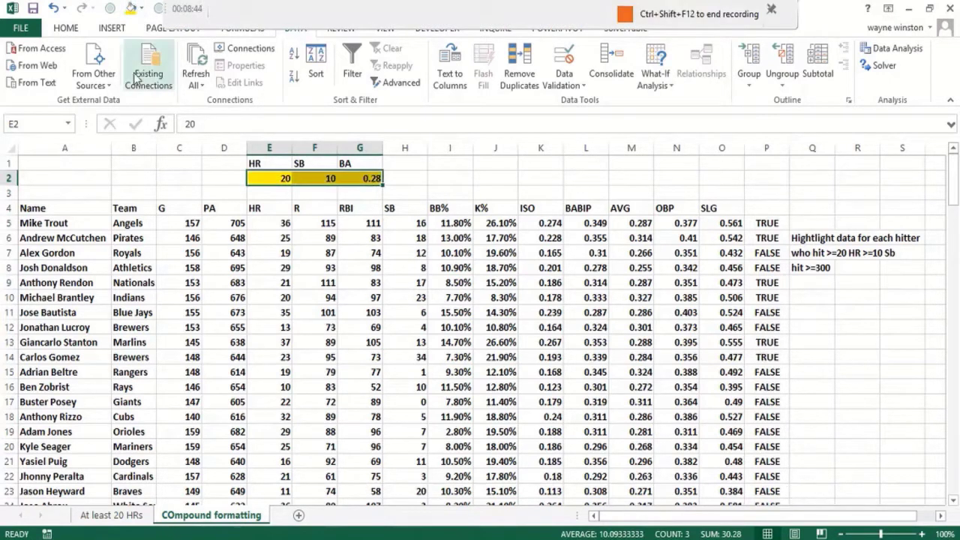
Create a new conditional formatting rule for the hitter data A5:O150 that uses a formula to determine which cells to format
click(79, 223)
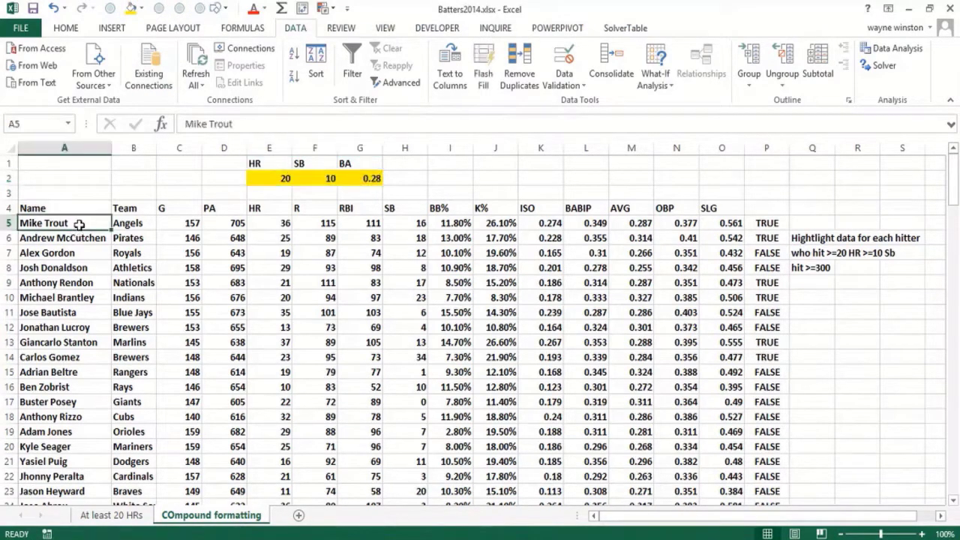
key(ctrl+shift+Right)
click(79, 224)
key(ctrl+shift+Right)
key(shift+Left)
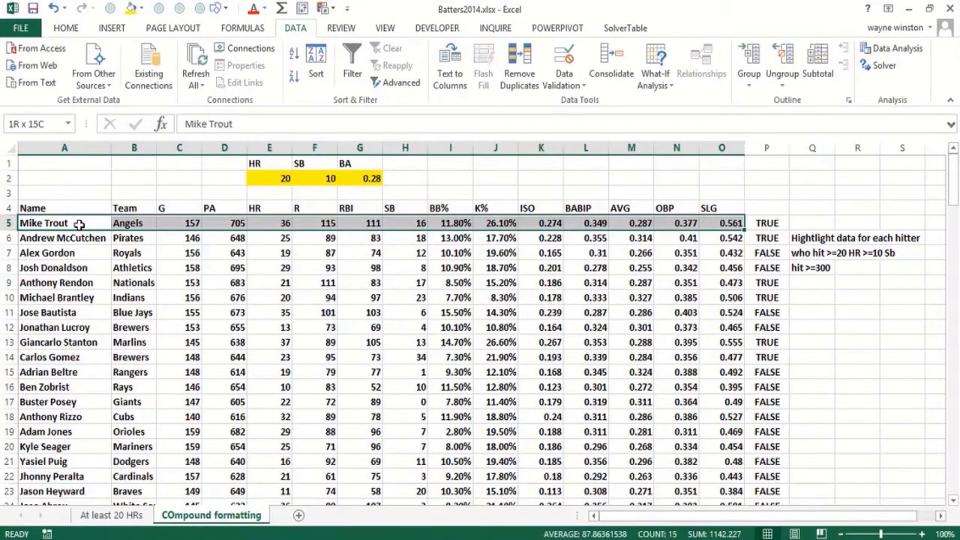
key(ctrl+shift+Down)
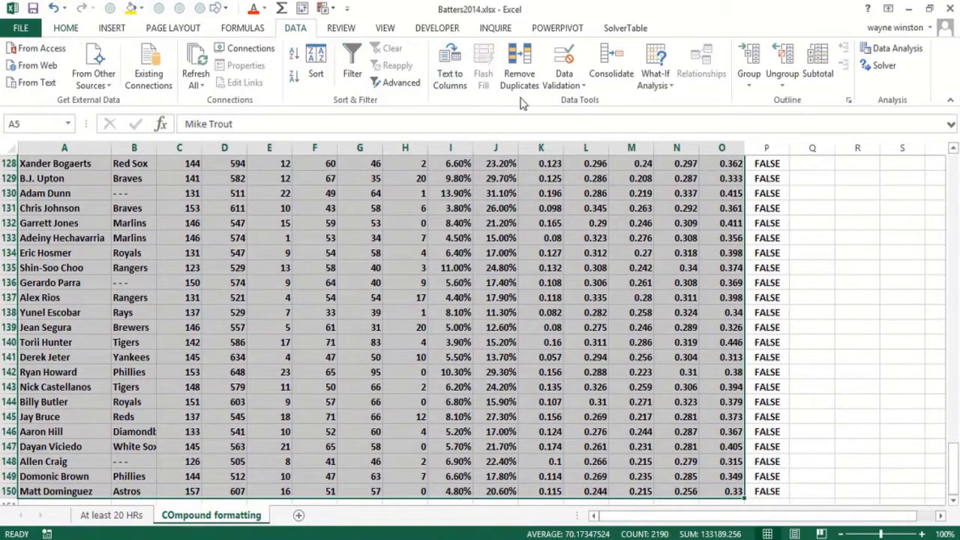
click(68, 29)
click(570, 79)
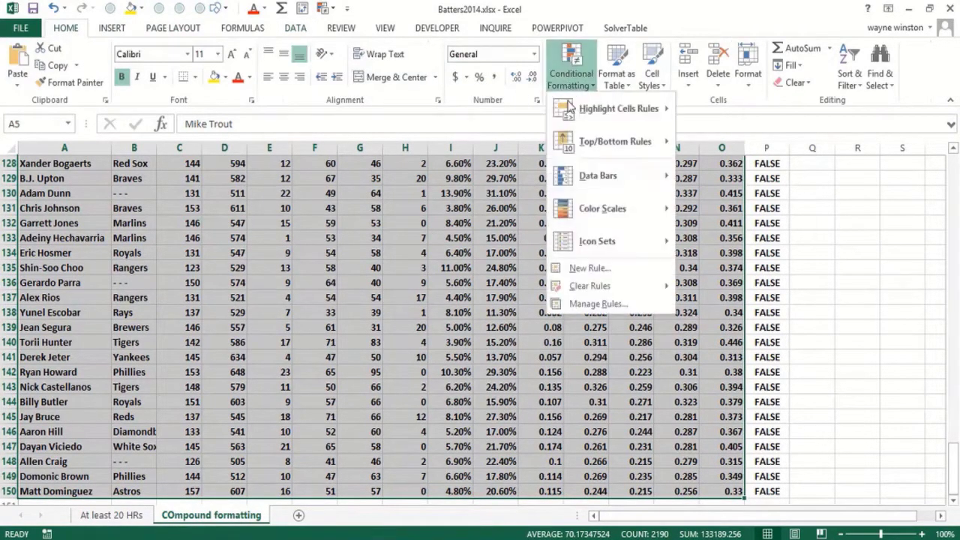
click(589, 268)
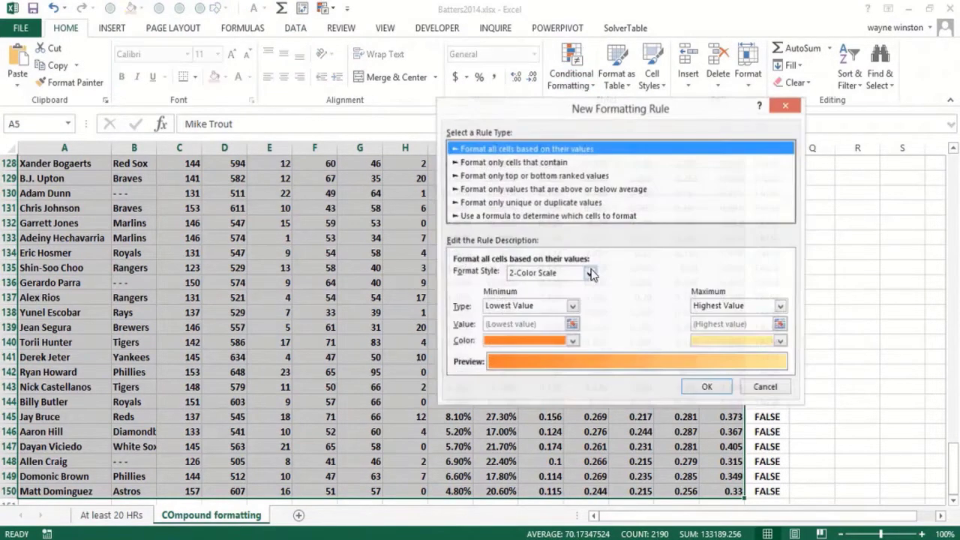
click(564, 217)
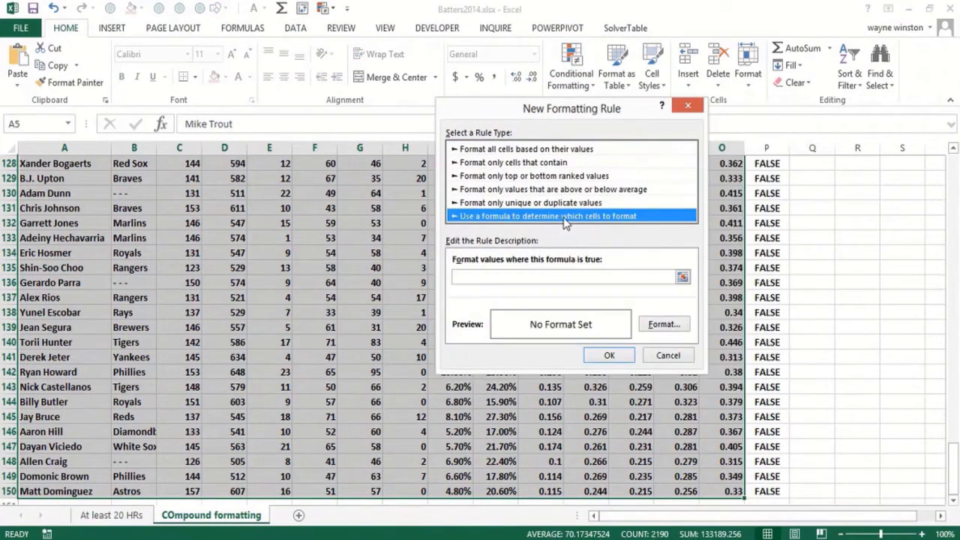
Begin the rule formula with =AND($E5>=$E$2, comparing each hitter's home runs with the HR threshold
click(475, 278)
text(=AND()
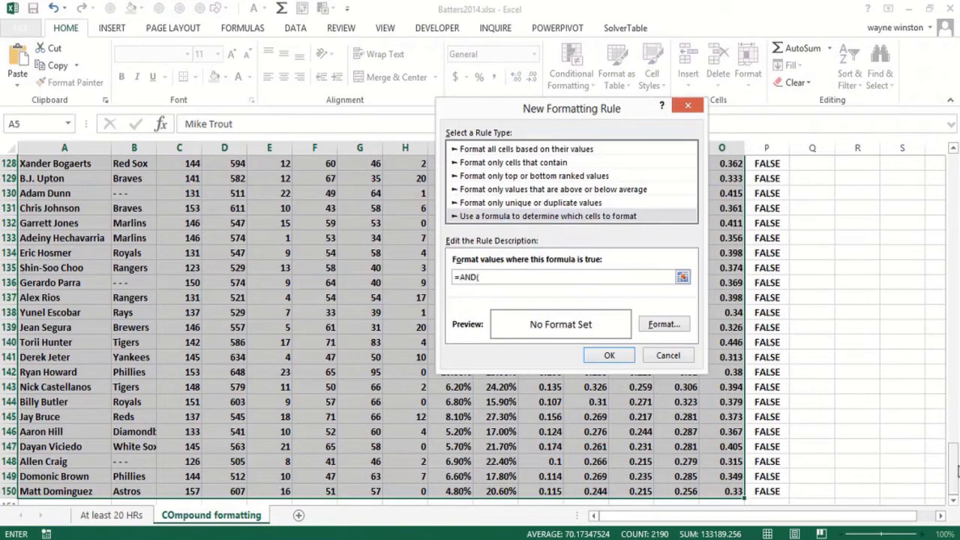
drag(954, 466, 955, 464)
drag(957, 339, 924, 100)
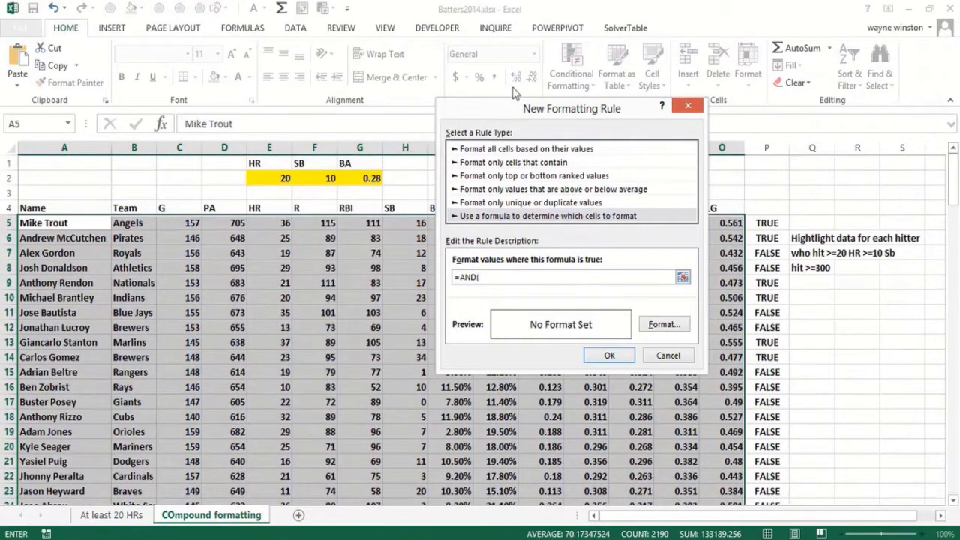
drag(493, 110, 648, 149)
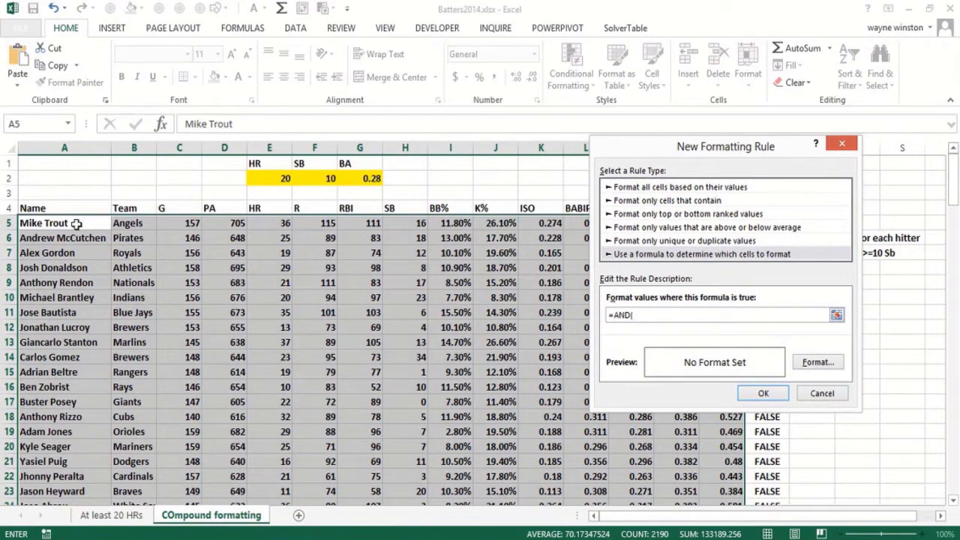
click(273, 226)
key(F4)
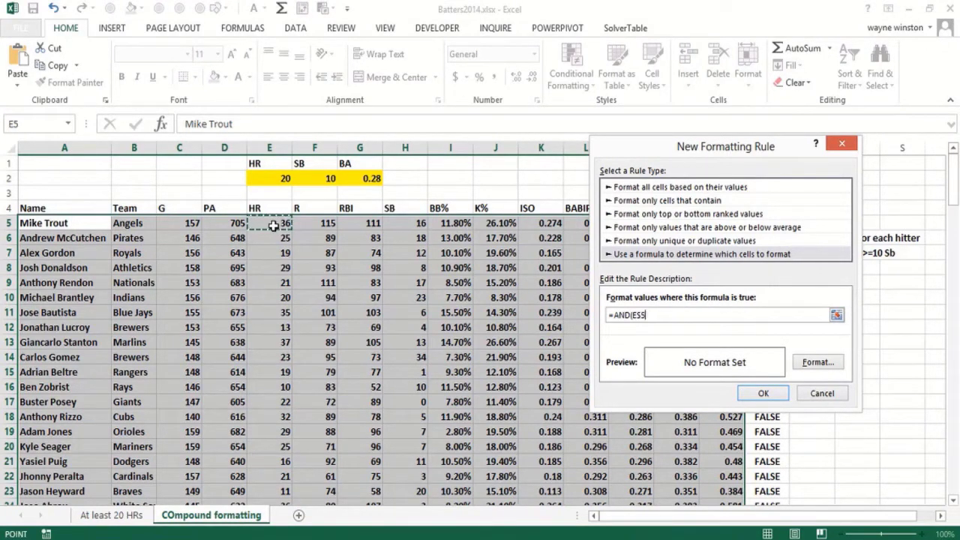
text(>=)
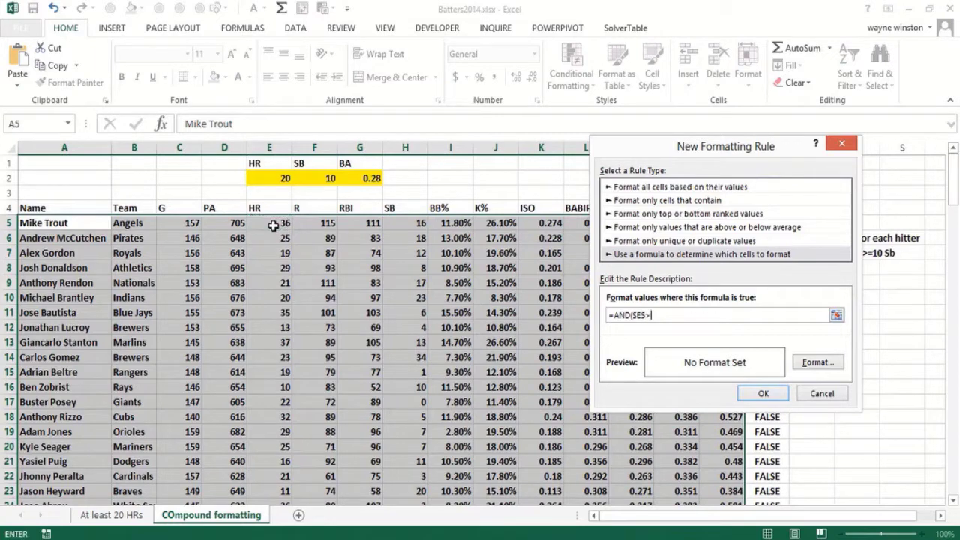
click(268, 178)
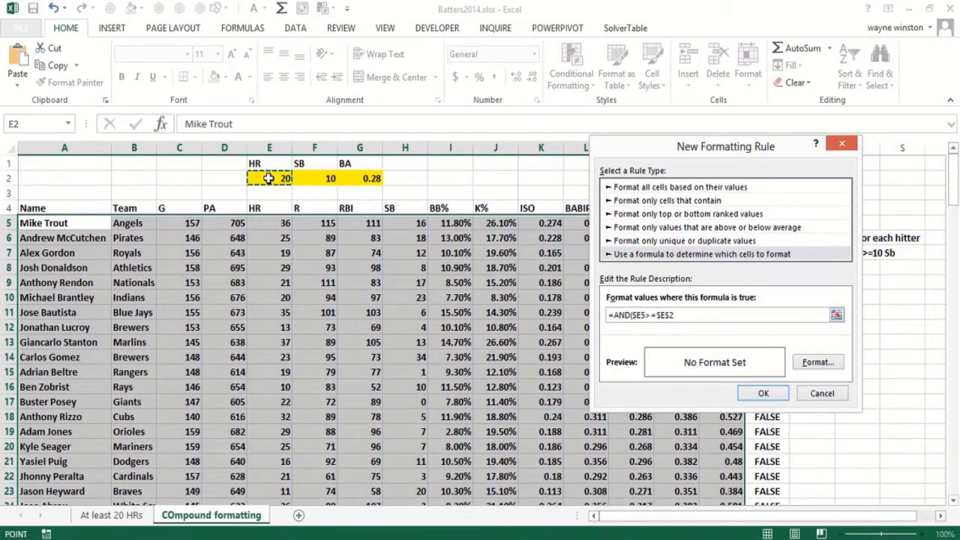
text(,)
Add the stolen base condition $H5>=$F$2 to the rule's AND formula
click(407, 225)
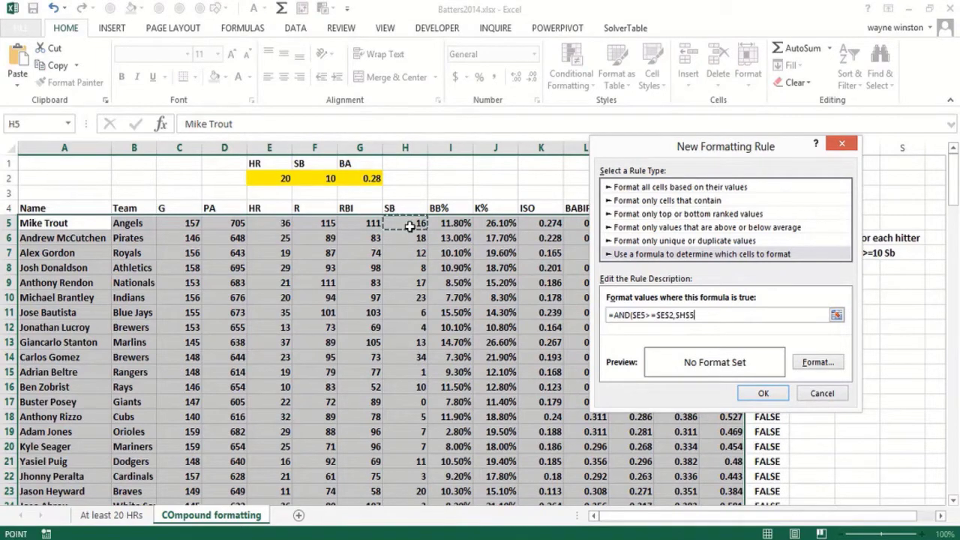
key(F4)
text(>)
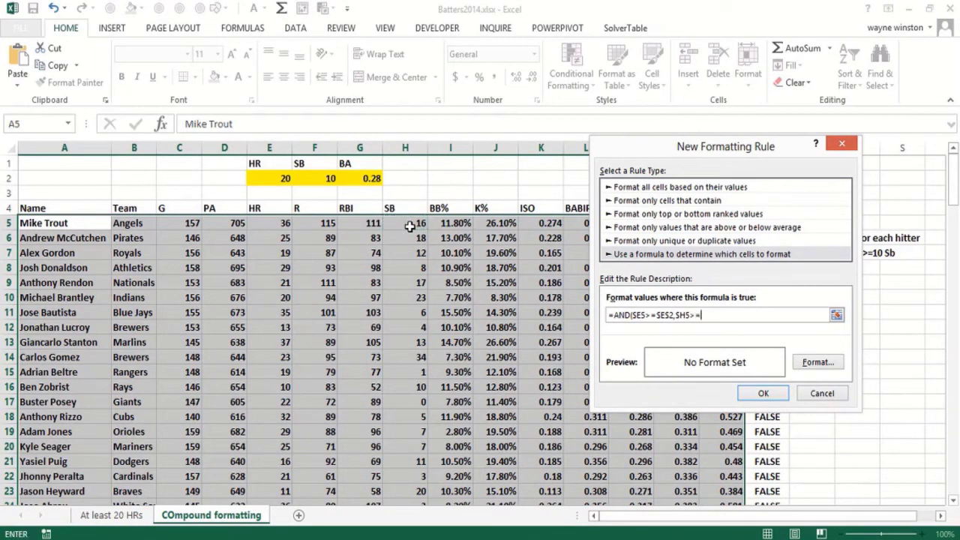
text(=)
click(321, 179)
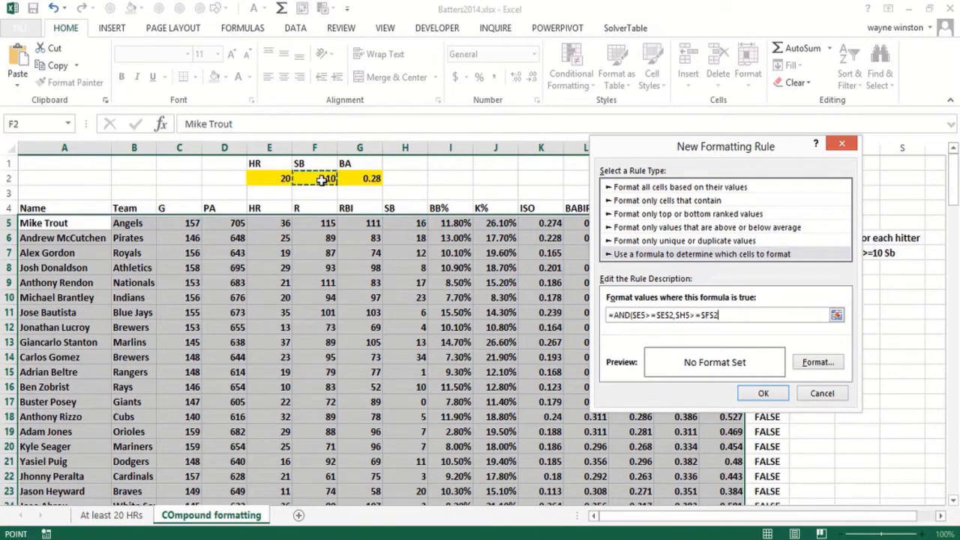
Add the batting average condition $M5>=$G$2 as the third argument of the rule's AND formula
text(,)
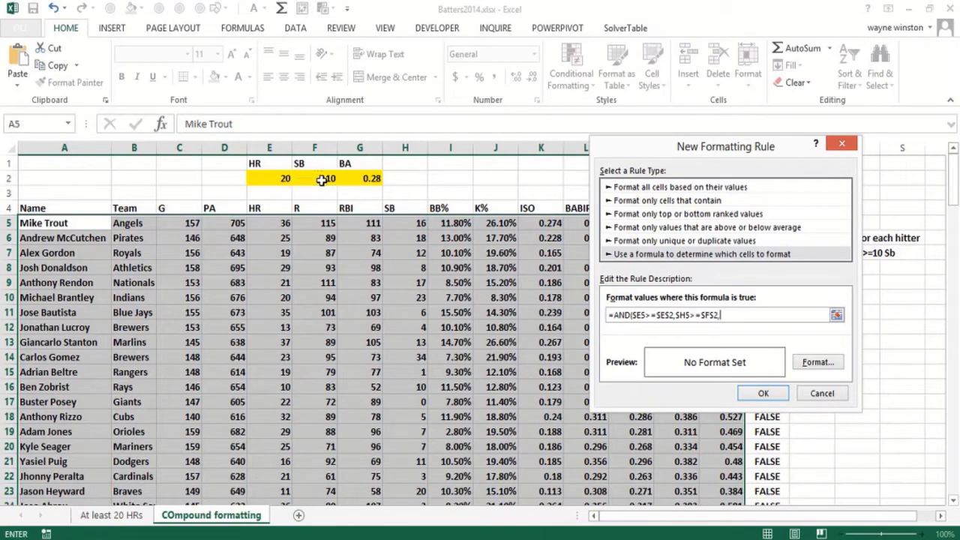
drag(613, 161, 686, 159)
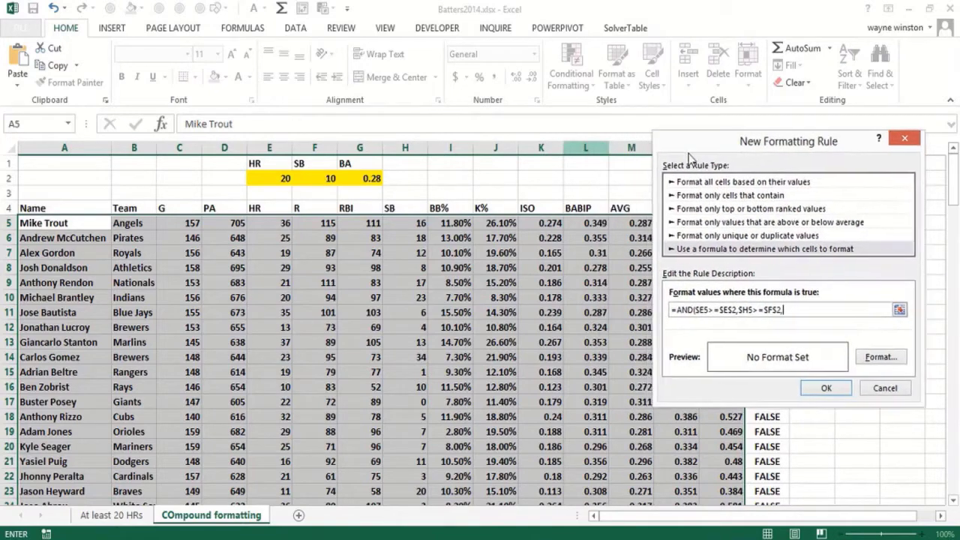
click(624, 222)
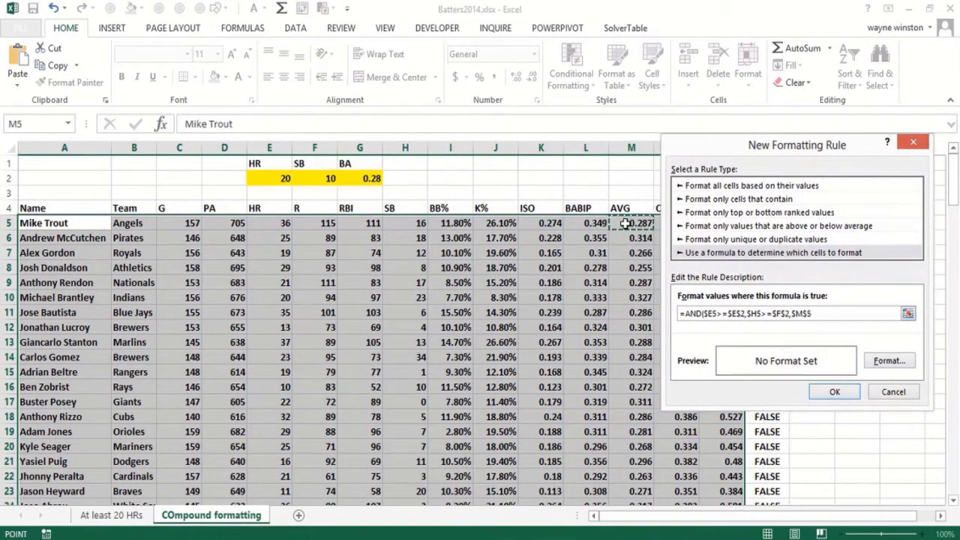
key(F4)
key(F4)
text(>=)
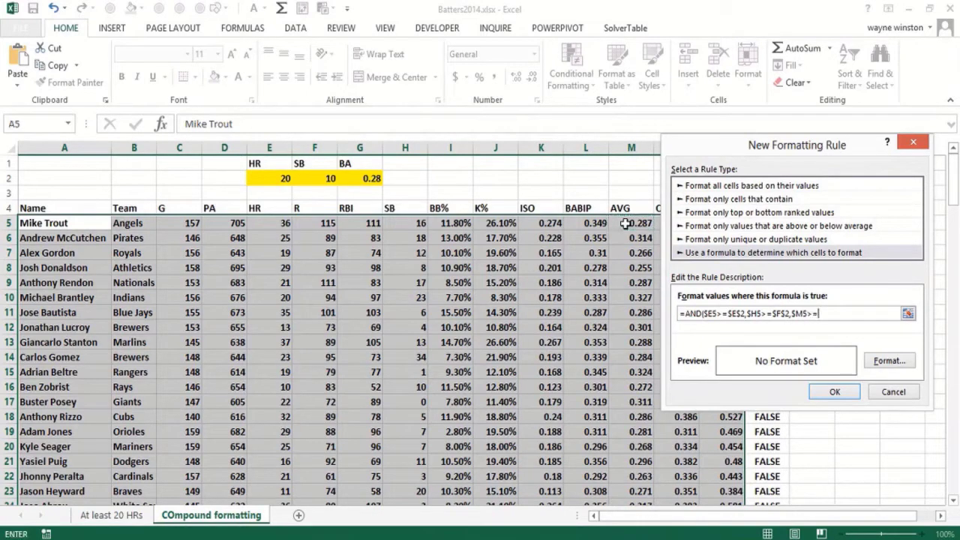
click(364, 181)
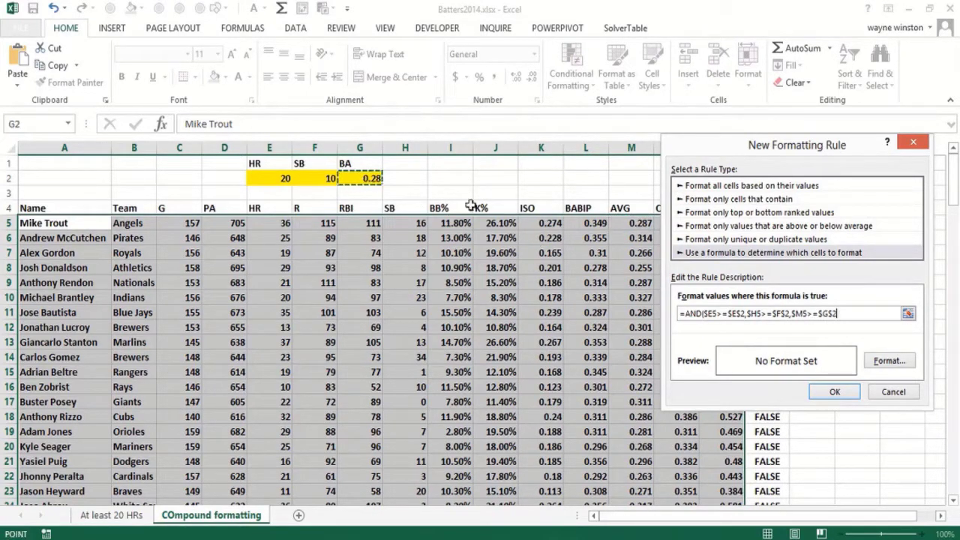
Give the rule a yellow fill format and apply it to the hitter data
click(902, 365)
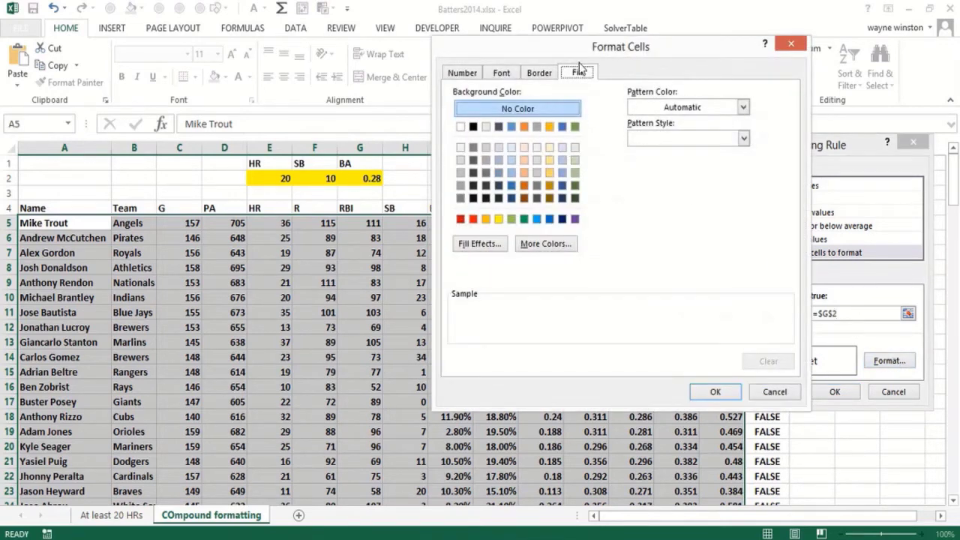
click(498, 218)
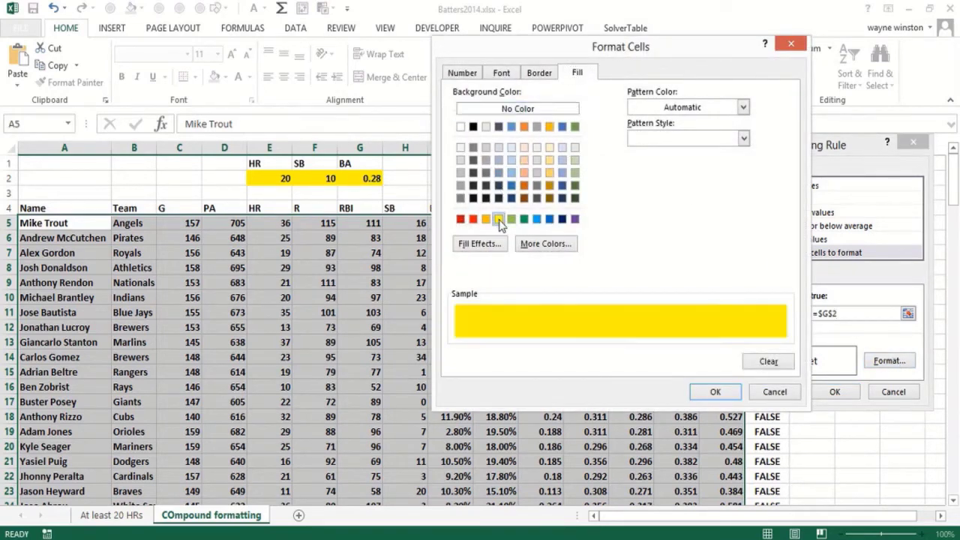
click(715, 392)
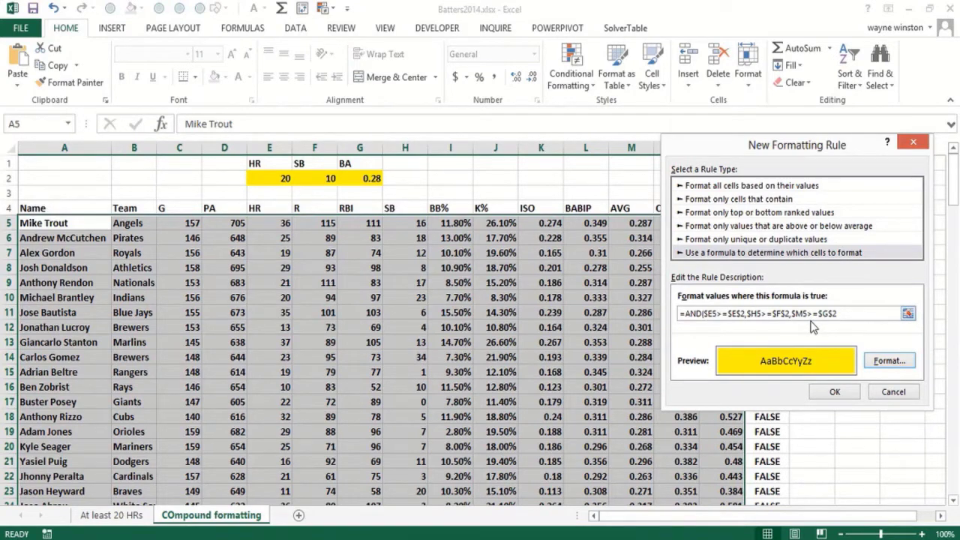
click(837, 394)
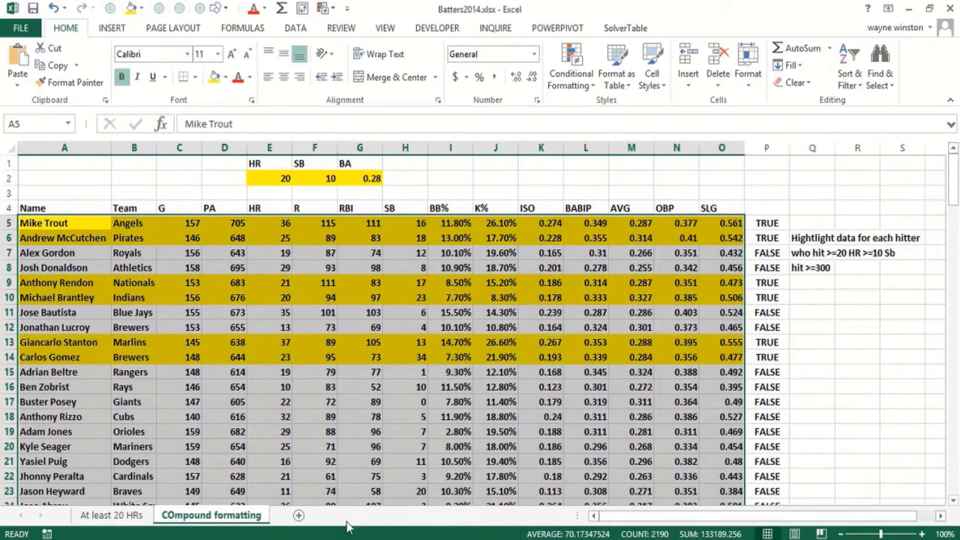
click(345, 474)
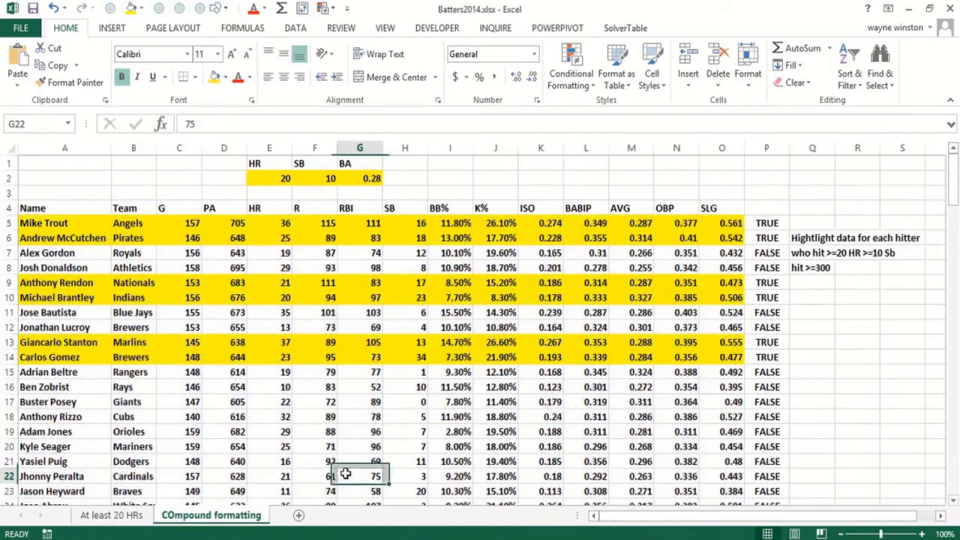
click(143, 356)
click(266, 192)
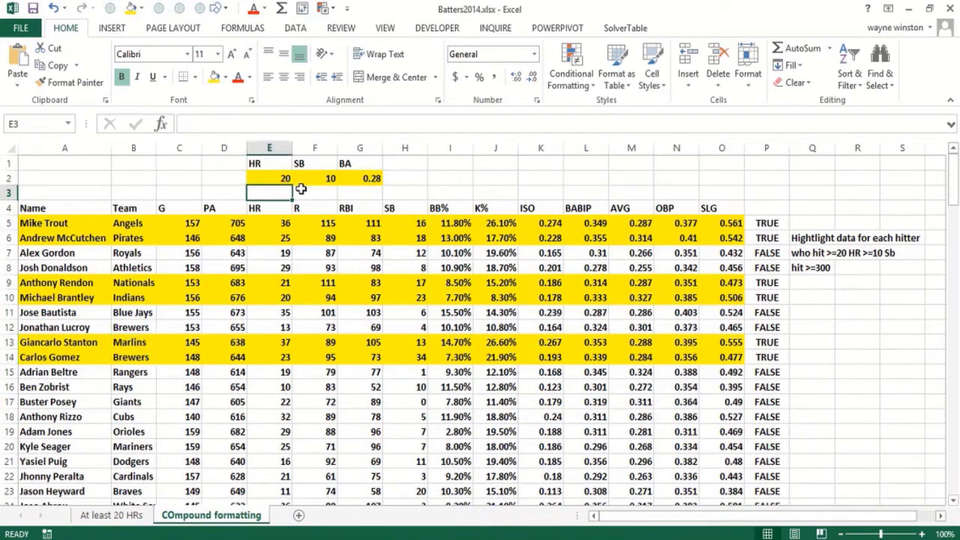
click(307, 190)
click(315, 177)
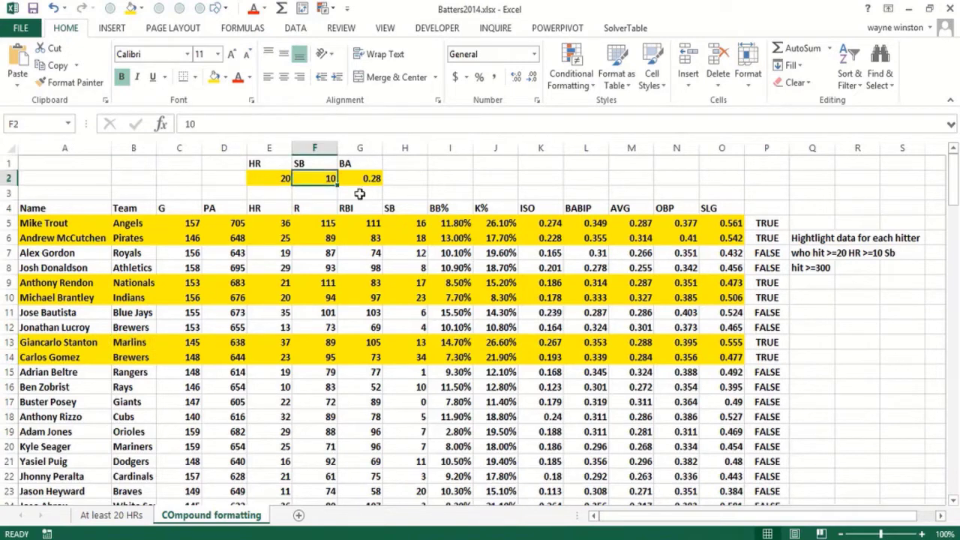
click(356, 193)
click(279, 194)
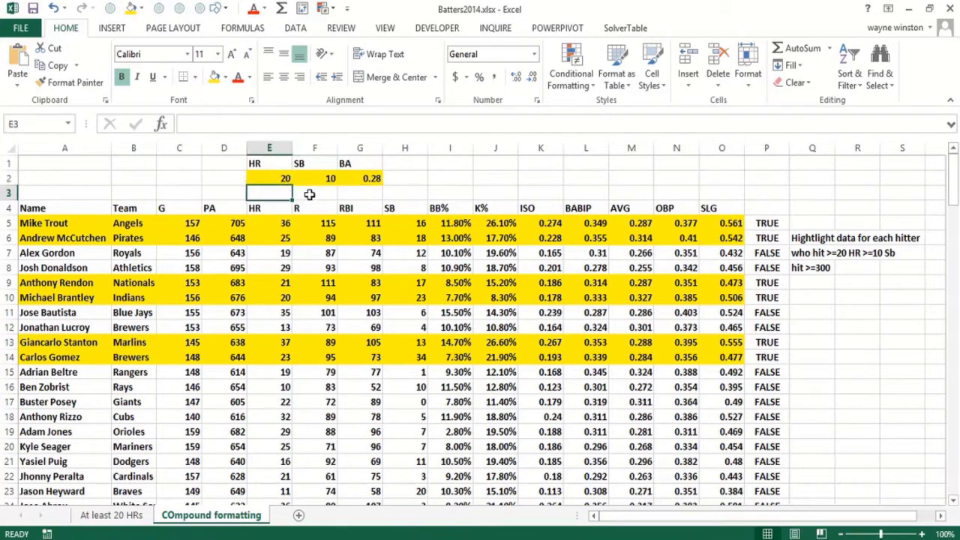
Change the thresholds in E2:G2 to 30 for HR, 5 for SB and 0.25 for BA
click(272, 179)
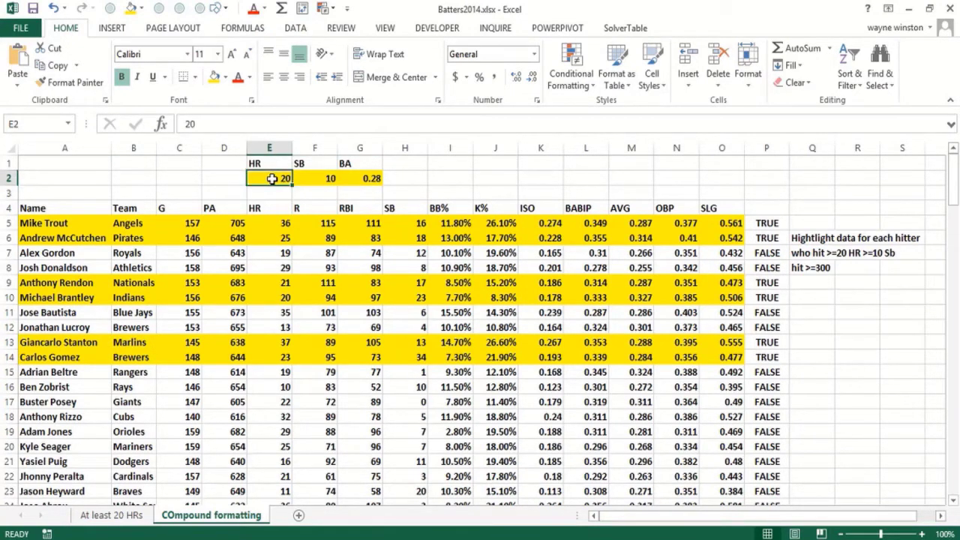
text(30)
key(Tab)
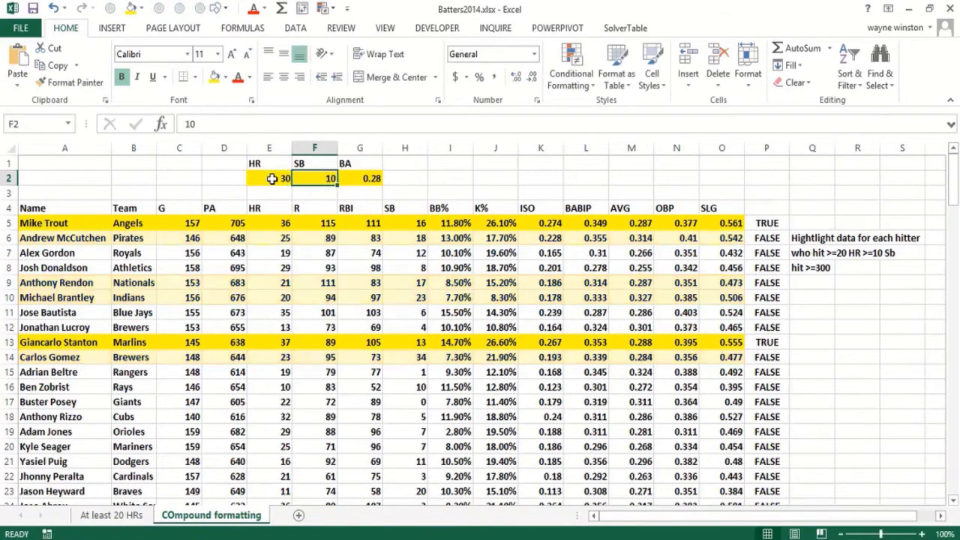
text(5)
key(Tab)
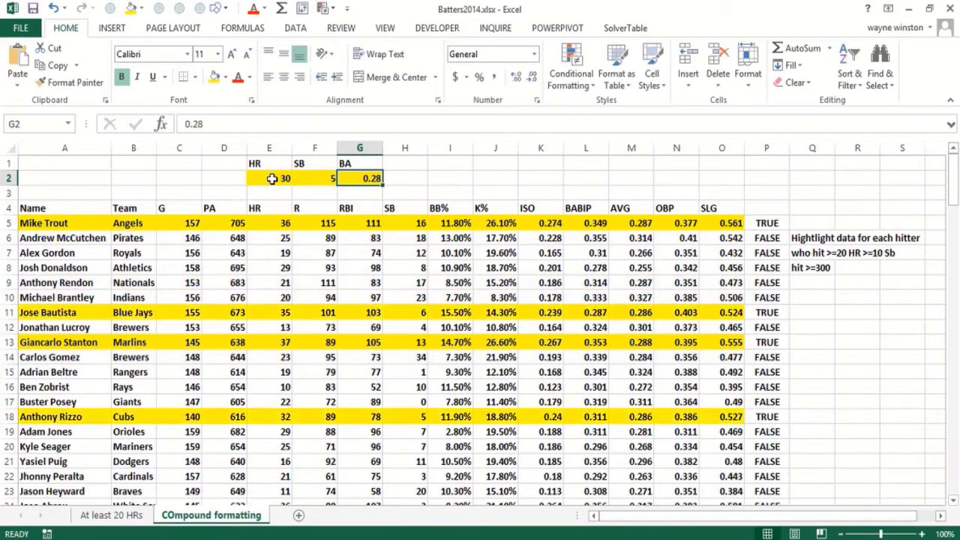
text(.25)
key(Return)
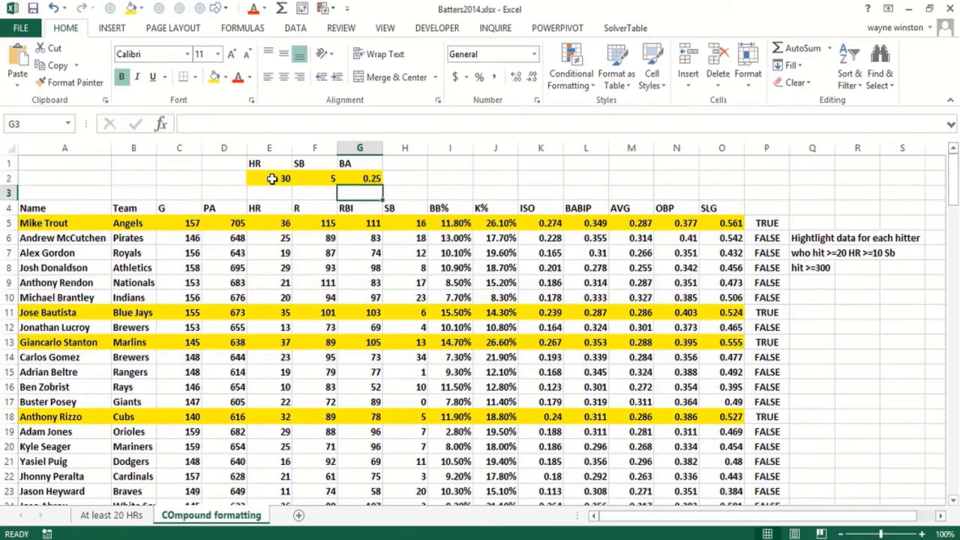
key(Down)
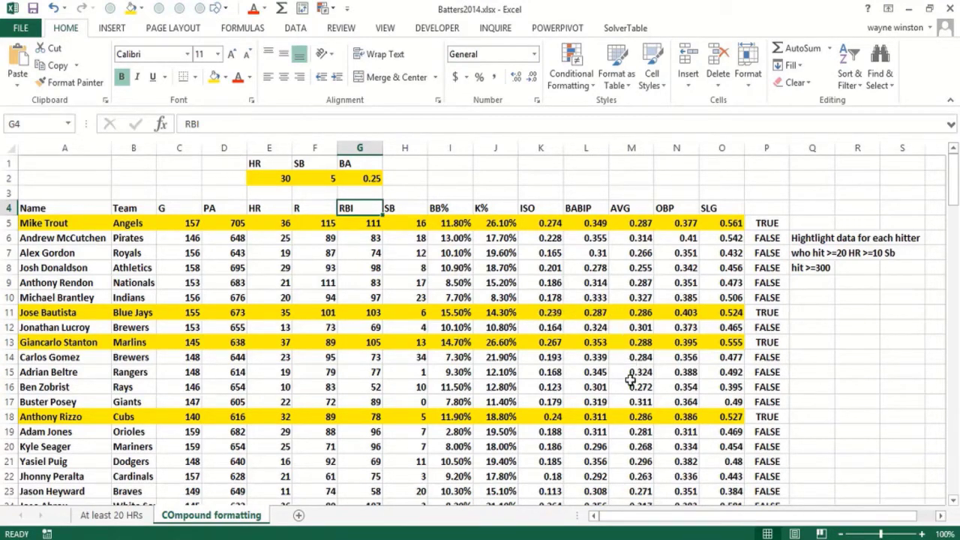
Check the highlighted hitters against the new thresholds and set the SB threshold in F2 to 10
scroll(623, 412, down, 15)
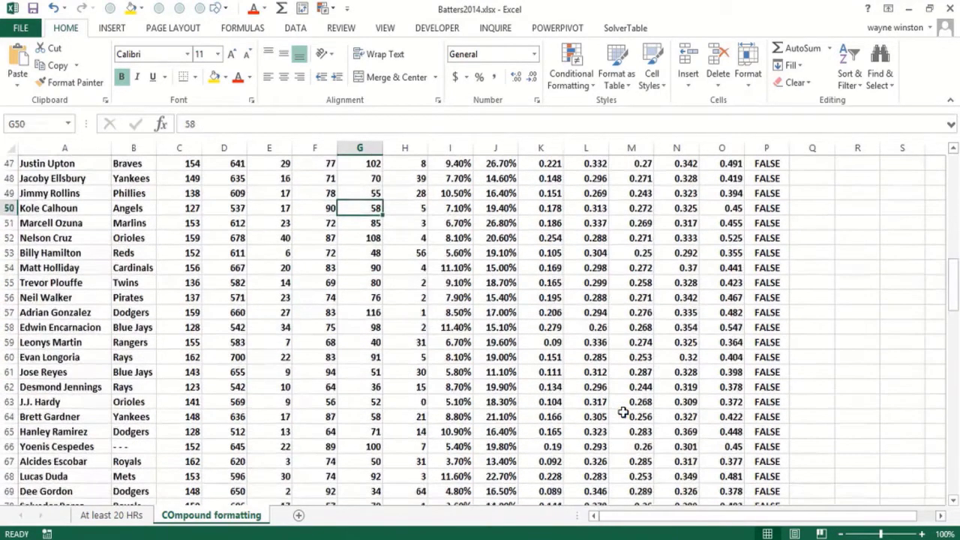
scroll(622, 412, up, 15)
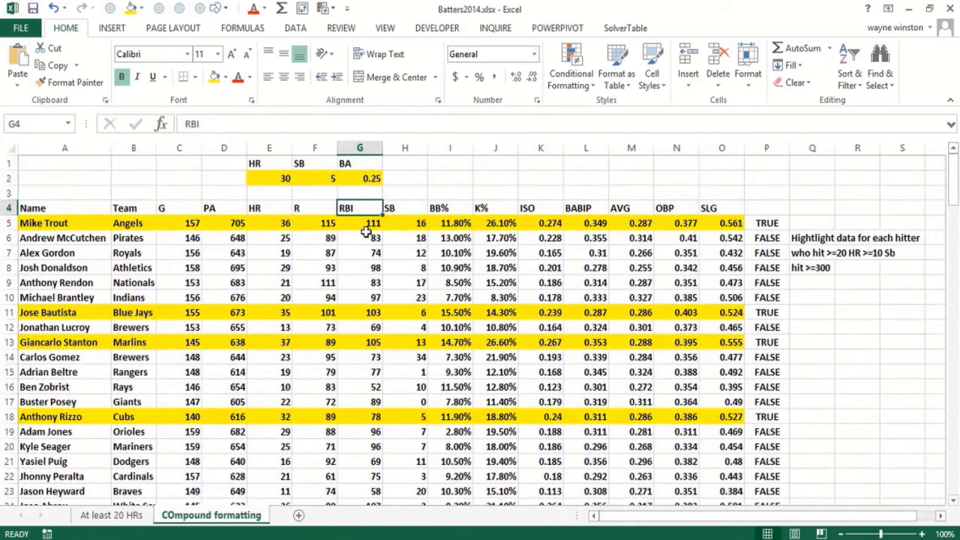
click(407, 313)
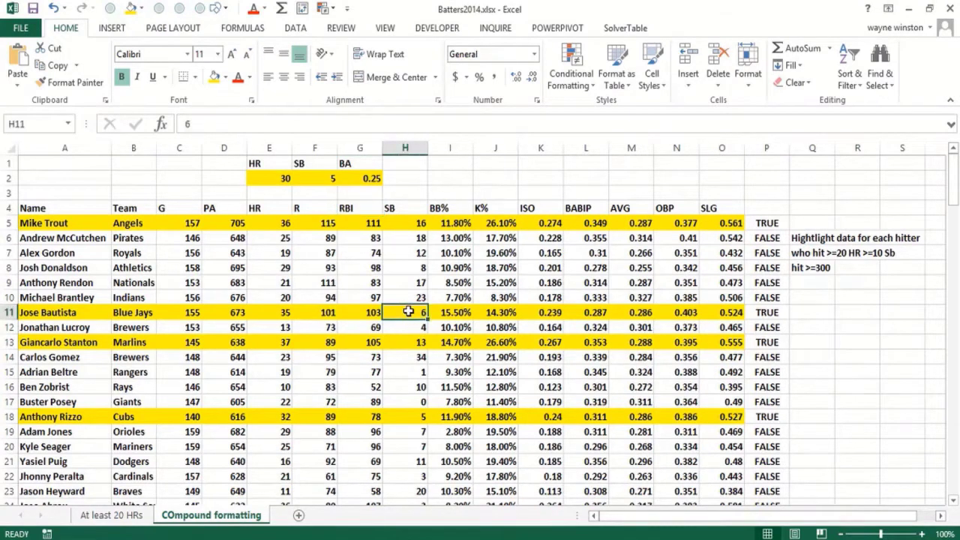
click(321, 178)
text(1)
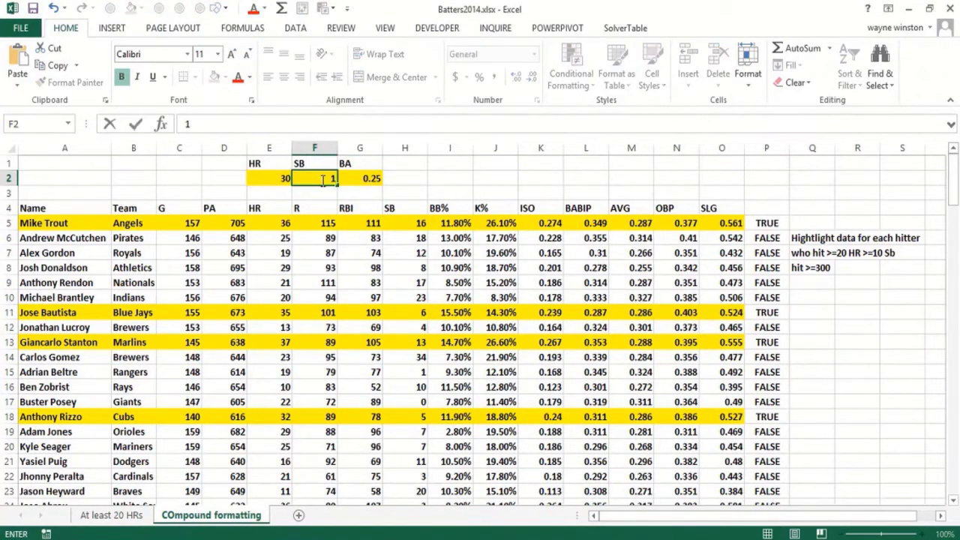
text(0)
key(Return)
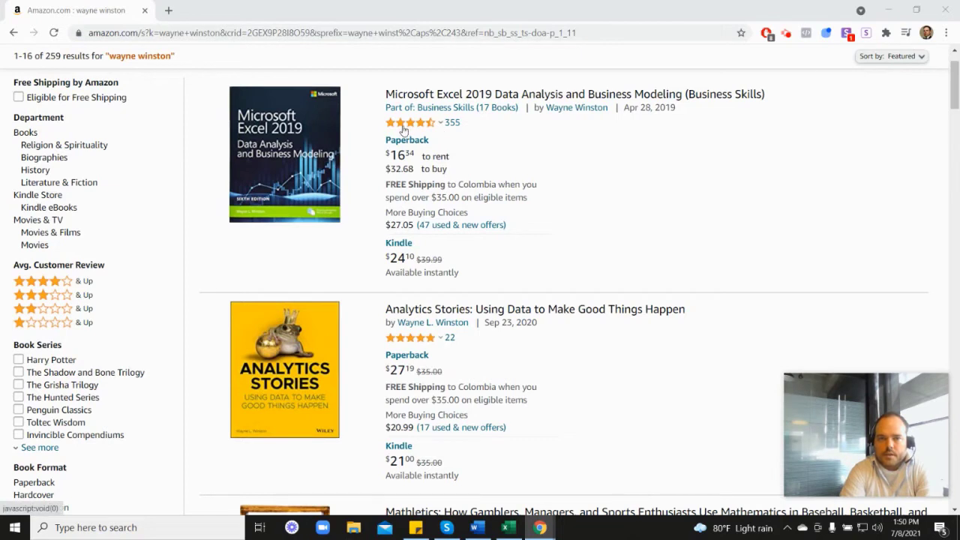
Switch to the Amazon search results in the browser and look through the author's books, including Marketing Analytics
mouse_move(411, 129)
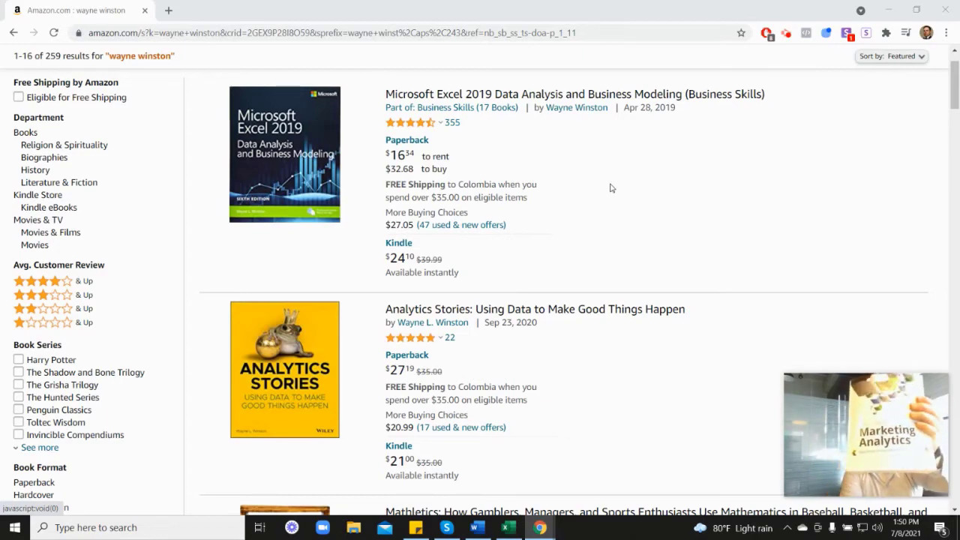
scroll(855, 310, down, 4)
scroll(876, 264, down, 4)
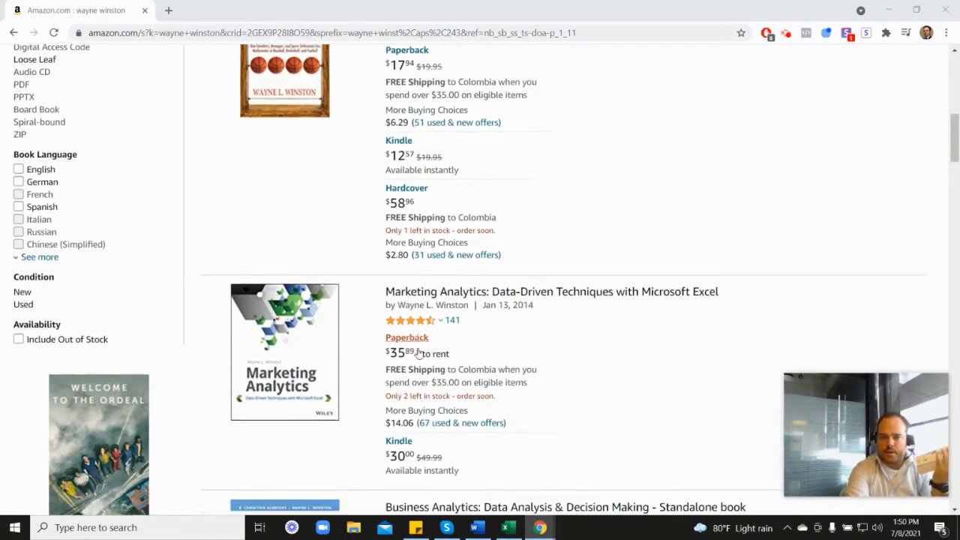
mouse_move(423, 282)
scroll(558, 285, up, 6)
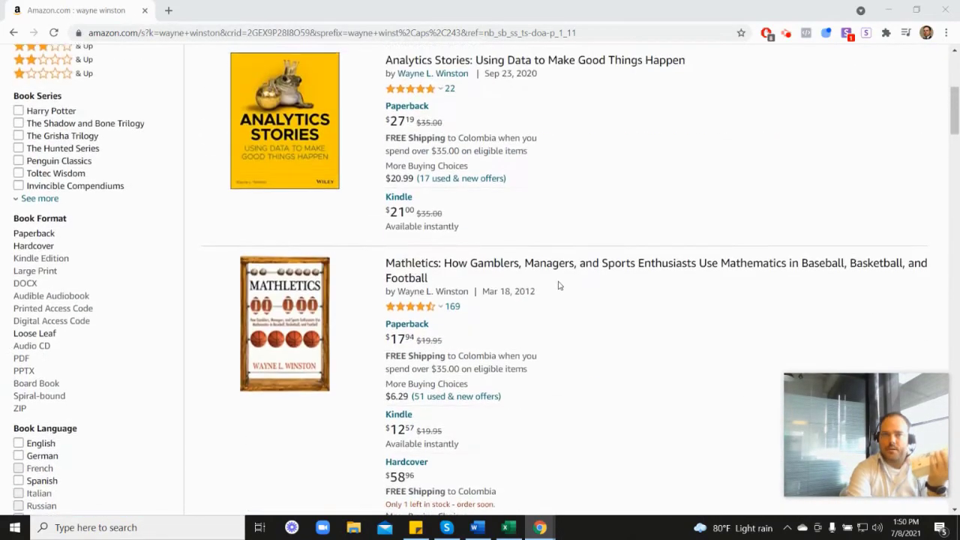